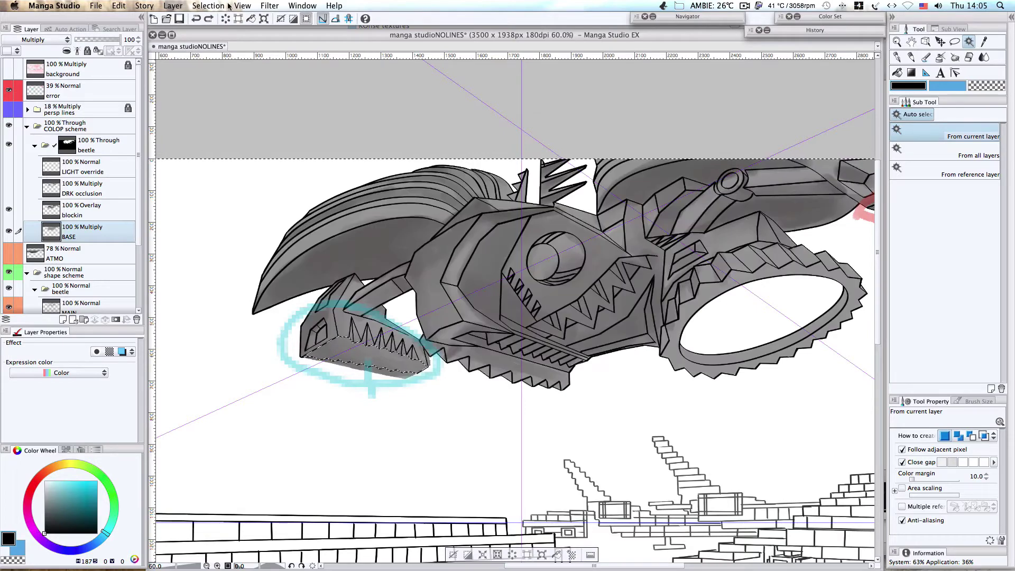
- Erase the stray grey shading along the serrated underside of the small front claw on the BASE layer
left_click(211, 6)
left_click(226, 48)
key("Delete")
key("super+z")
scroll(363, 343, "up", 2)
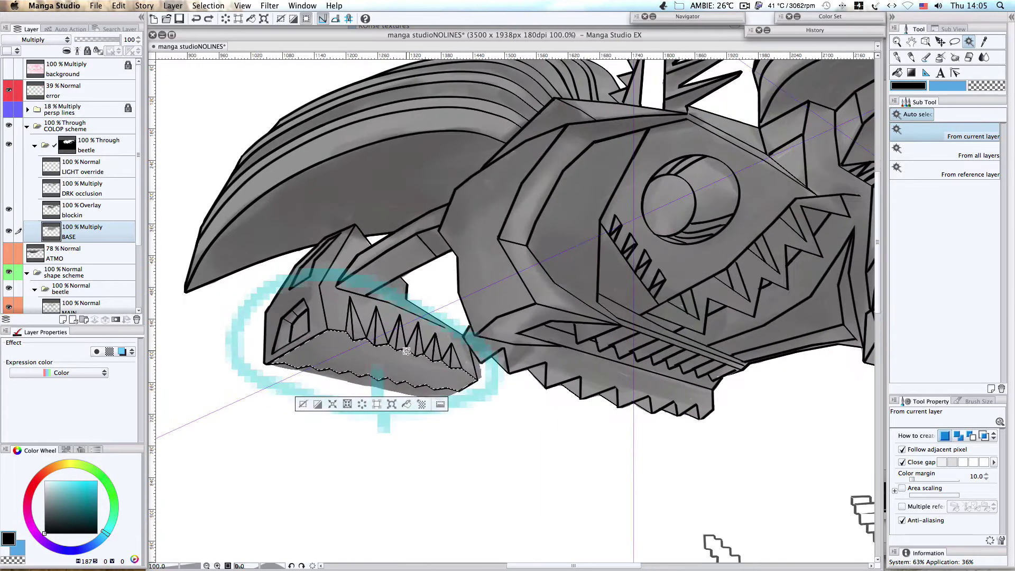
key("e")
mouse_move(336, 378)
left_mouse_down()
mouse_move(377, 388)
mouse_move(476, 386)
left_mouse_up()
left_click(843, 4)
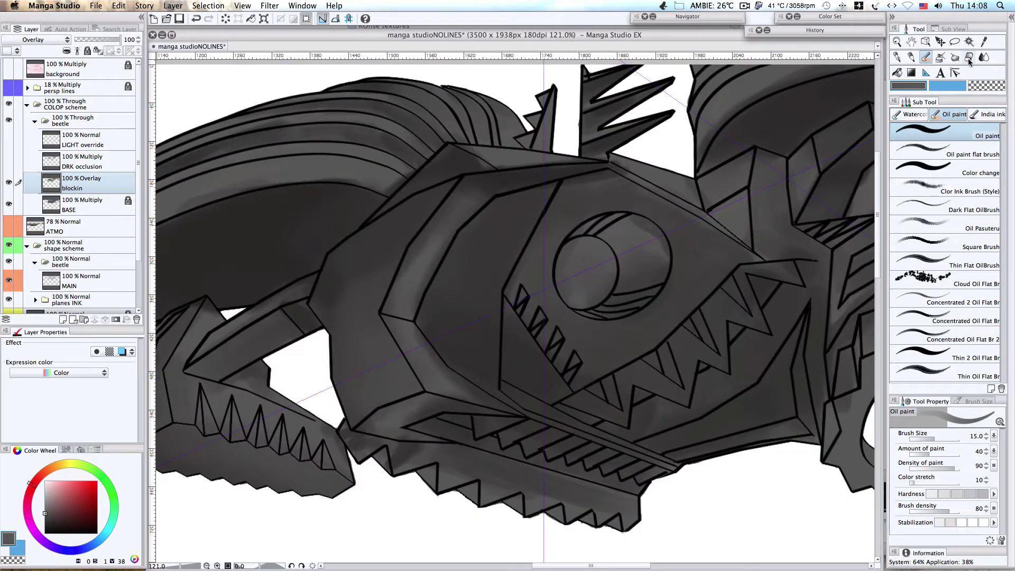
- Soften the shading on the striped wing case of the blockin layer with the Blend tool at size 60
left_click(984, 57)
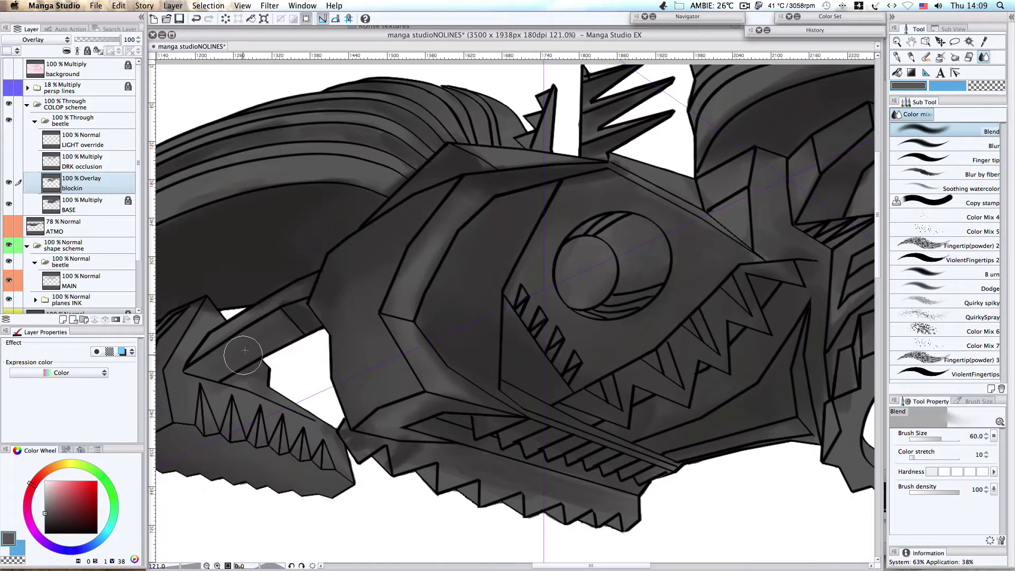
left_click_drag(363, 176, 337, 170)
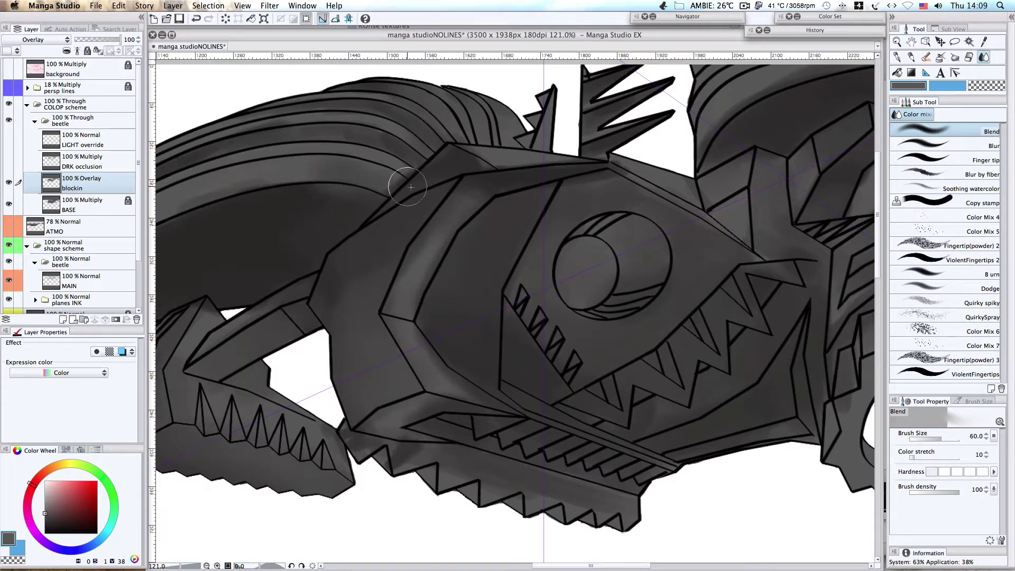
left_click_drag(411, 187, 351, 102)
left_click(842, 4)
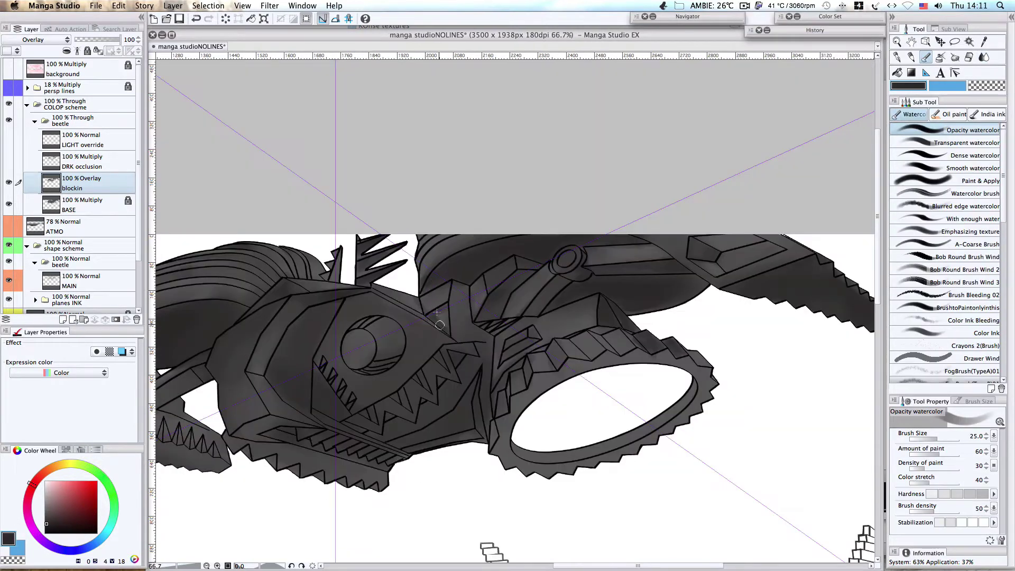
- Paint dark shading over the beetle's head on the blockin layer with the Opacity watercolor brush at size 25, undoing unwanted strokes
mouse_move(439, 325)
left_mouse_down()
mouse_move(473, 316)
mouse_move(506, 267)
mouse_move(478, 282)
mouse_move(476, 326)
mouse_move(570, 280)
mouse_move(529, 263)
mouse_move(470, 289)
mouse_move(516, 345)
mouse_move(520, 262)
mouse_move(566, 283)
left_mouse_up()
key("super+z")
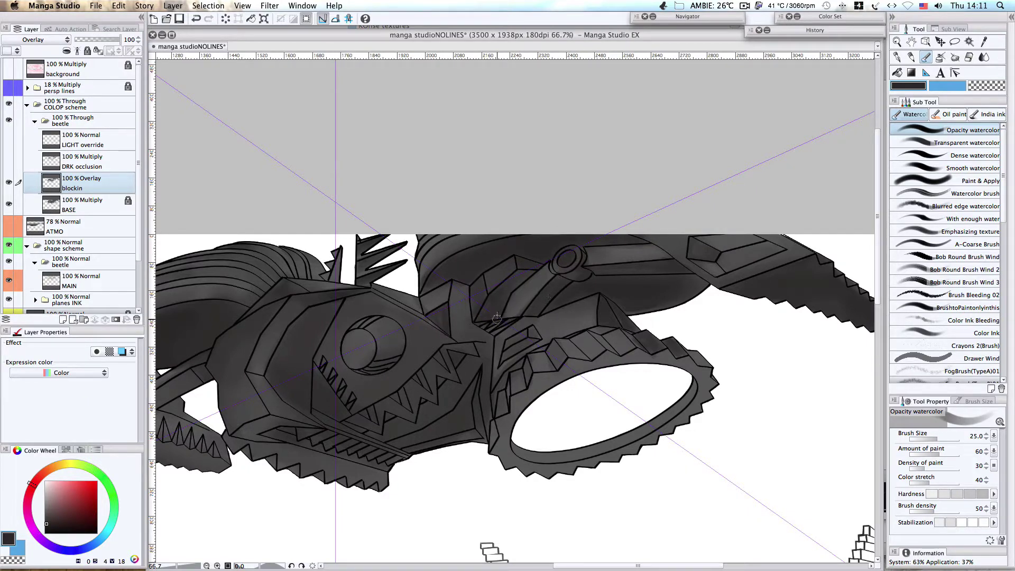
left_click_drag(370, 286, 442, 328)
key("super+z")
mouse_move(255, 288)
left_mouse_down()
mouse_move(316, 274)
mouse_move(251, 298)
mouse_move(304, 290)
left_mouse_up()
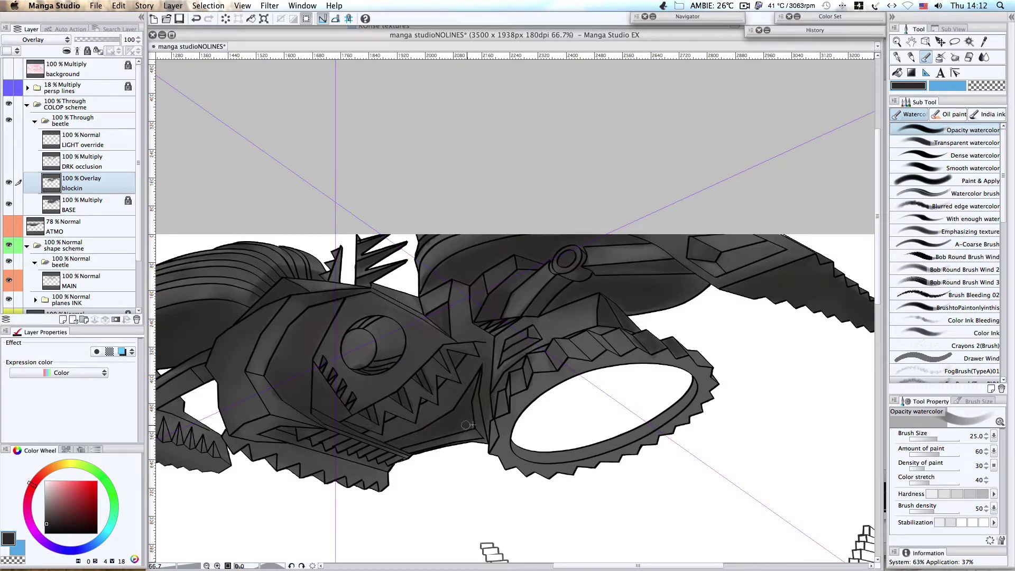
left_click(750, 6)
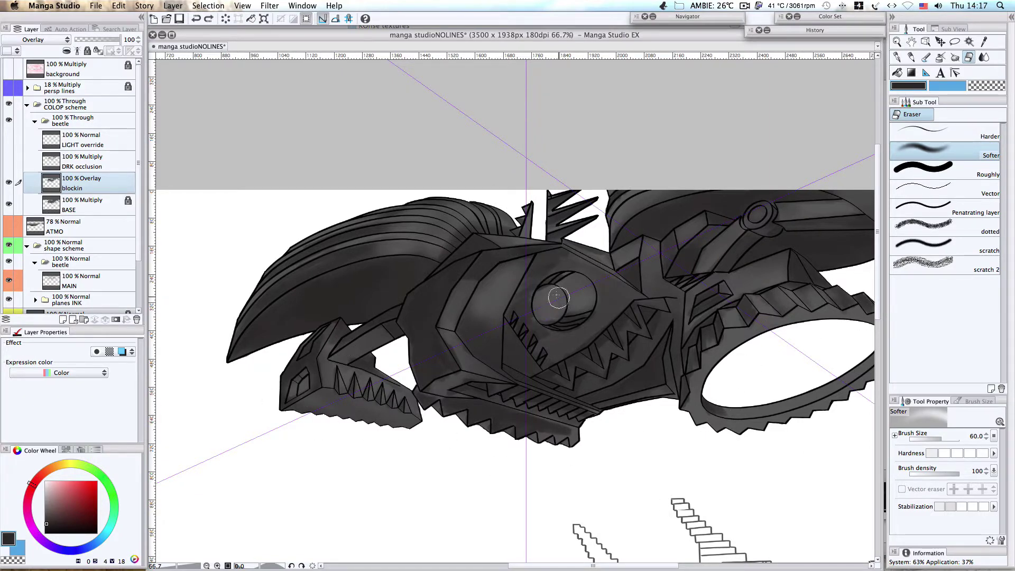
scroll(606, 259, "down", 5)
scroll(606, 259, "up", 2)
left_click_drag(637, 275, 555, 266)
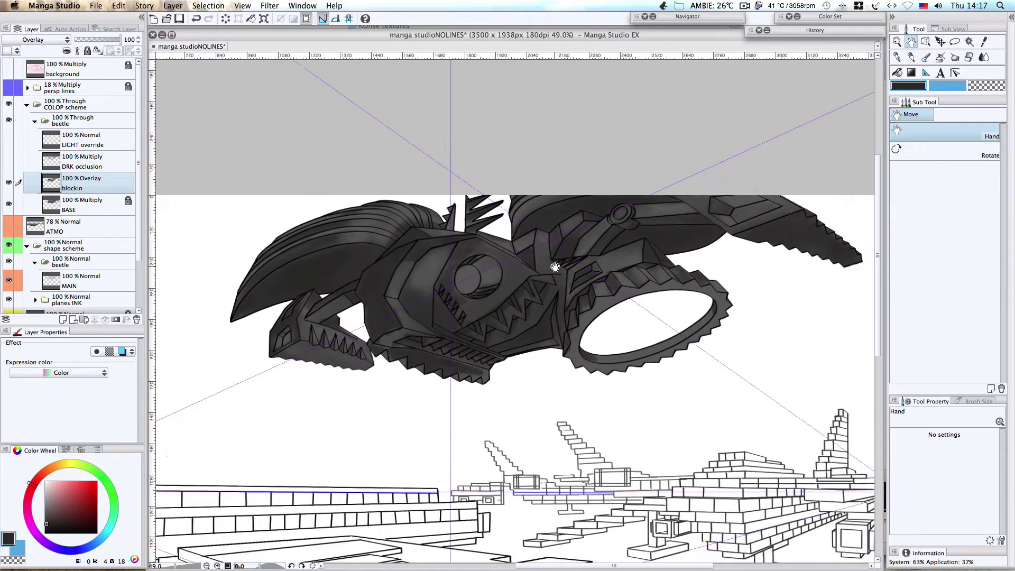
scroll(624, 248, "up", 2)
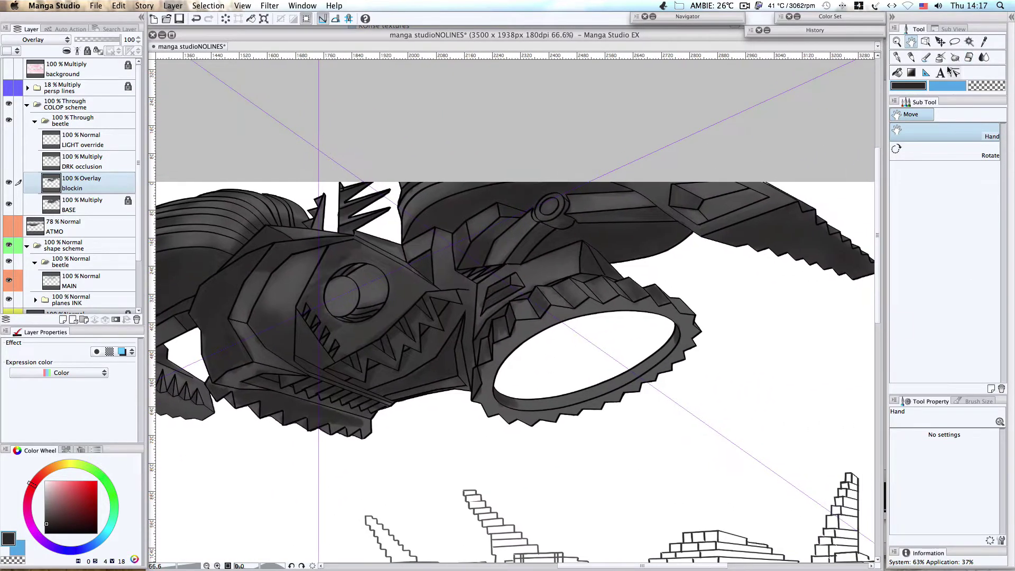
left_click(745, 5)
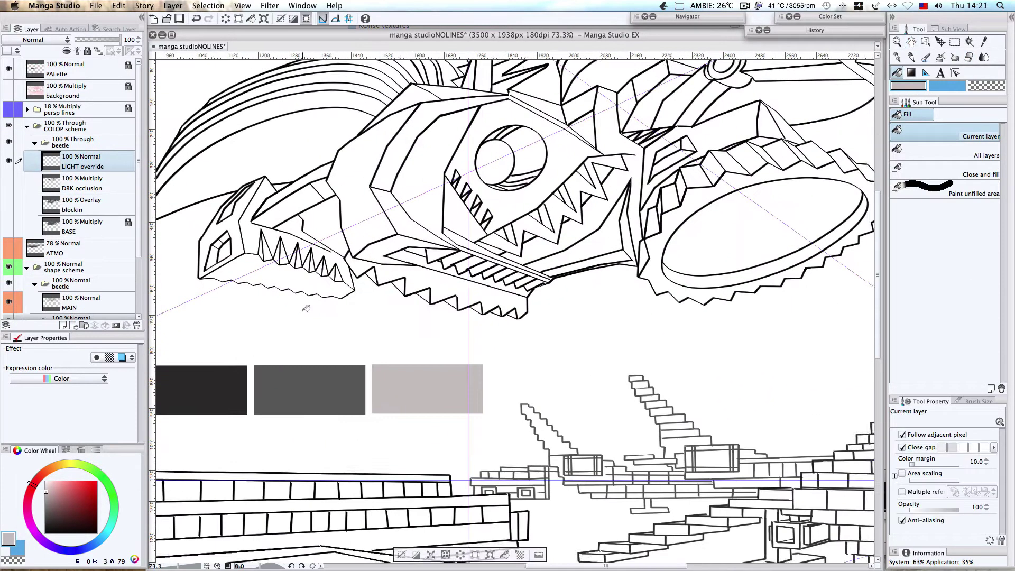
- Expand the color set palette and switch it from Copic 358 to the Warm Grey Copic set
key("h")
left_click_drag(306, 308, 479, 329)
left_click(830, 16)
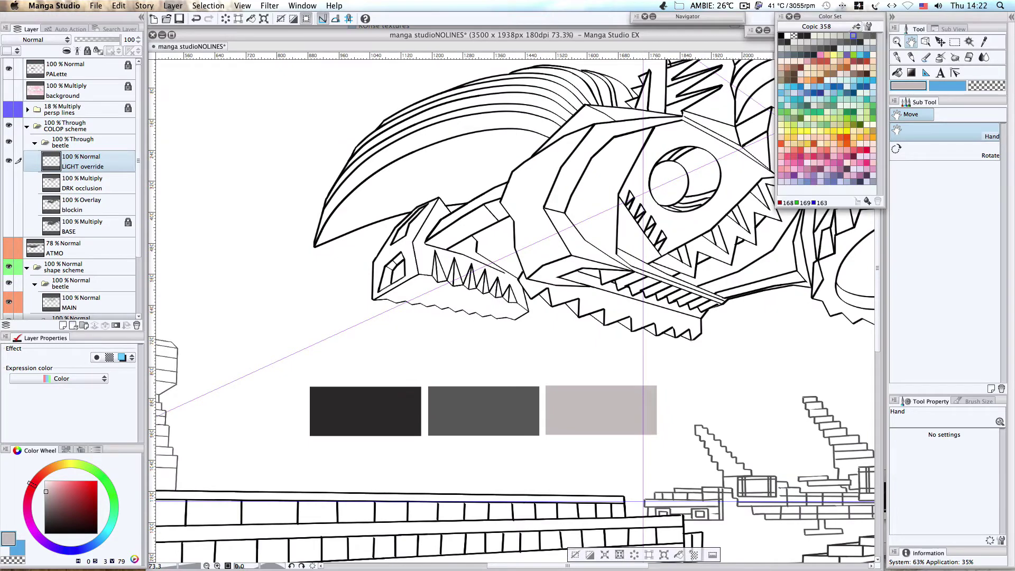
left_click(826, 27)
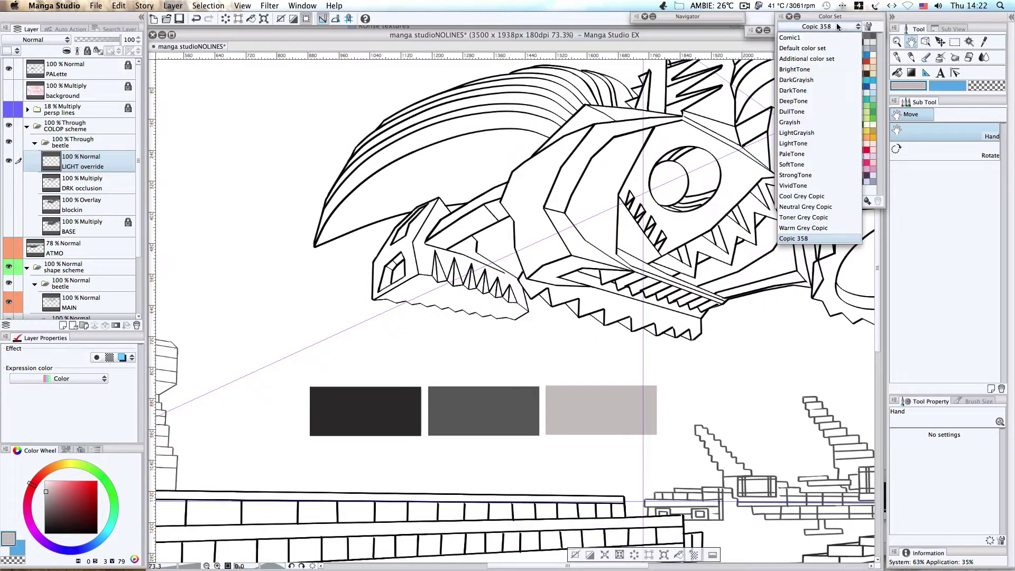
left_click(790, 37)
left_click(817, 26)
left_click(815, 227)
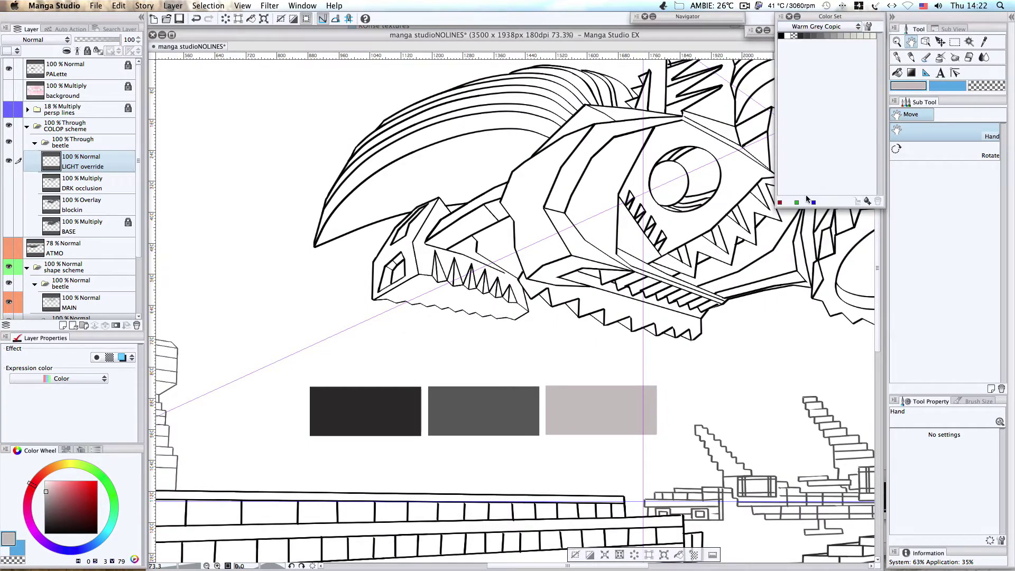
left_click(745, 6)
left_click(758, 39)
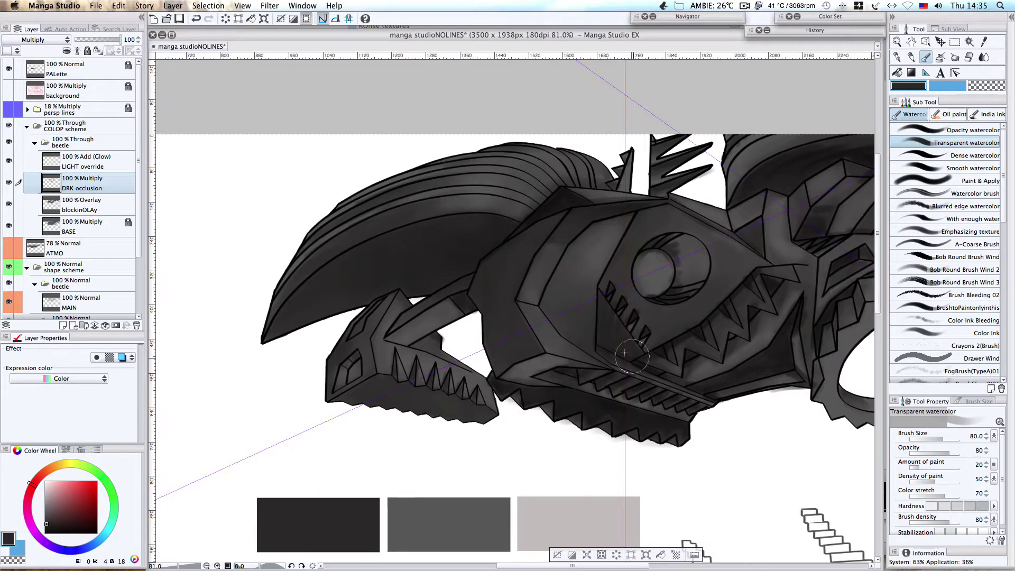
left_click(744, 6)
left_click(758, 39)
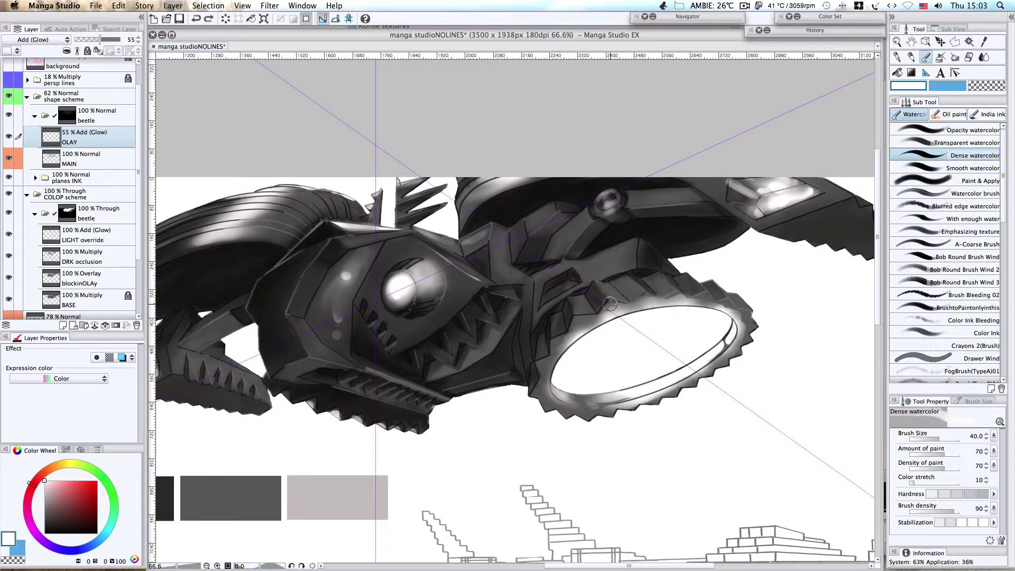
- Paint white highlights on the oval ring's rim, neck parts and wing case on the OLAY layer with Dense watercolor at size 40
mouse_move(737, 331)
left_mouse_down()
mouse_move(712, 360)
mouse_move(705, 353)
left_mouse_up()
mouse_move(693, 364)
left_mouse_down()
mouse_move(624, 387)
mouse_move(619, 399)
mouse_move(759, 336)
mouse_move(610, 414)
mouse_move(561, 420)
left_mouse_up()
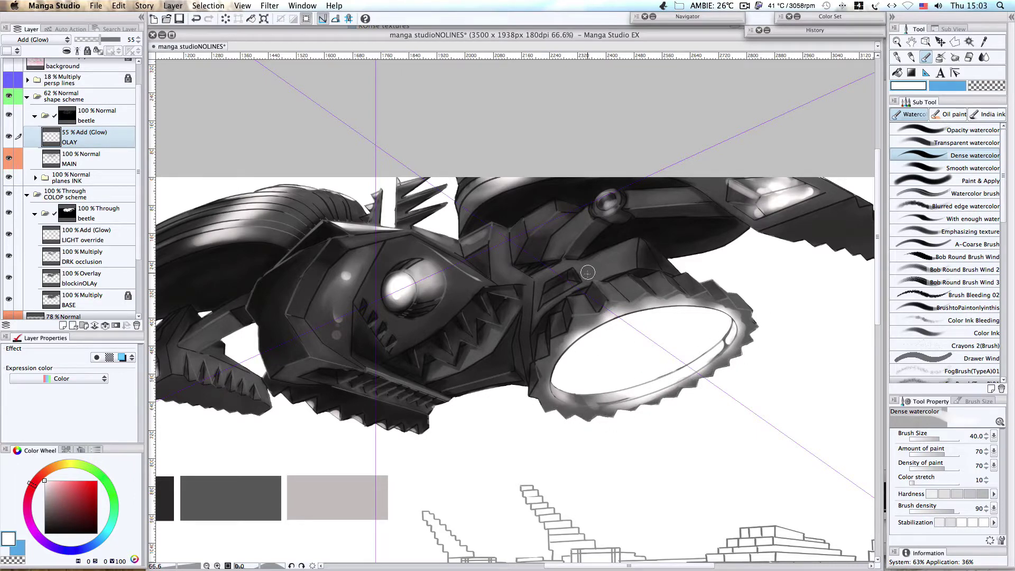
left_click_drag(552, 298, 594, 280)
mouse_move(651, 260)
left_mouse_down()
mouse_move(641, 236)
mouse_move(641, 264)
left_mouse_up()
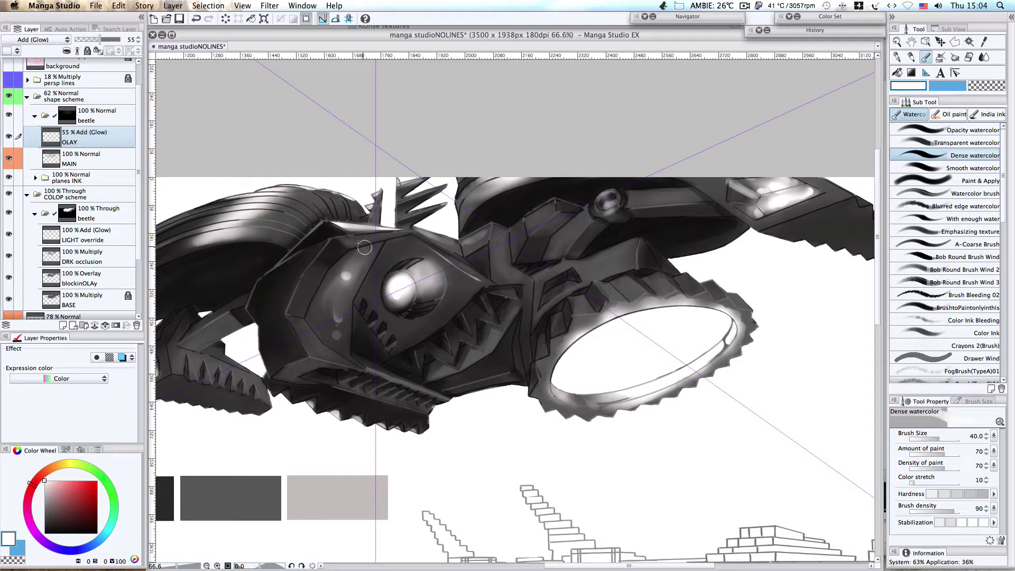
left_click_drag(191, 207, 295, 186)
mouse_move(637, 235)
left_mouse_down()
mouse_move(624, 241)
mouse_move(628, 249)
left_mouse_up()
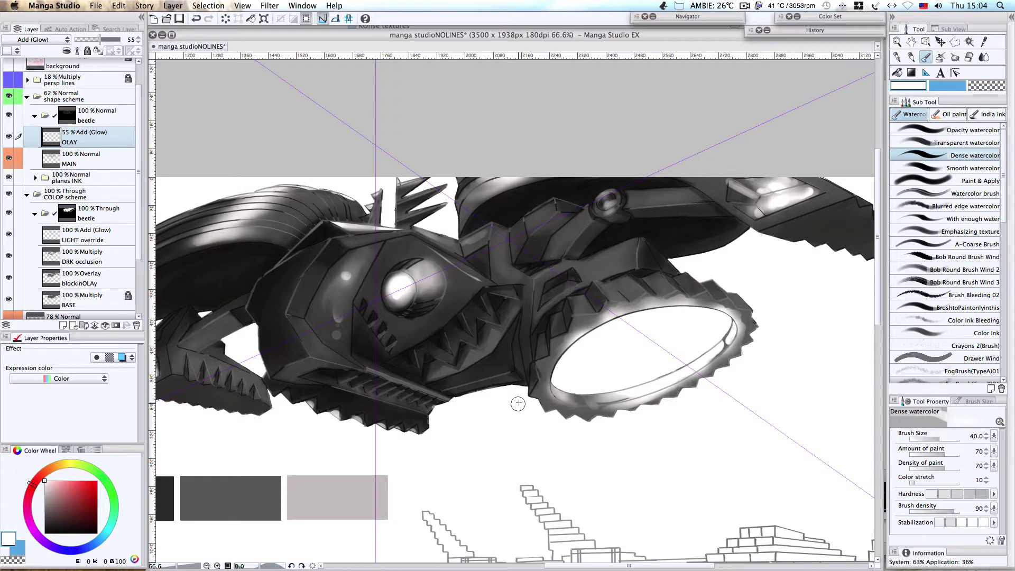
left_click_drag(533, 281, 538, 343)
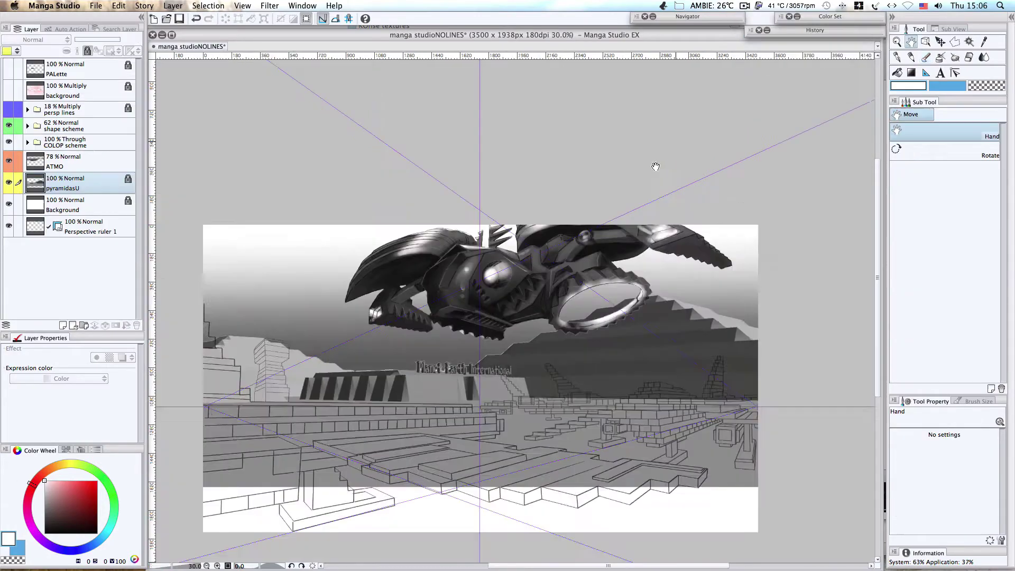
- Lighten the beetle by raising the curve of the Tone Curve 1 correction layer in the COLOP scheme's beetle folder
scroll(585, 299, "up", 5)
scroll(585, 299, "down", 2)
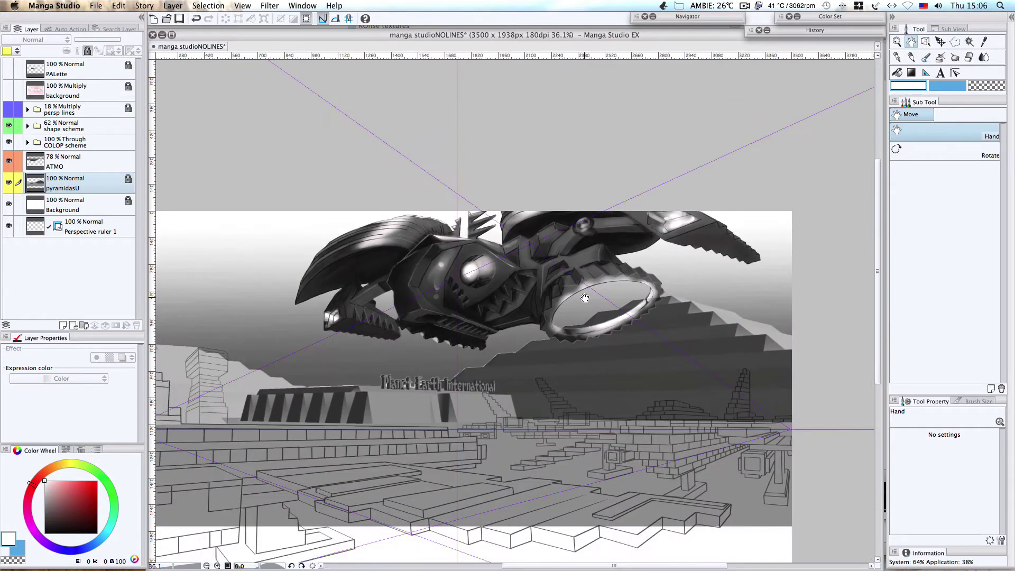
left_click(27, 143)
left_click(53, 186)
left_click(79, 183)
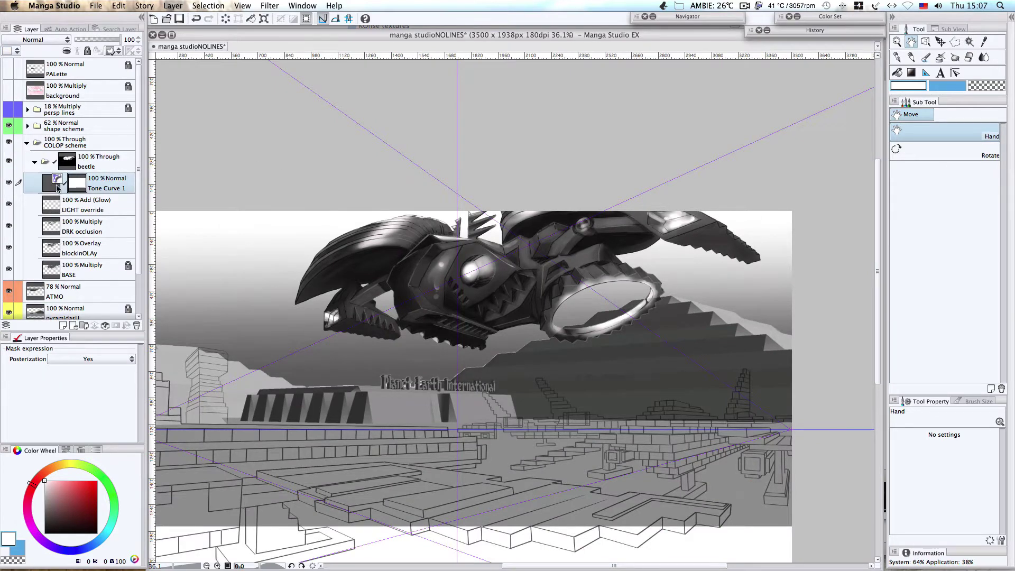
double_click(52, 184)
left_click_drag(834, 335, 868, 294)
left_click(866, 293)
left_click(929, 254)
scroll(513, 367, "up", 2)
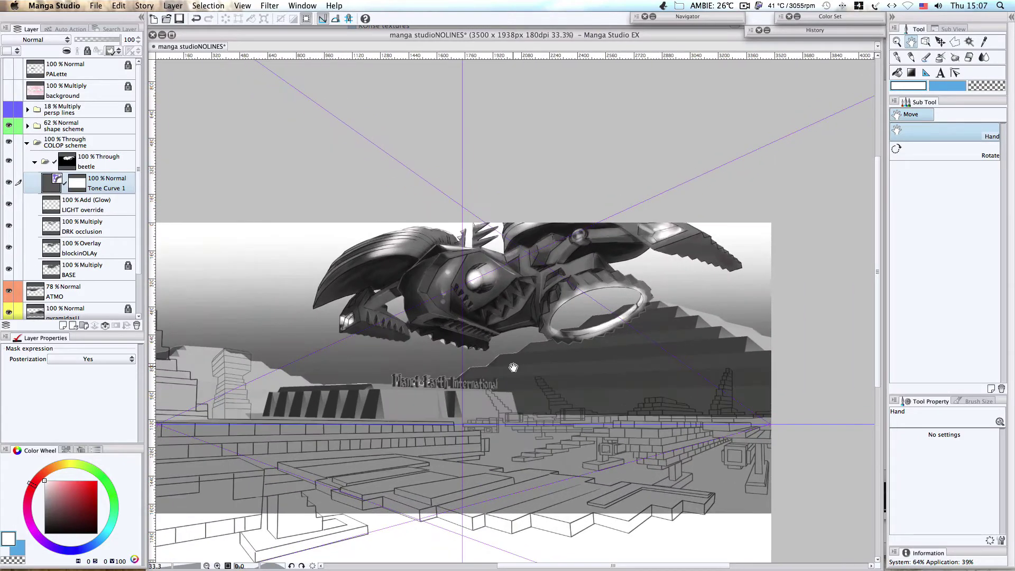
- Make DRK occlusion the active layer for brushing, with the PALette layer shown and the ATMO and pyramidasU layers hidden
scroll(514, 367, "up", 3)
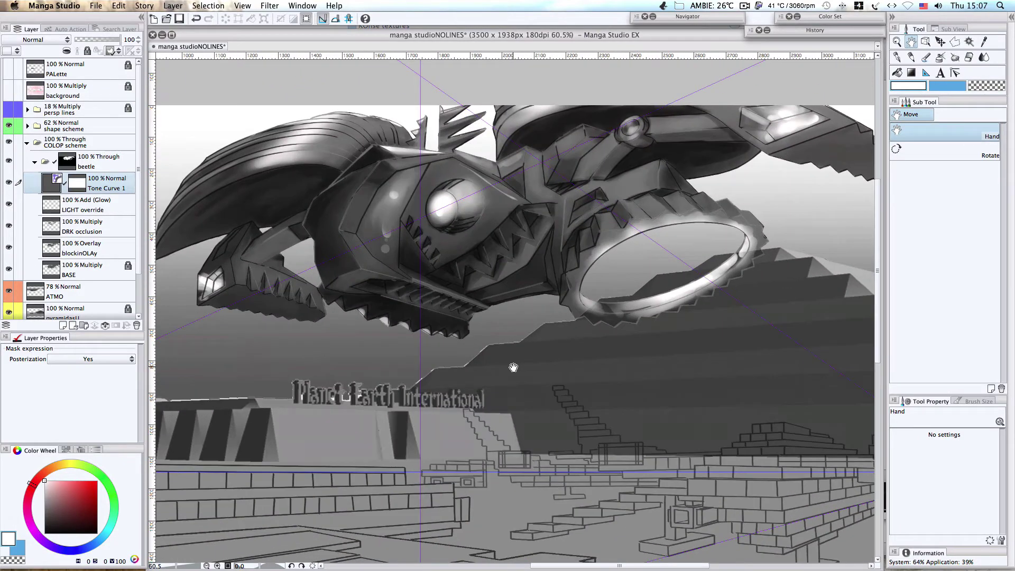
left_click(58, 226)
key("b")
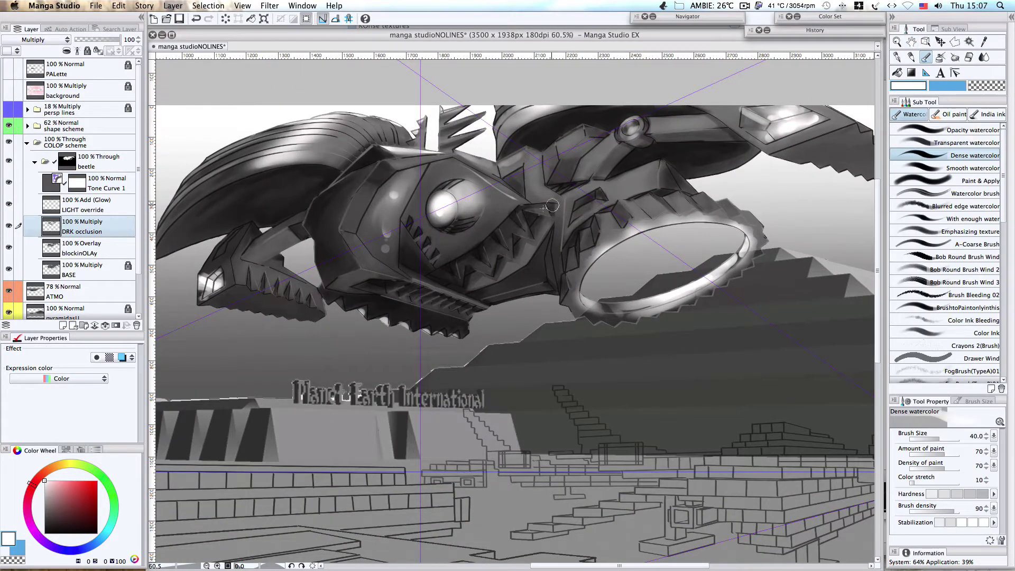
left_click(10, 68)
left_click_drag(138, 245, 138, 272)
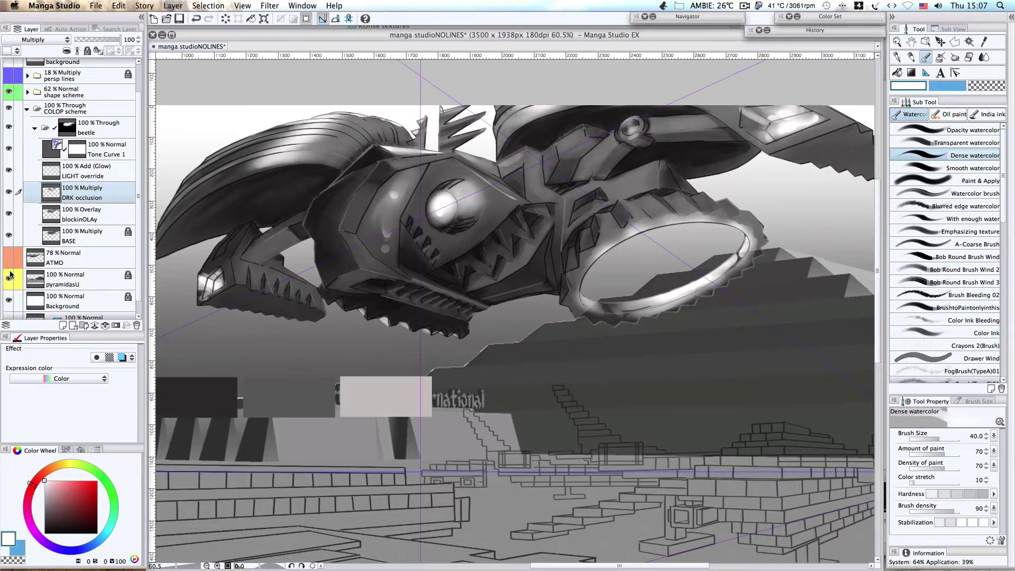
left_click_drag(9, 258, 9, 279)
- Paint occlusion shadows on the beetle's joints and lower jaw in the darkest palette swatch with Dense watercolor at size 40
left_click(215, 395, "alt")
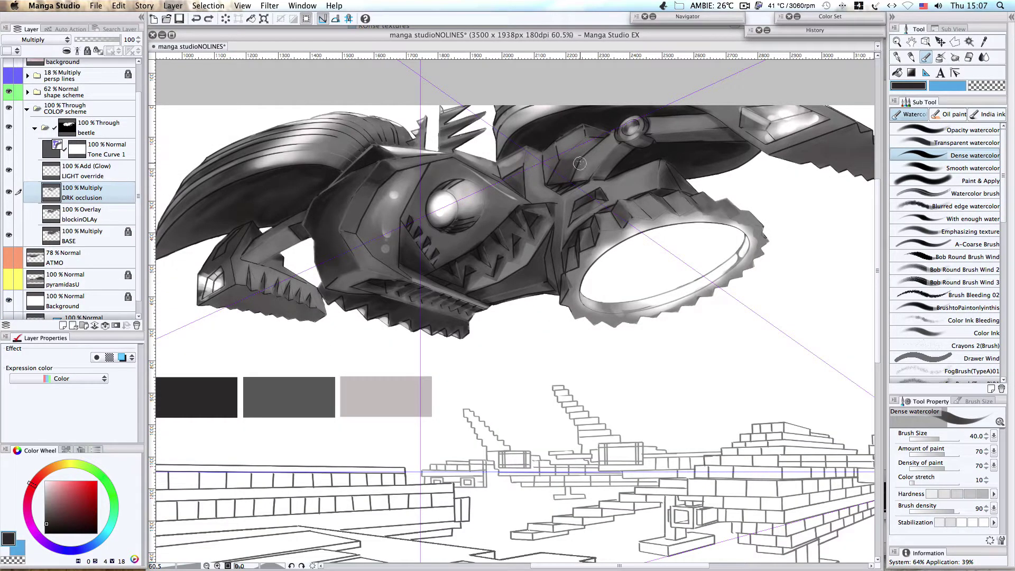
left_click_drag(580, 155, 603, 141)
left_click_drag(496, 177, 524, 197)
key("super+z")
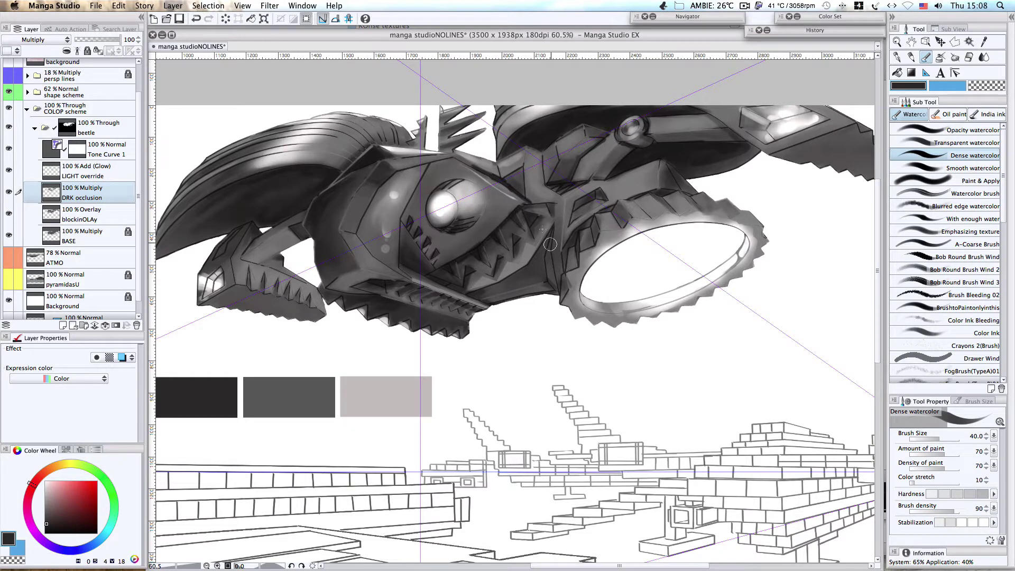
mouse_move(407, 284)
left_mouse_down()
mouse_move(443, 295)
mouse_move(440, 328)
mouse_move(424, 298)
mouse_move(464, 302)
left_mouse_up()
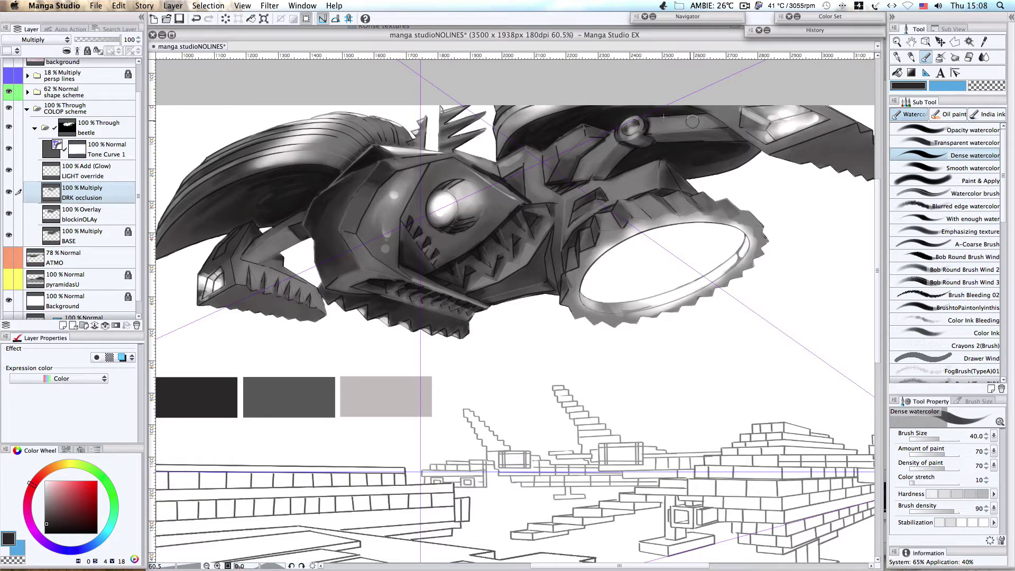
left_click(743, 6)
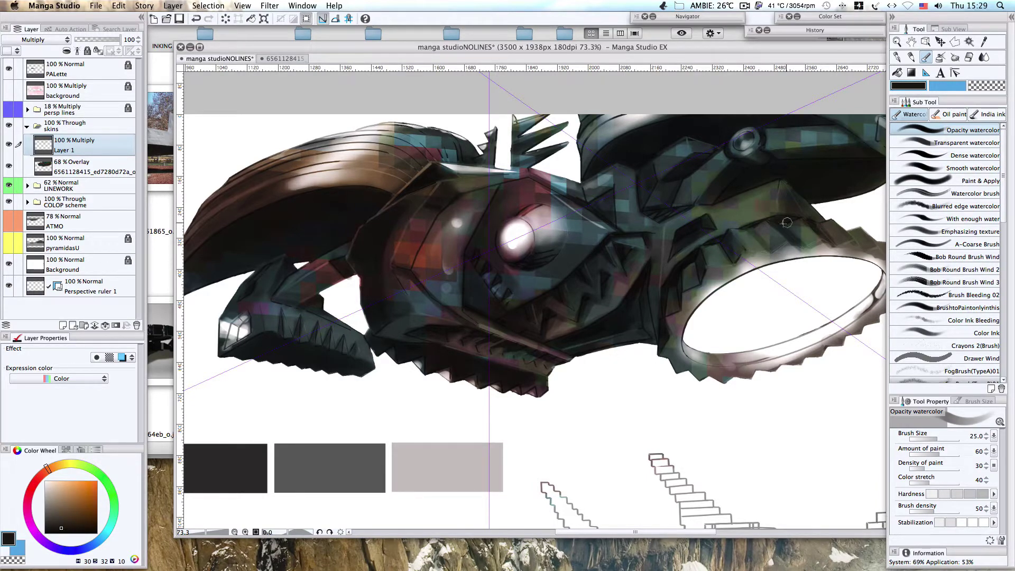
- Try a dark Opacity watercolor stroke above the oval ring on the Multiply layer in the skins folder
mouse_move(740, 226)
left_mouse_down()
mouse_move(776, 220)
mouse_move(778, 254)
left_mouse_up()
key("super+z")
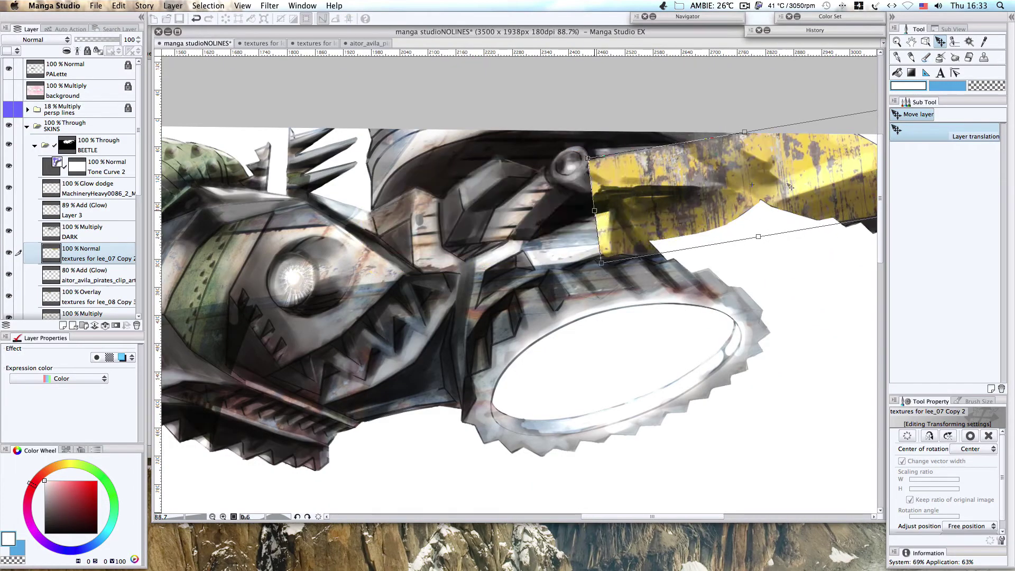
- Move the transformed yellow rust texture over the beetle's central arm, apply the transform and set the layer's blending to Overlay
left_click_drag(801, 205, 446, 215)
left_click(58, 41)
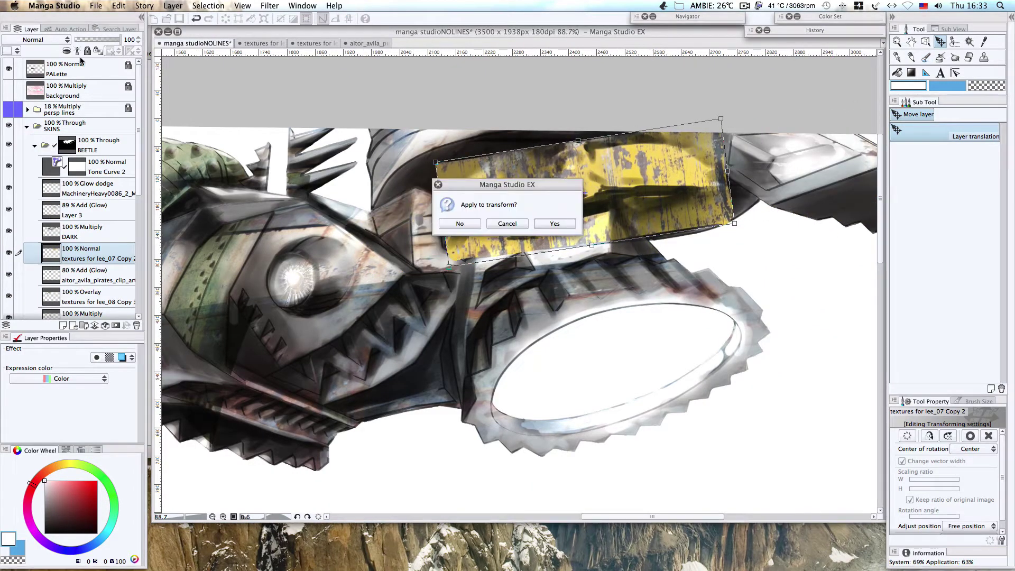
key("Return")
left_click(45, 40)
left_click(16, 178)
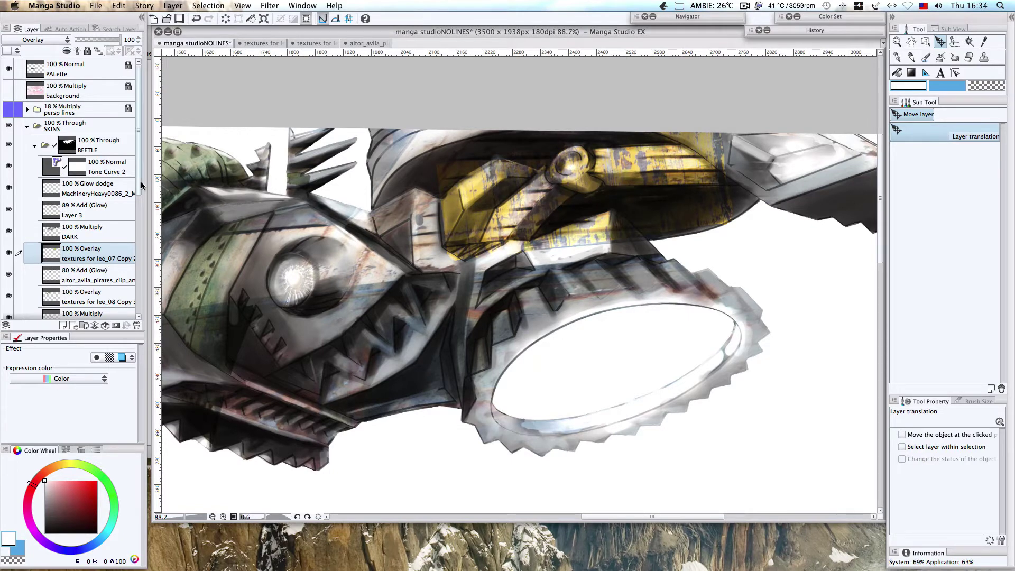
- Erase the excess yellow texture around the arm joint on the textures for lee_07 Copy 2 layer with the Roughly eraser
scroll(96, 254, "down", 4)
left_click(95, 250)
key("e")
left_click(947, 170)
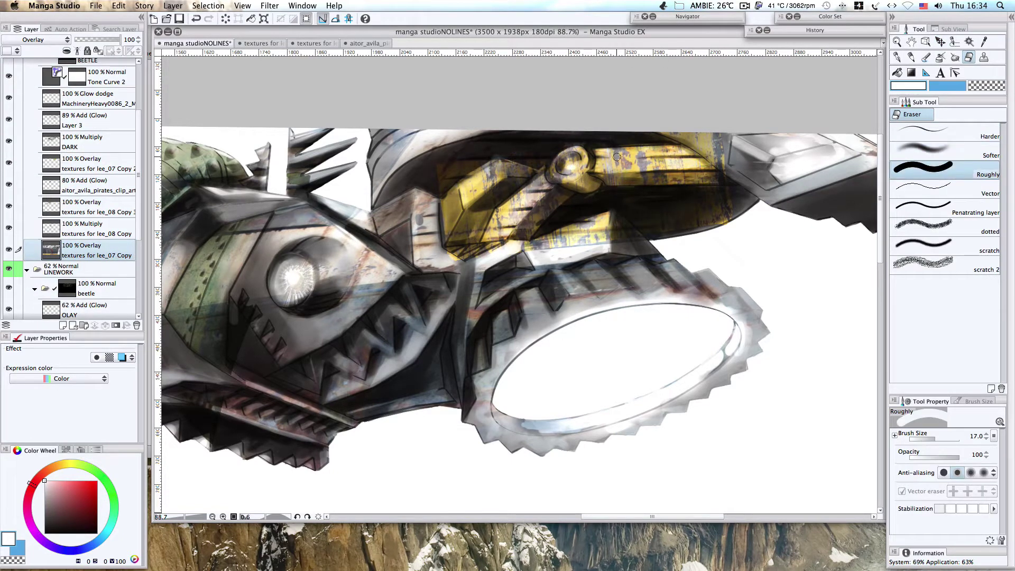
mouse_move(534, 192)
left_mouse_down()
mouse_move(502, 235)
mouse_move(528, 230)
mouse_move(457, 255)
mouse_move(483, 211)
mouse_move(479, 248)
mouse_move(447, 252)
mouse_move(455, 197)
mouse_move(445, 224)
mouse_move(493, 207)
mouse_move(505, 168)
left_mouse_up()
left_click(53, 168)
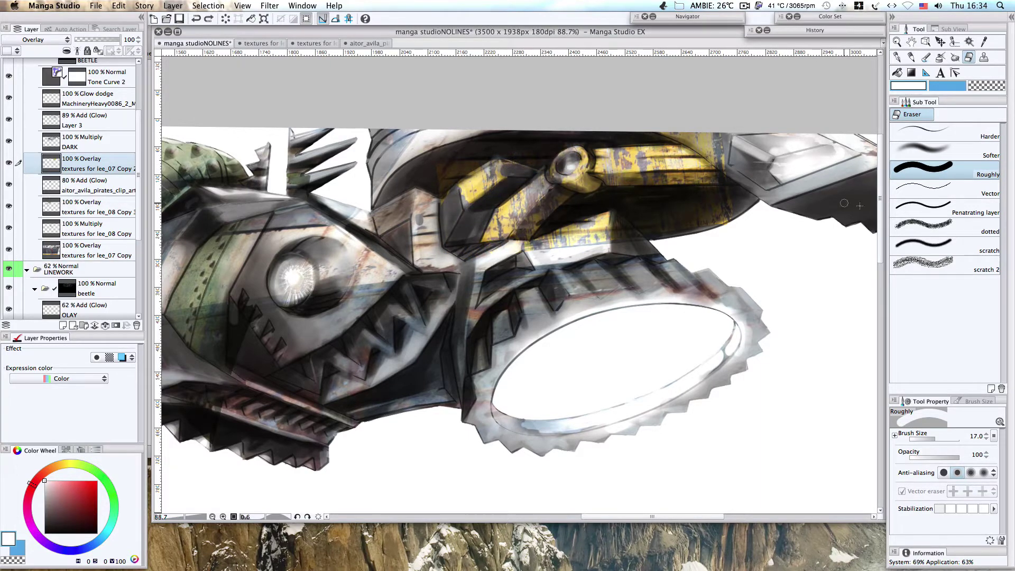
- Erase the yellow texture from the dark wing, the faceted block and the pale plate around the arm with the Softer and Roughly erasers
key("comma")
mouse_move(564, 187)
left_mouse_down()
mouse_move(610, 149)
mouse_move(710, 168)
mouse_move(675, 146)
mouse_move(608, 166)
mouse_move(701, 181)
mouse_move(743, 133)
mouse_move(673, 131)
mouse_move(723, 137)
mouse_move(740, 210)
left_mouse_up()
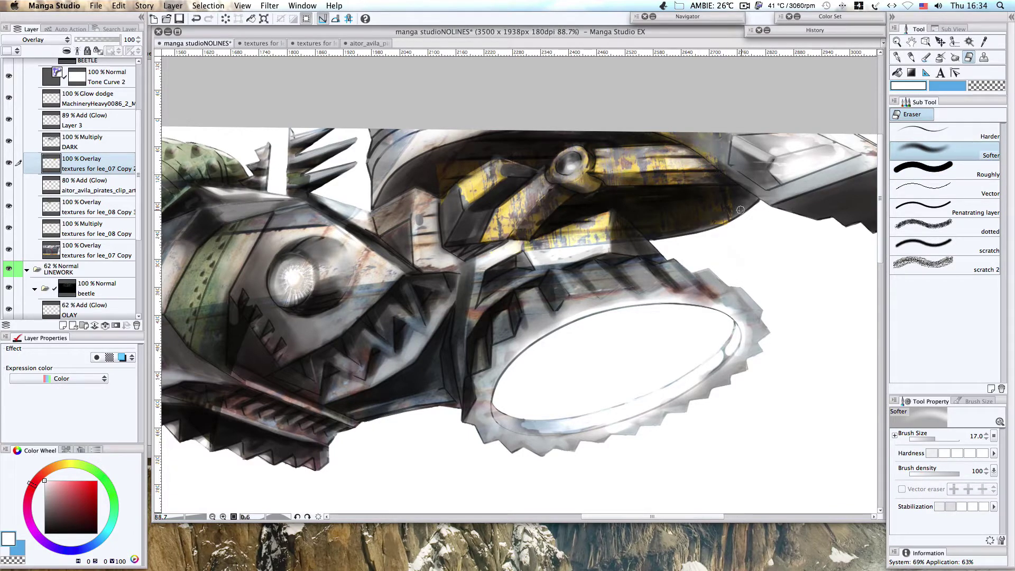
mouse_move(663, 231)
left_mouse_down()
mouse_move(497, 217)
mouse_move(492, 175)
mouse_move(465, 190)
mouse_move(523, 157)
left_mouse_up()
key("period")
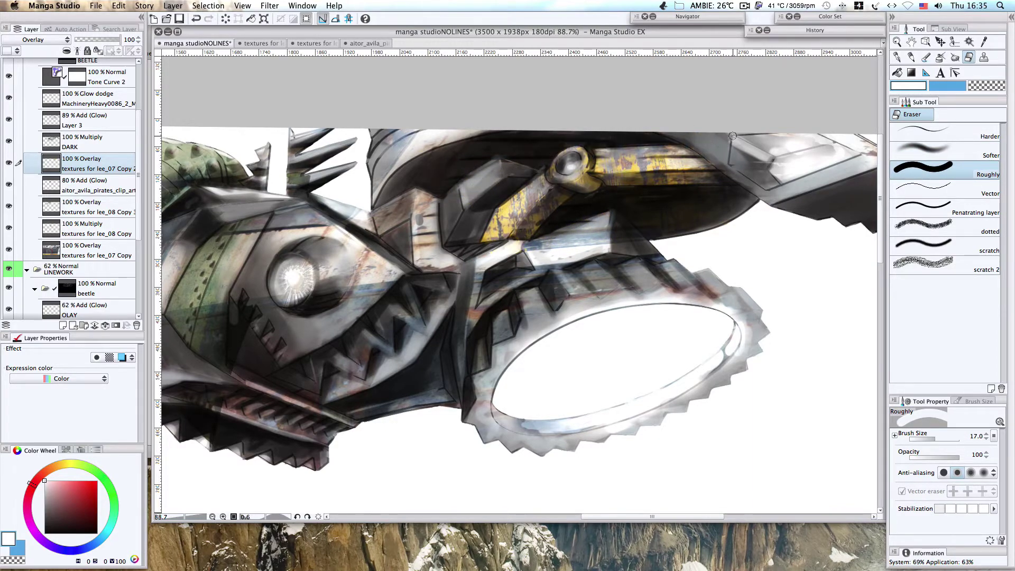
left_click(745, 6)
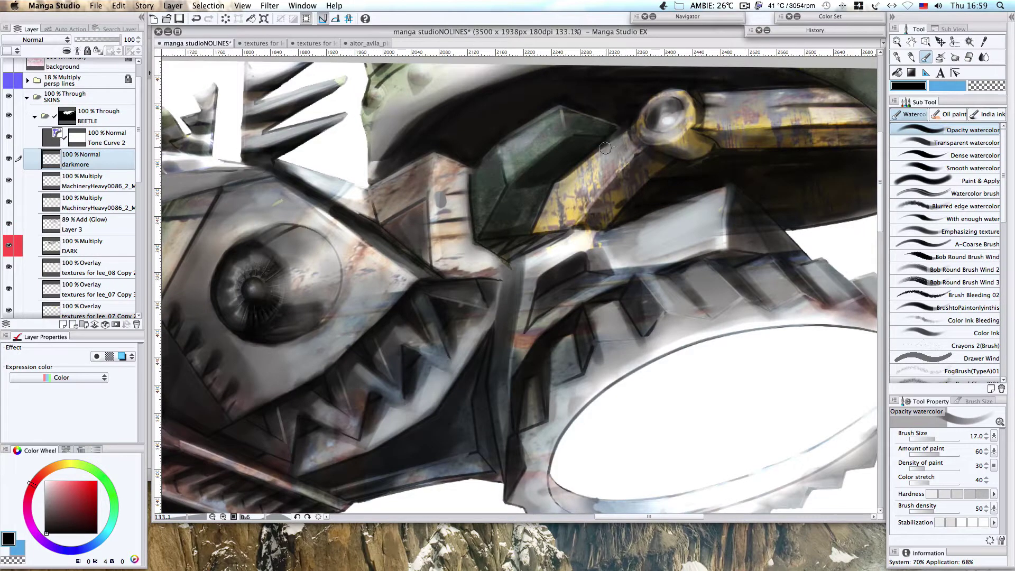
- Paint dark shadows along the yellow arm and its round joint on the darkmore layer with Opacity watercolor at size 17
mouse_move(598, 150)
left_mouse_down()
mouse_move(642, 110)
mouse_move(619, 122)
mouse_move(634, 117)
mouse_move(658, 144)
left_mouse_up()
left_click_drag(659, 99, 651, 130)
left_click_drag(676, 115, 661, 129)
mouse_move(693, 100)
left_mouse_down()
mouse_move(669, 130)
mouse_move(680, 106)
mouse_move(698, 133)
mouse_move(793, 106)
left_mouse_up()
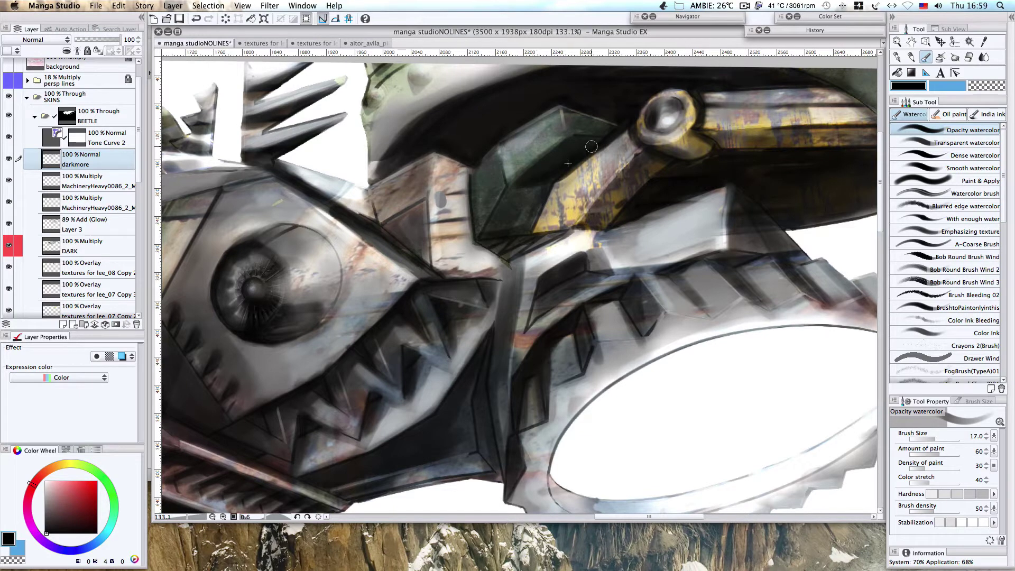
- Deepen the shadows below the arm, between the jaw teeth and along the neck beside the toothed ring on the darkmore layer
mouse_move(590, 232)
left_mouse_down()
mouse_move(606, 260)
mouse_move(560, 267)
mouse_move(532, 299)
mouse_move(536, 282)
mouse_move(479, 283)
mouse_move(486, 304)
left_mouse_up()
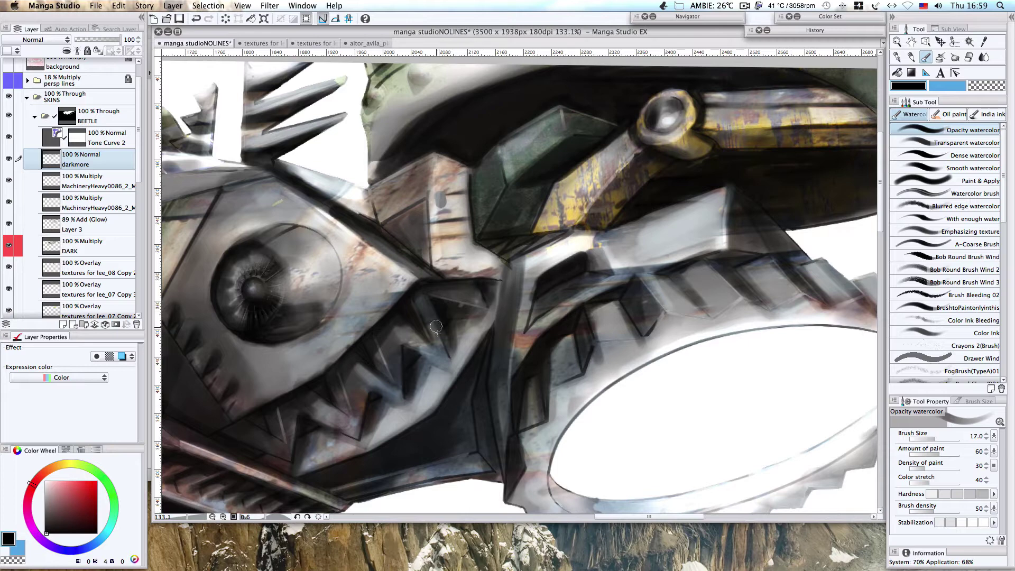
mouse_move(435, 326)
left_mouse_down()
mouse_move(412, 354)
mouse_move(406, 403)
left_mouse_up()
mouse_move(468, 396)
left_mouse_down()
mouse_move(522, 335)
mouse_move(445, 415)
mouse_move(473, 369)
left_mouse_up()
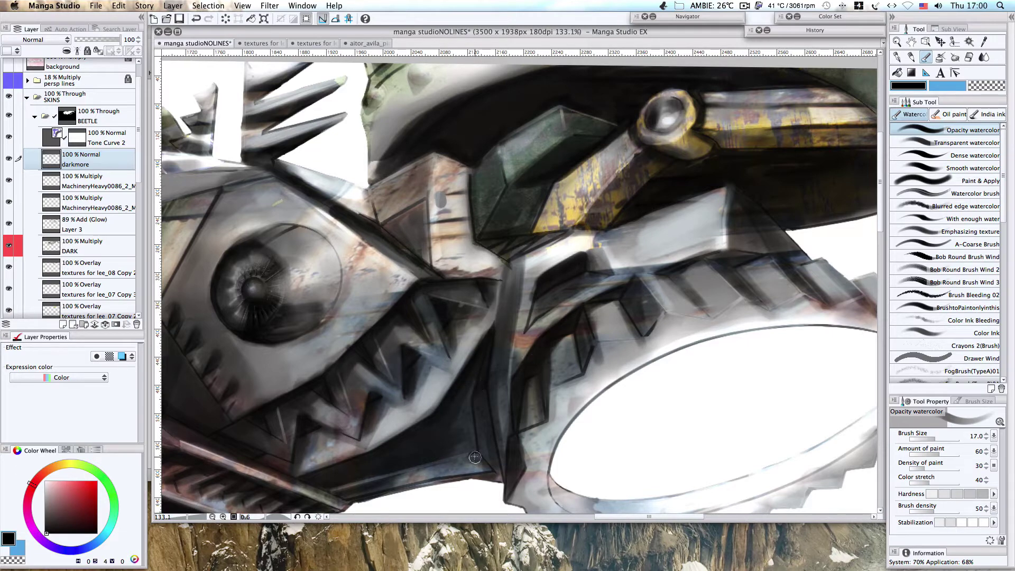
left_click_drag(513, 446, 510, 500)
mouse_move(541, 306)
left_mouse_down()
mouse_move(583, 281)
mouse_move(536, 316)
left_mouse_up()
key("bracketright")
key("bracketright")
key("bracketright")
key("bracketright")
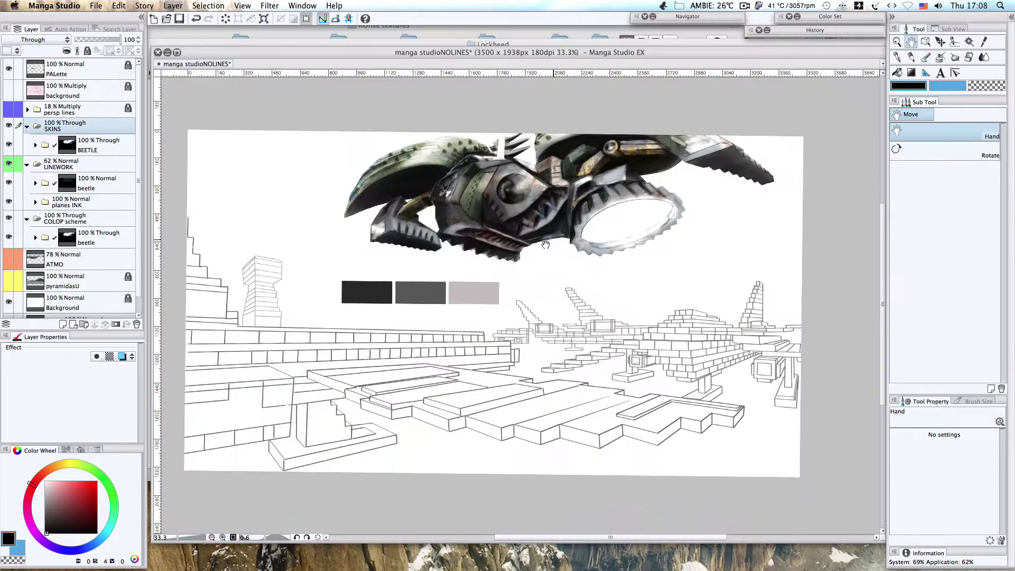
scroll(580, 259, "up", 3)
left_click(745, 5)
left_click(747, 34)
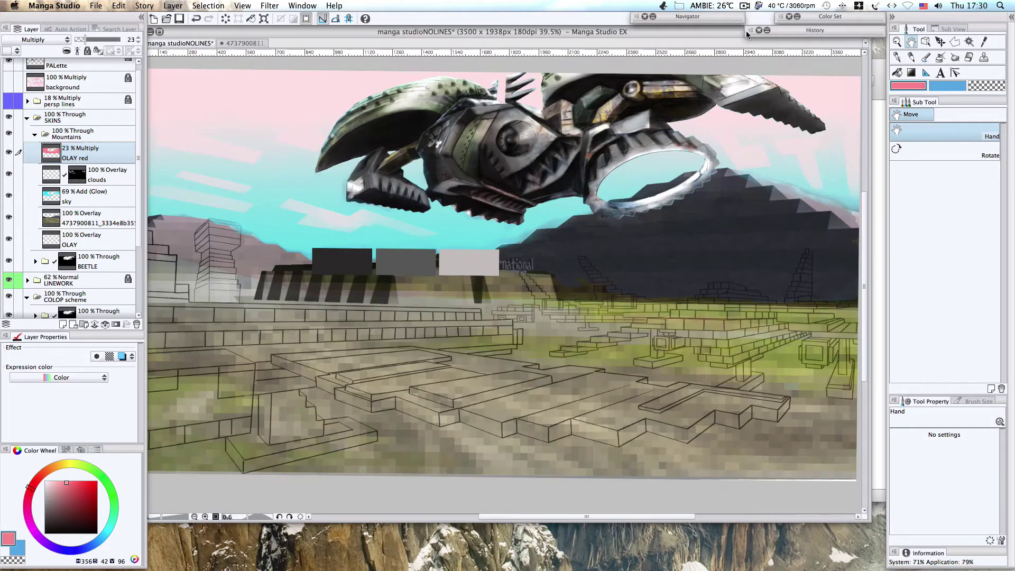
- Hide and restore the sky, OLAY red and clouds layers to compare the background, clearing the selection loaded from the clouds mask
scroll(497, 256, "down", 1)
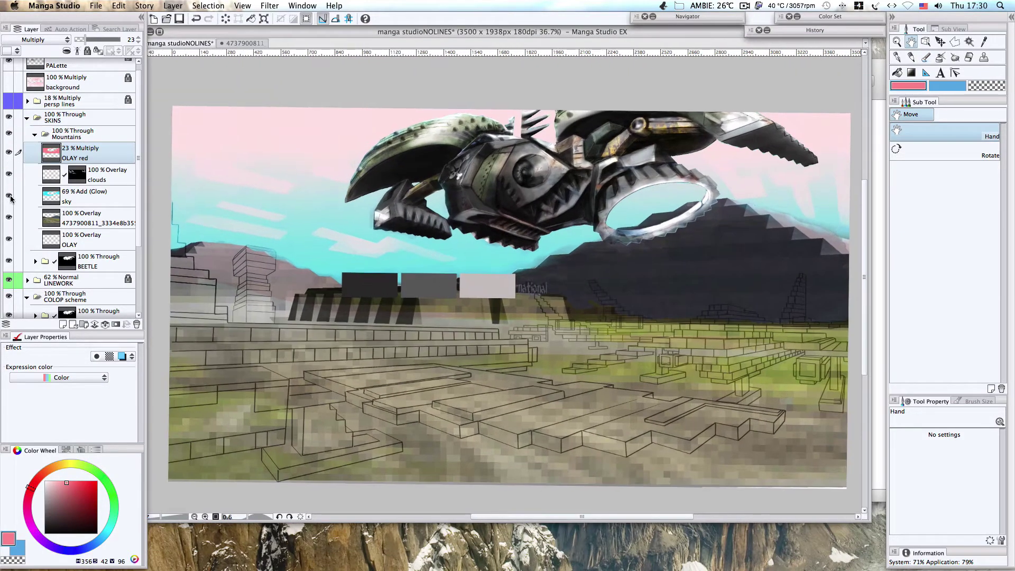
left_click(9, 196)
left_click(9, 153)
left_click(9, 174)
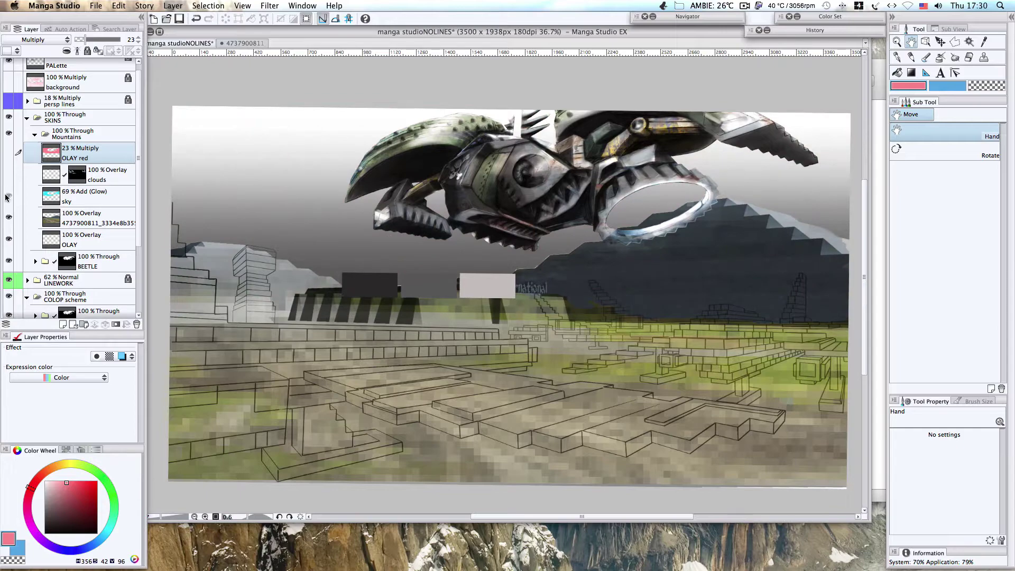
left_click(6, 197)
left_click(8, 174)
left_click(76, 174, "super")
left_click(8, 152)
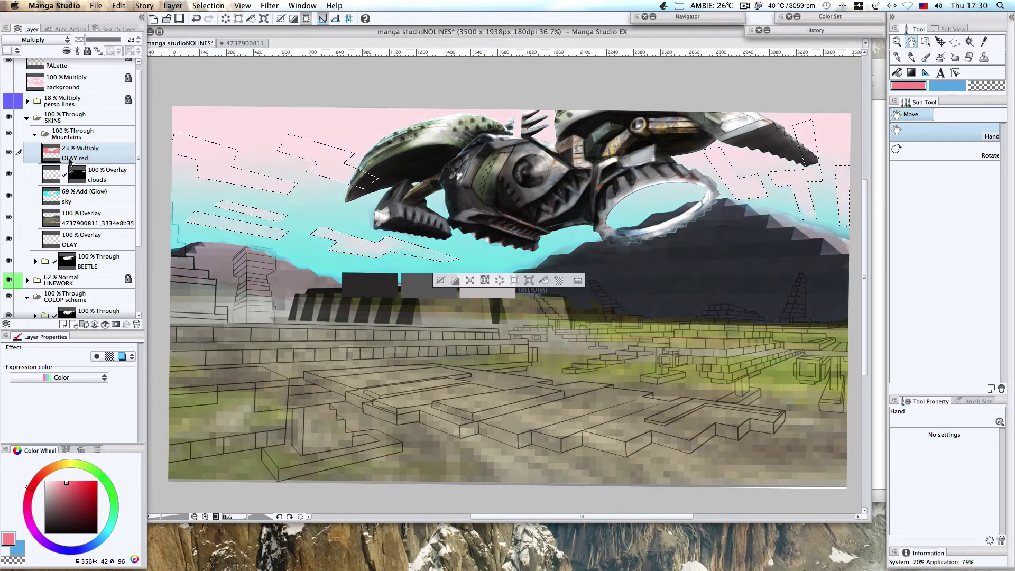
key("super+d")
scroll(538, 287, "up", 4)
scroll(538, 288, "down", 3)
left_click_drag(800, 220, 789, 210)
left_click_drag(696, 112, 702, 112)
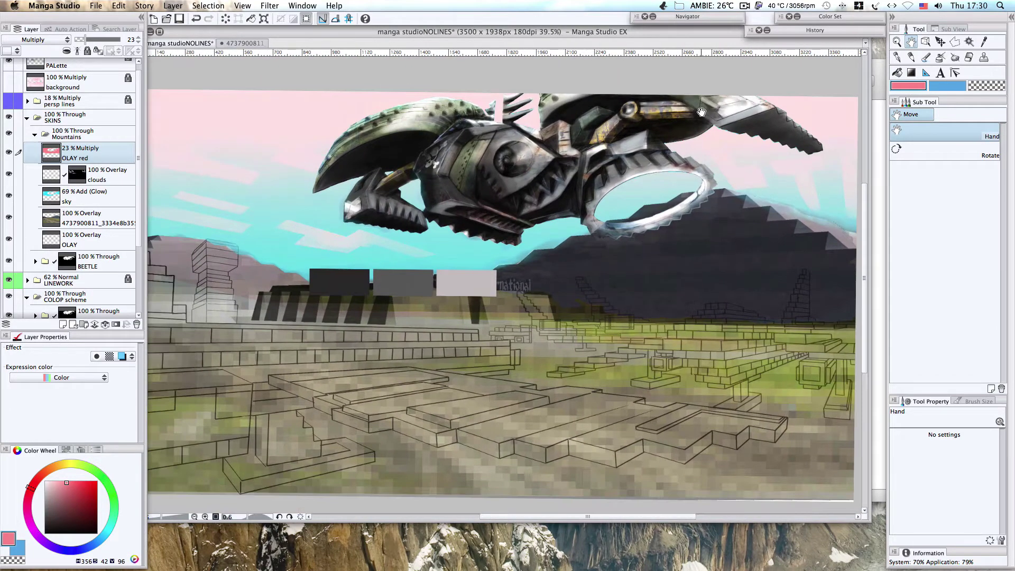
left_click(717, 5)
left_click(745, 6)
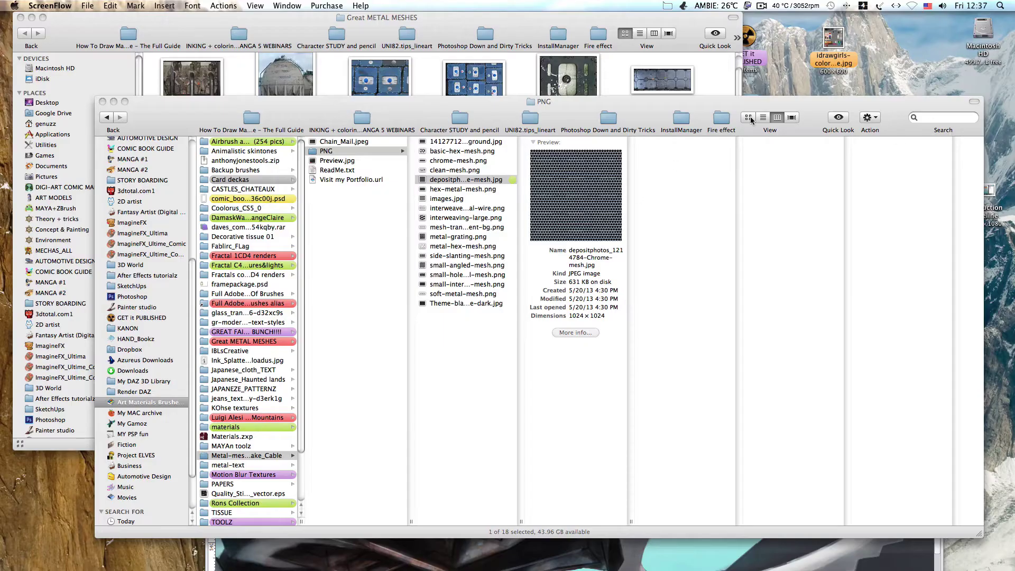
- Show the PNG folder's mesh textures as icons in Finder and open images.jpg in Manga Studio
key("super+1")
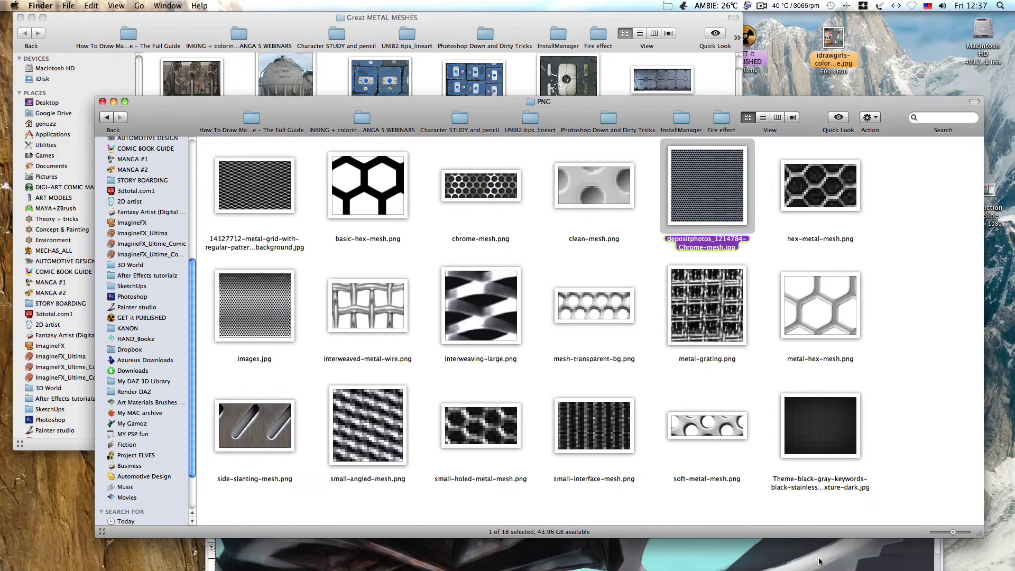
left_click(272, 308)
left_click_drag(272, 308, 701, 556)
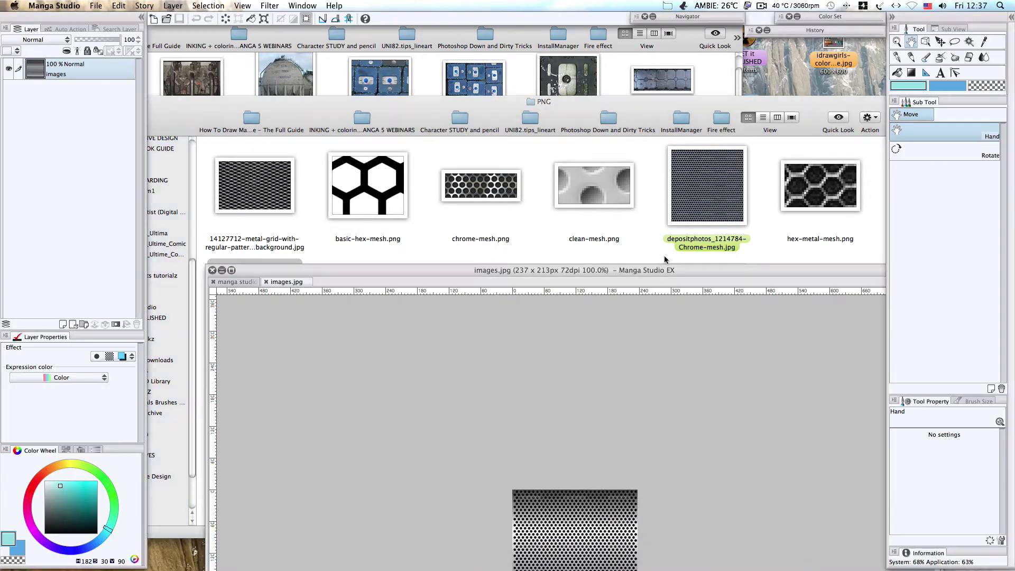
- Cut the whole mesh image and paste it into manga studioNOLINES above the upper textures for lee_07 Copy layer
key("super+a")
key("super+x")
left_click(181, 48)
scroll(109, 275, "down", 6)
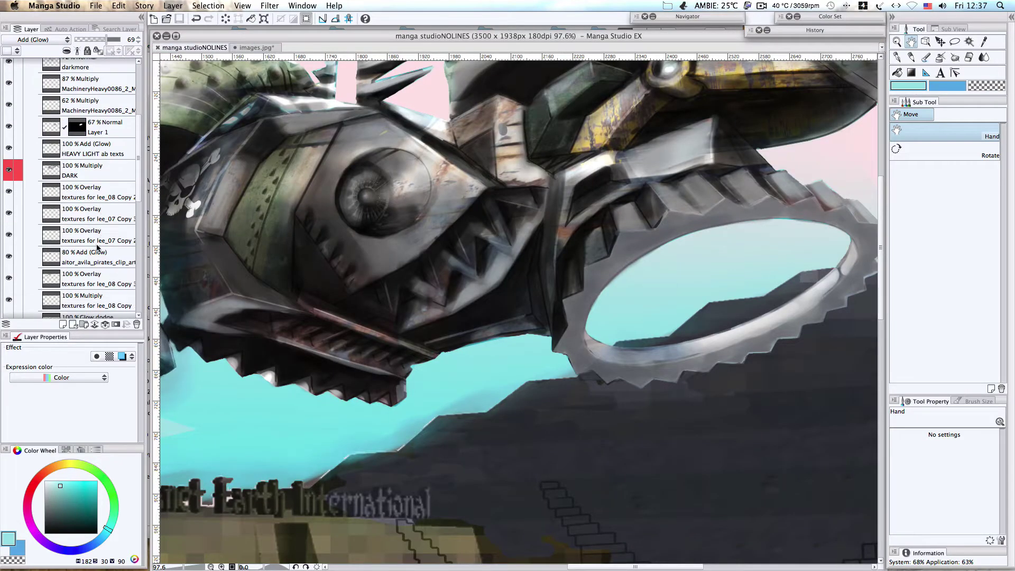
left_click(101, 216)
key("super+v")
key("super+minus")
key("super+minus")
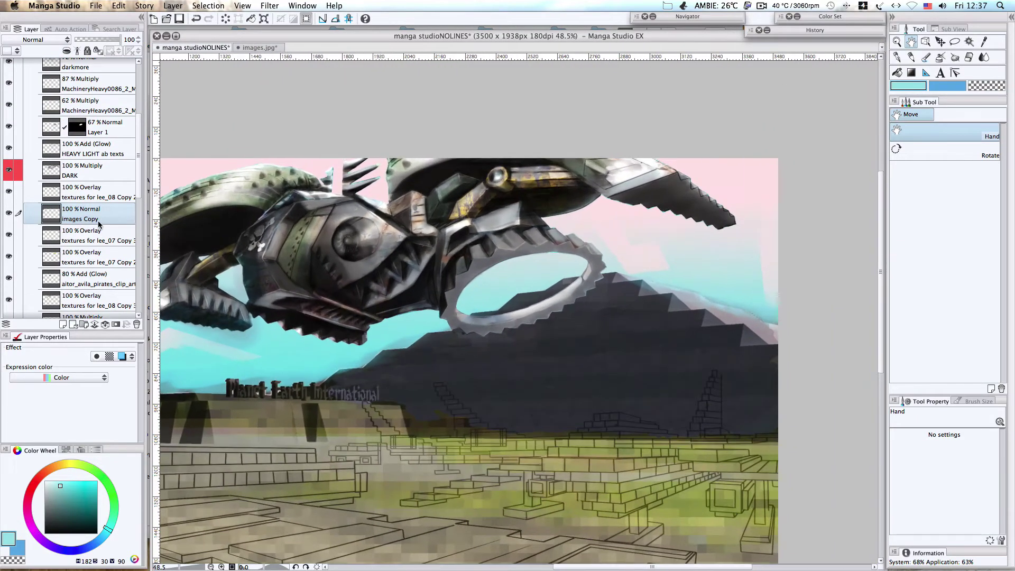
- Erase the excess mesh on the Overlay images Copy layer so it covers only the joint's dark triangular panel
right_click(77, 215)
left_click(761, 5)
left_click(772, 39)
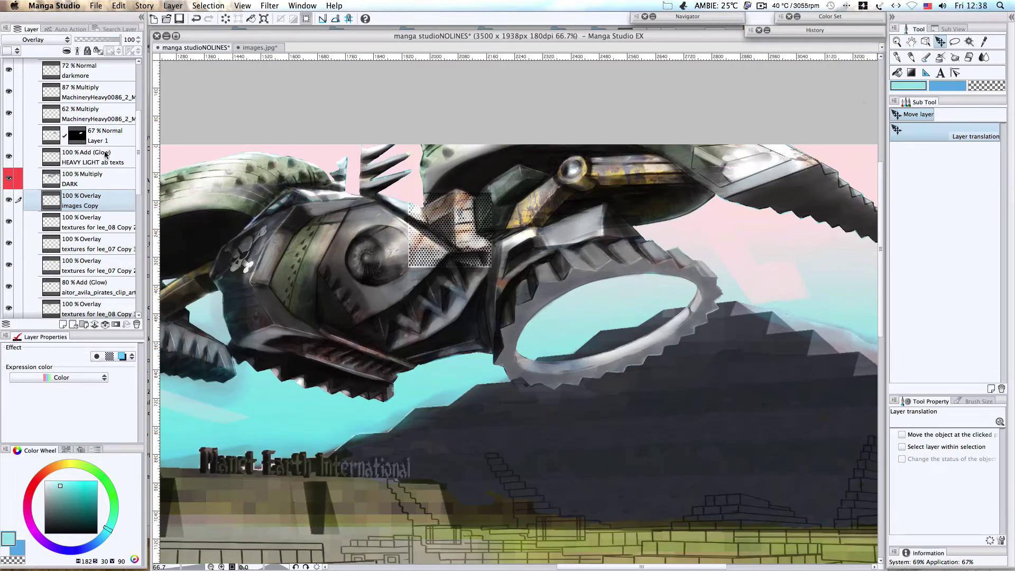
left_click(970, 57)
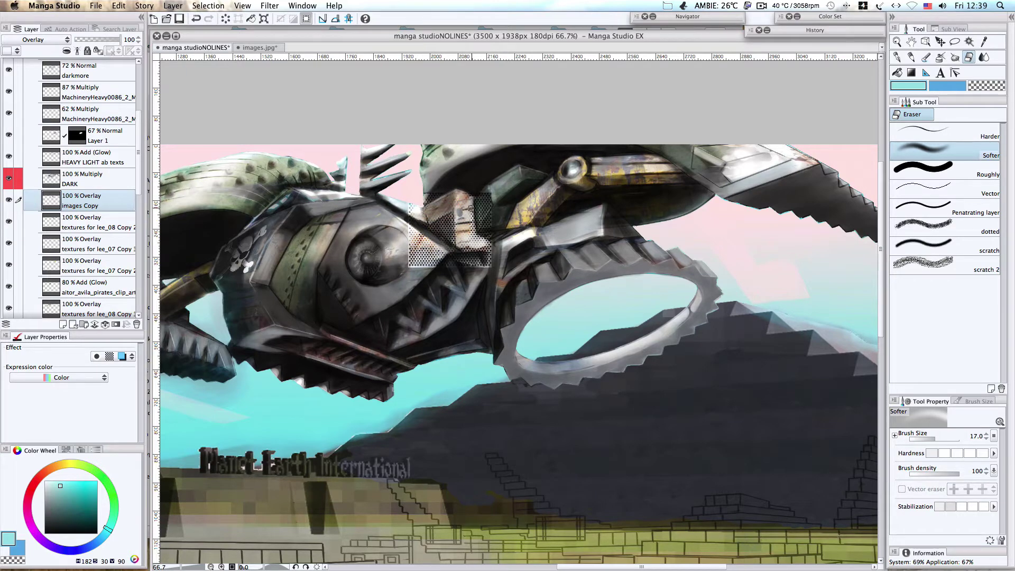
left_click(762, 5)
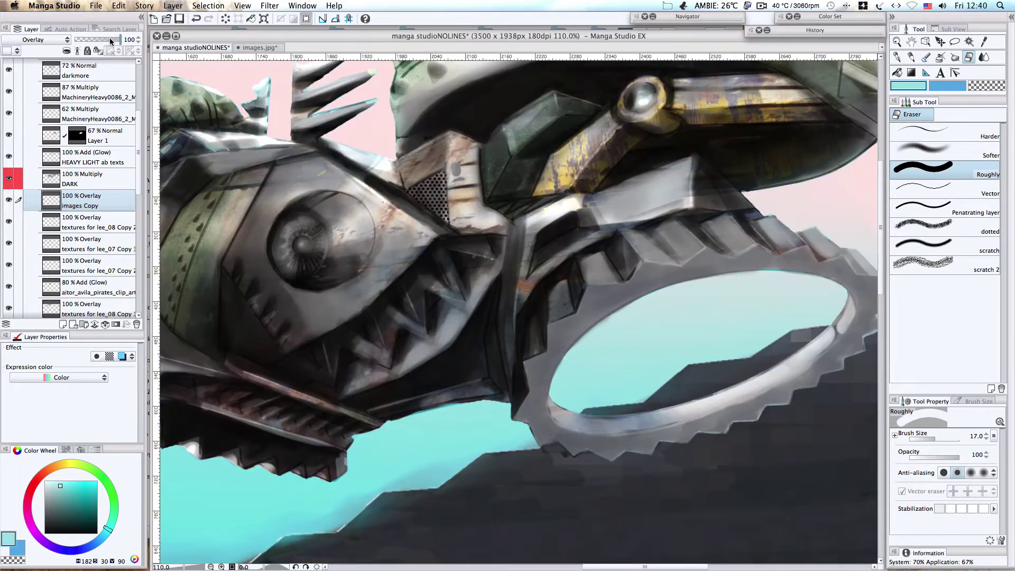
- Shade the edges of the mesh panel in near-black on the DARK layer with Opacity watercolor at size 15
left_click(48, 181)
key("b")
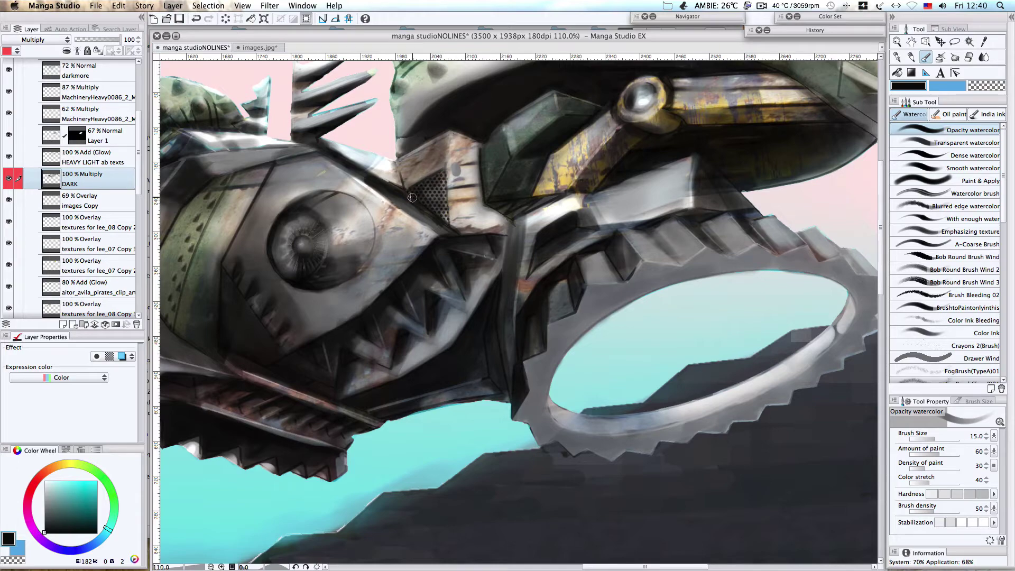
left_click(957, 142)
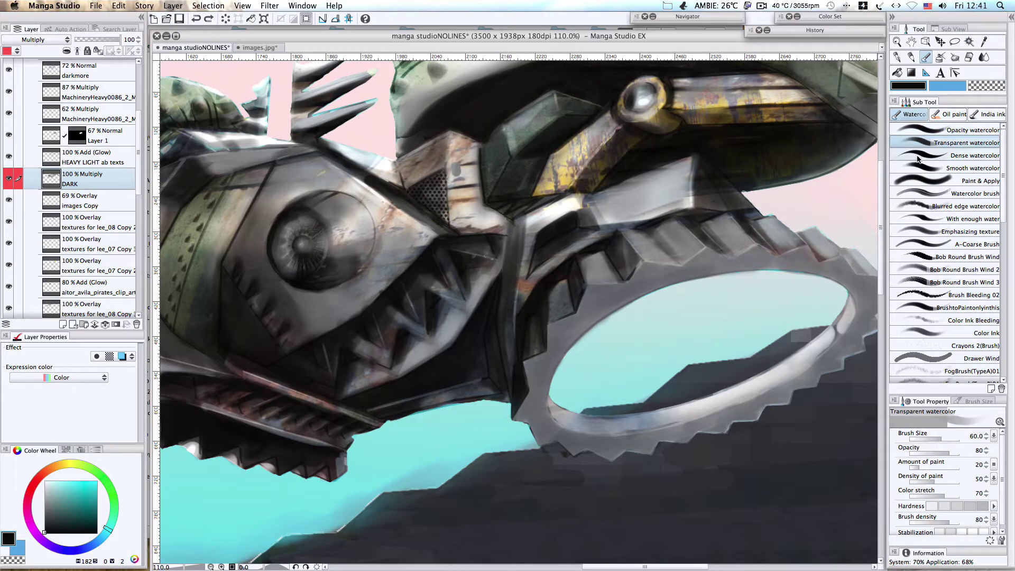
scroll(580, 250, "down", 7)
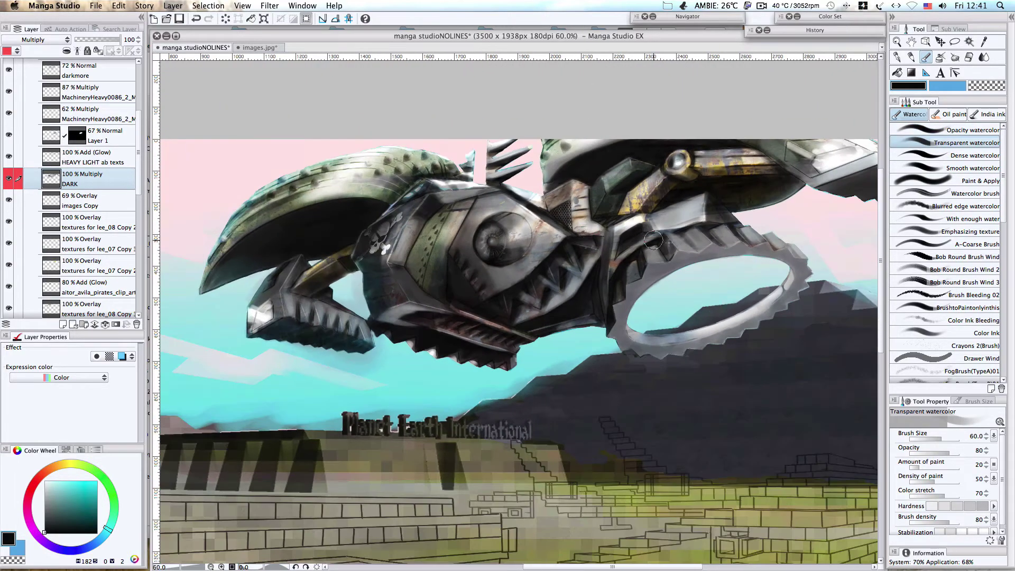
scroll(591, 225, "up", 8)
left_click(941, 133)
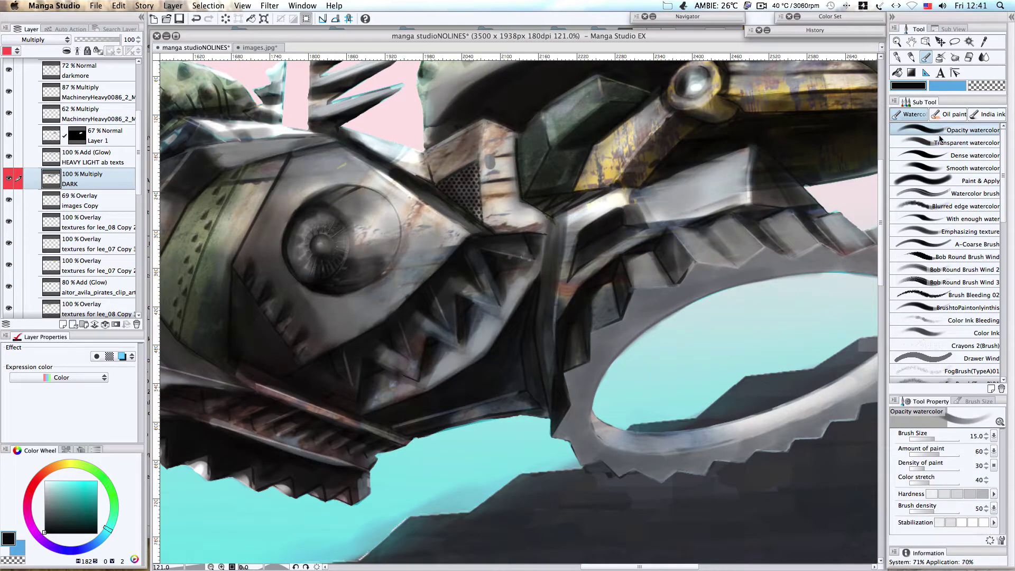
- Outline the narrow joint face beside the pale plate with a Polyline marquee, shade it with Opacity watercolor, and deselect
left_click(956, 39)
left_click(935, 151)
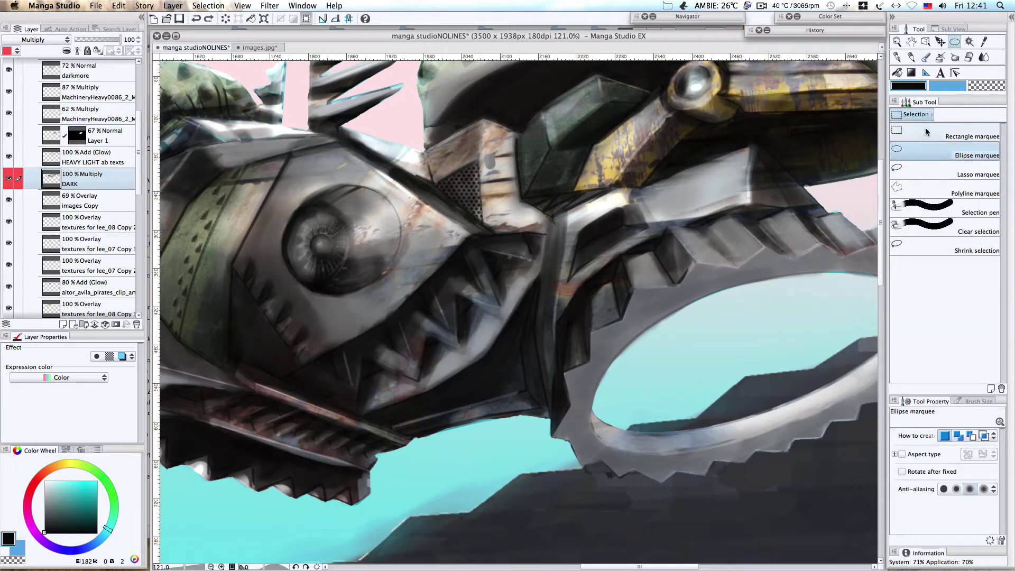
left_click(904, 187)
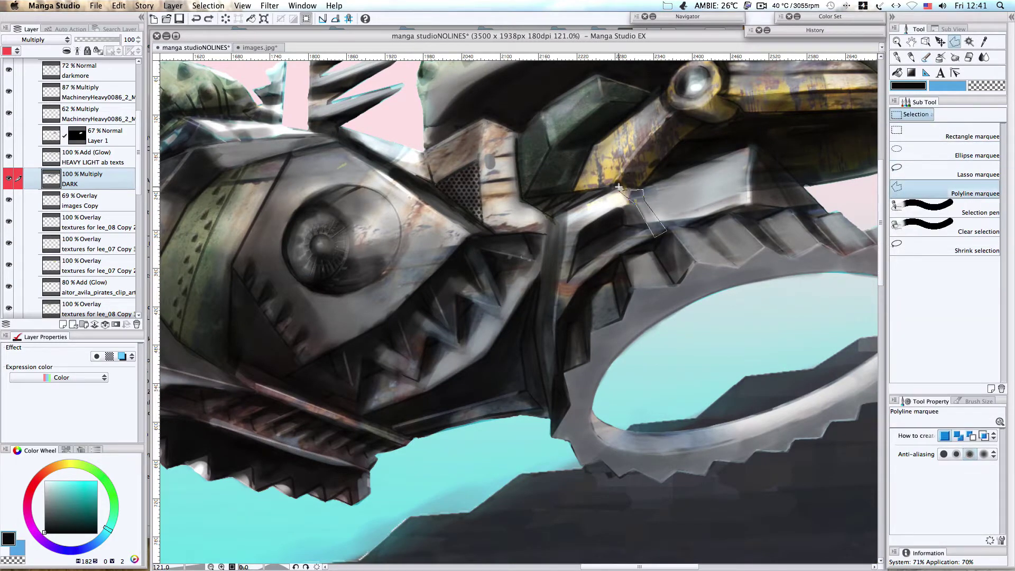
left_click(615, 190)
key("b")
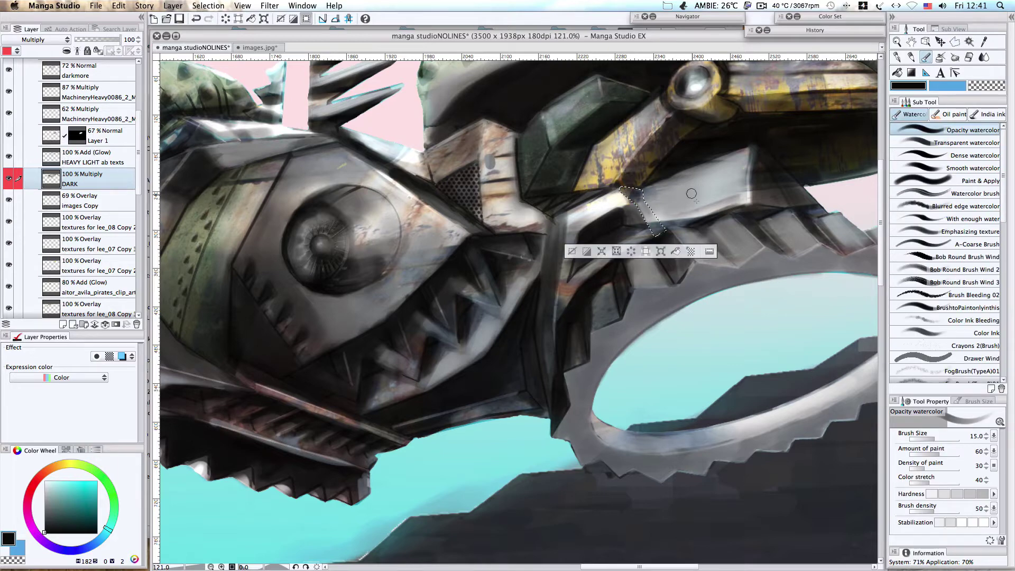
key("super+d")
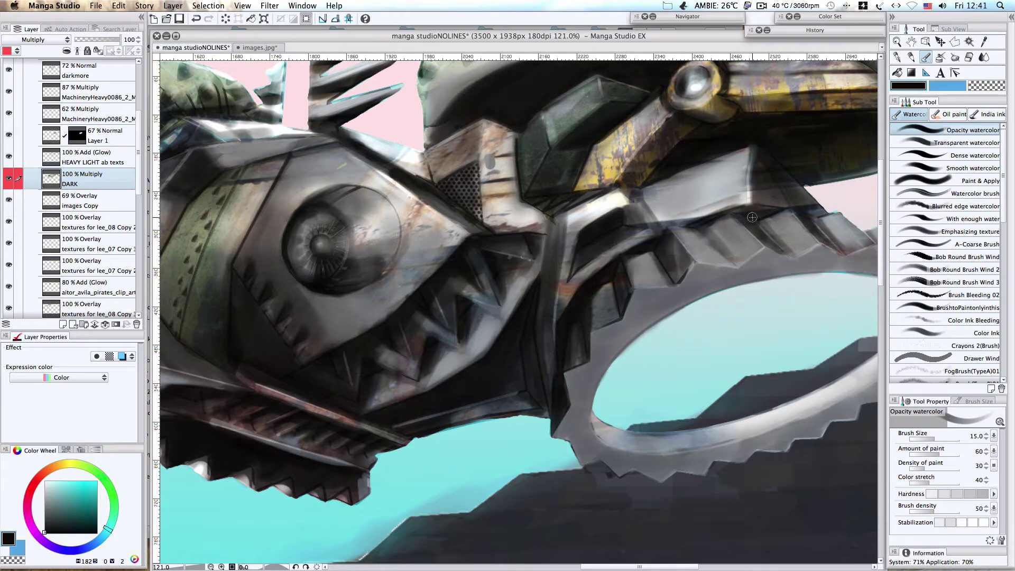
- Select the lowest textures for lee_07 Copy overlay layer and choose the Roughly eraser at size 17
scroll(141, 202, "down", 5)
left_click(90, 229)
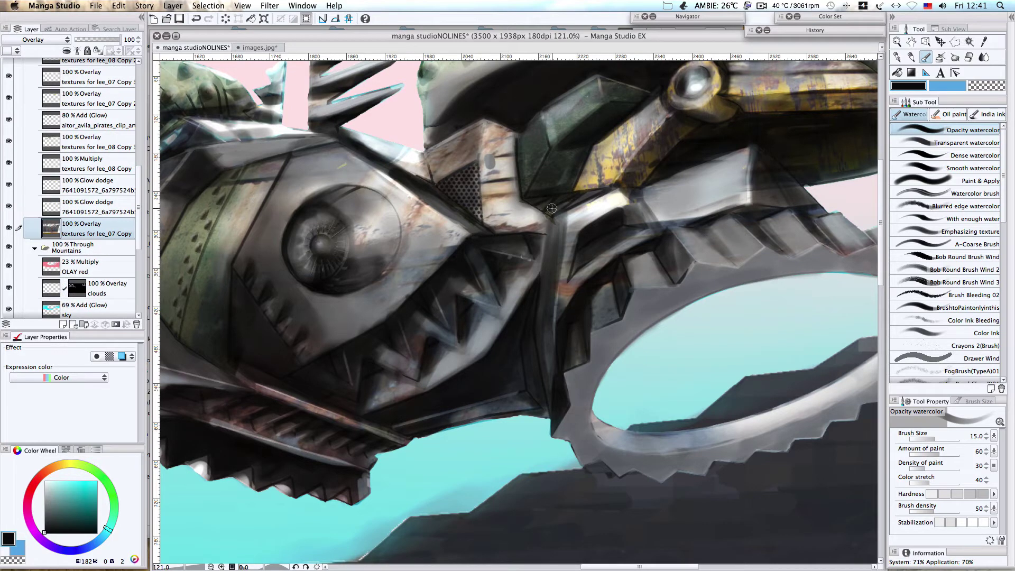
key("e")
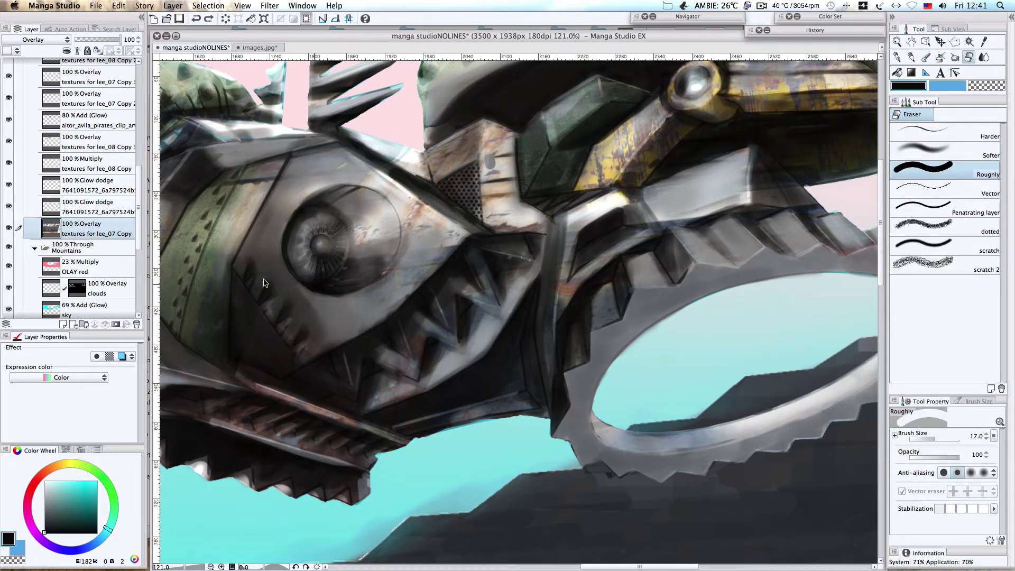
left_click(790, 5)
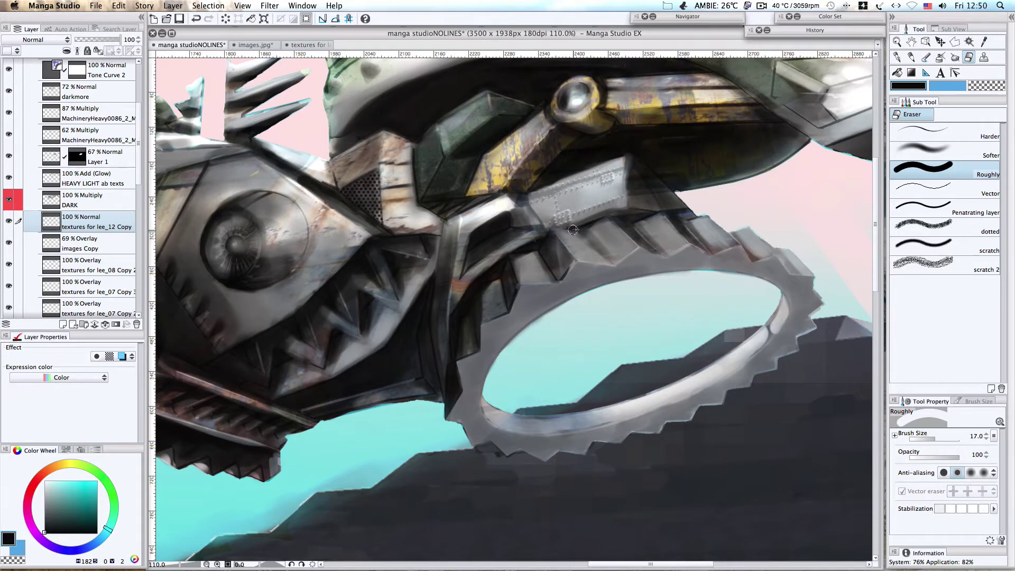
- Erase the rivet texture's excess around the pale plate with the Roughly and Softer erasers and set textures for lee_12 Copy to Overlay
left_click_drag(625, 212, 551, 232)
left_click(947, 151)
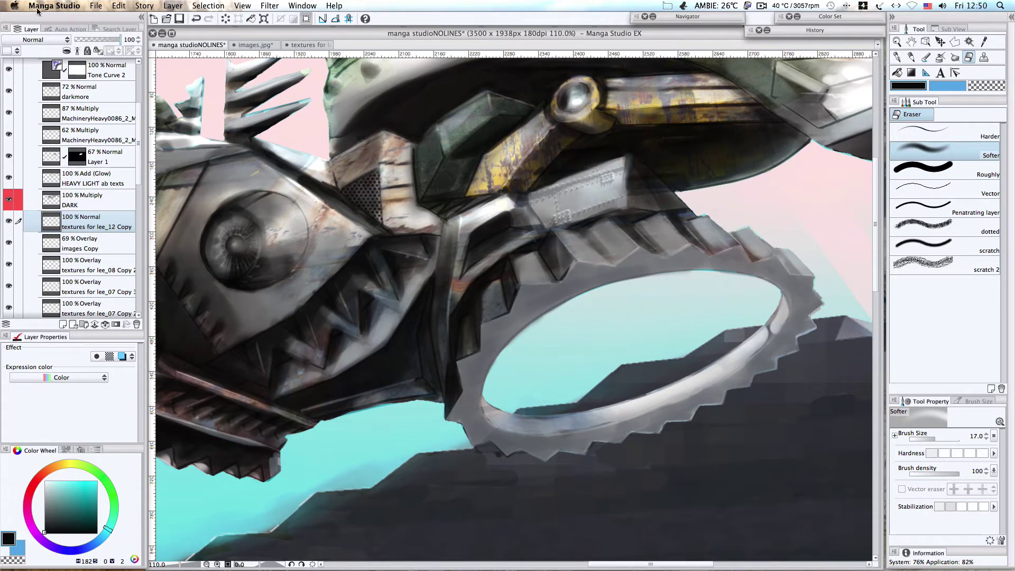
left_click(36, 40)
left_click(31, 181)
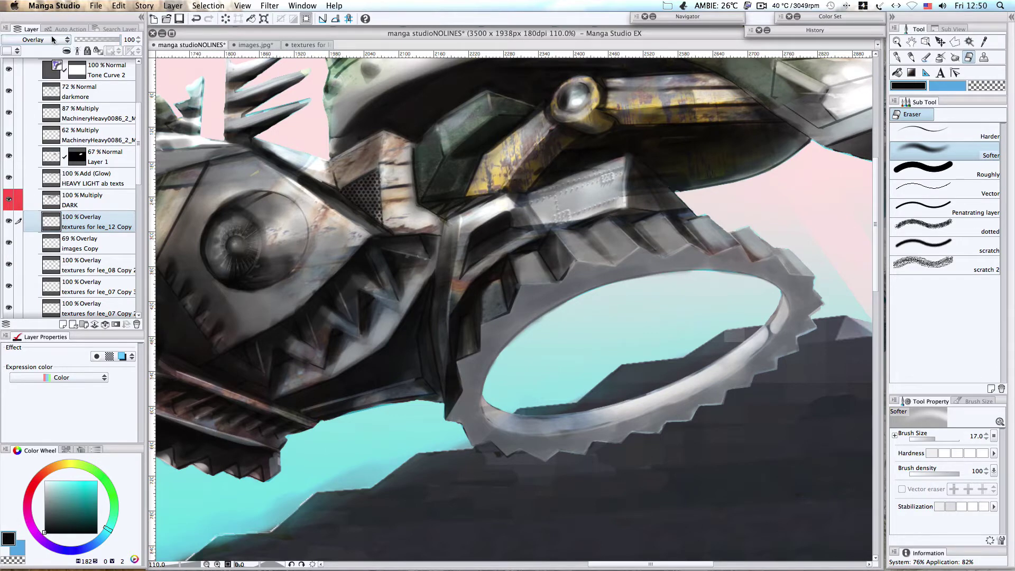
left_click(762, 6)
left_click(783, 37)
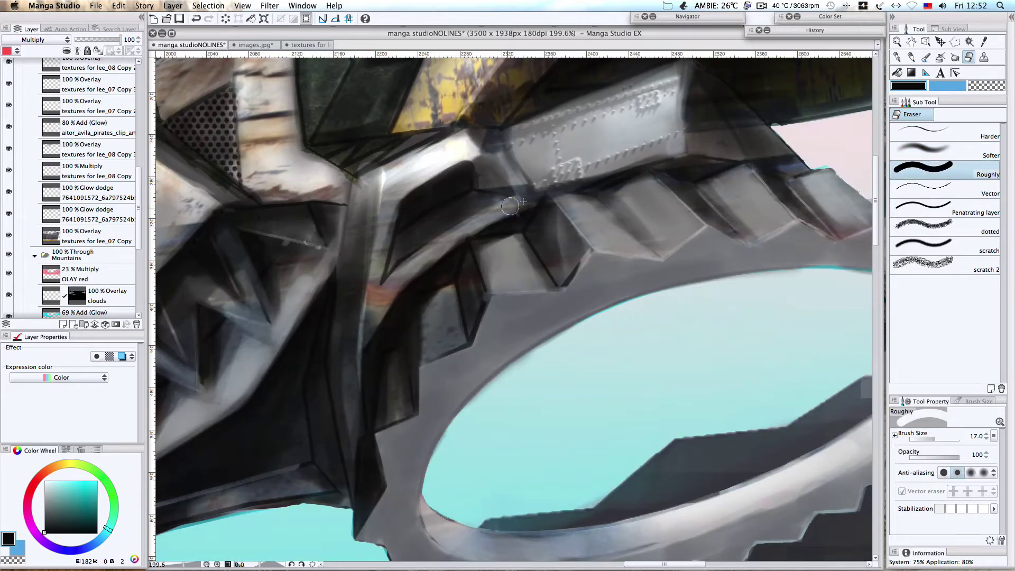
- Clean up the lowest textures for lee_07 Copy overlay layer around the riveted plate's joint with the Roughly and Softer erasers at size 17
left_click(89, 237)
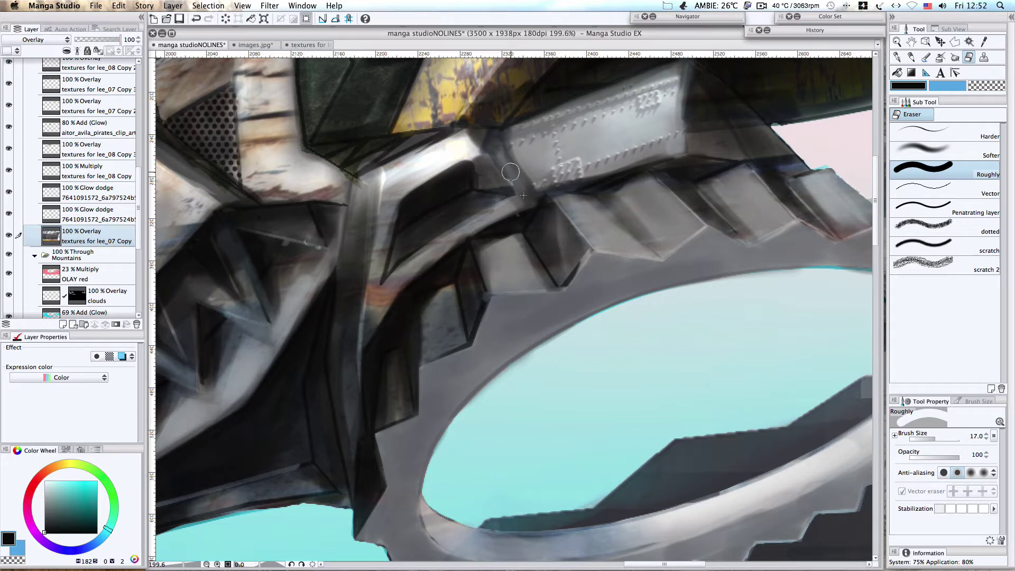
left_click(951, 150)
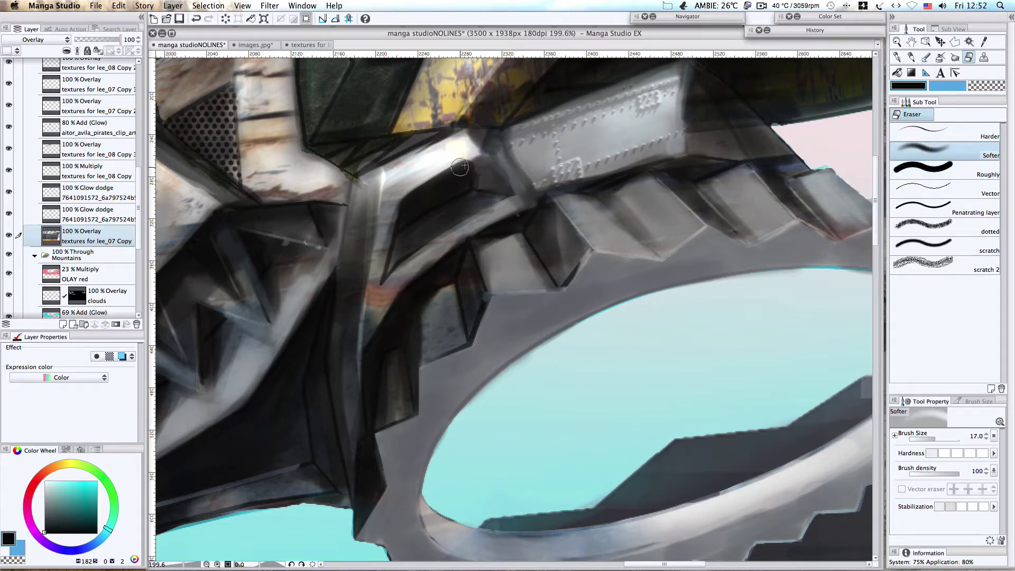
scroll(75, 134, "up", 5)
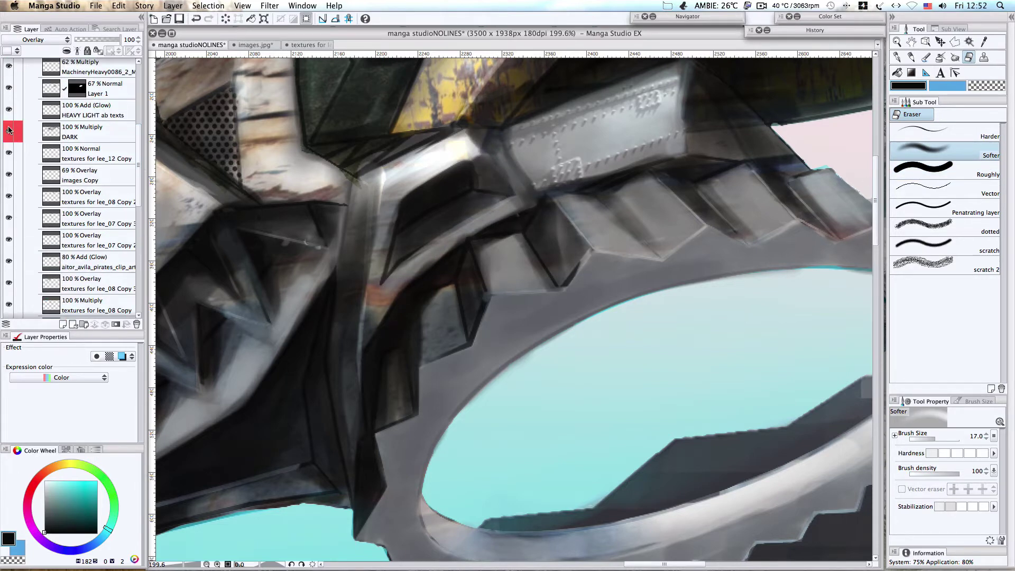
- Thin the DARK layer's shading around the riveted plate and curved arm with the Softer and Roughly erasers, and hide that layer to compare
left_click(8, 135)
left_click(8, 135)
left_click(79, 132)
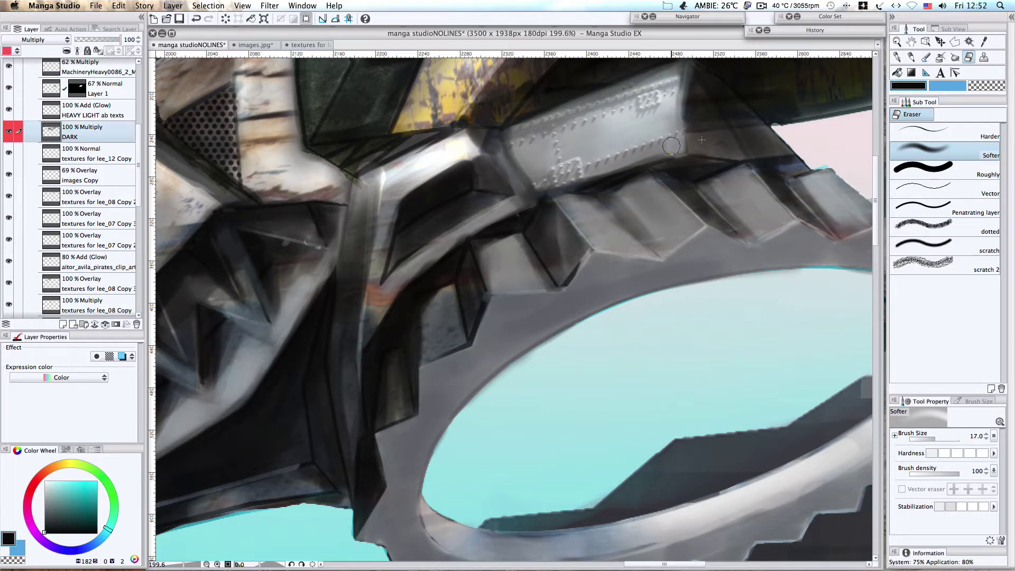
left_click_drag(696, 144, 691, 138)
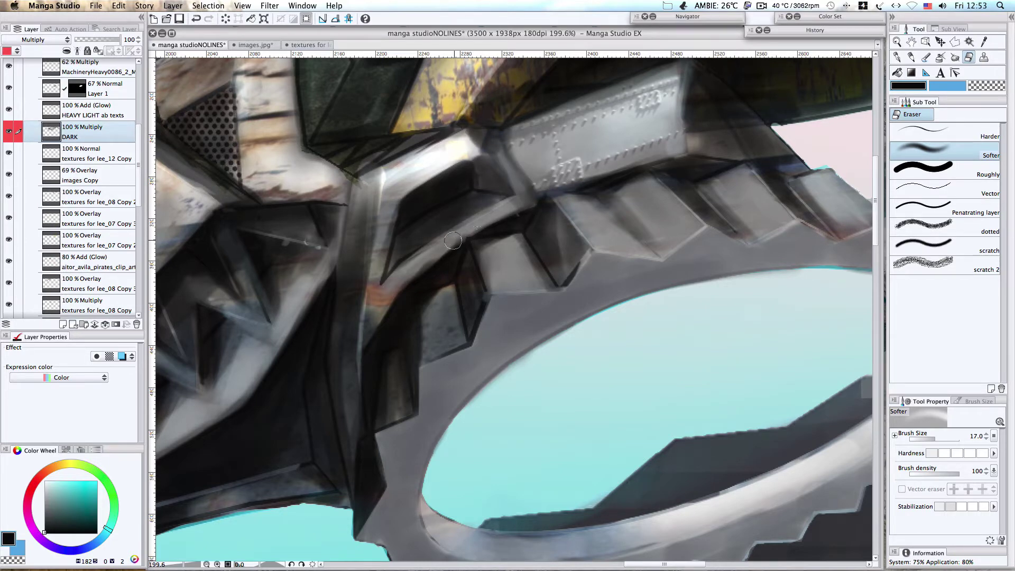
left_click_drag(703, 146, 793, 151)
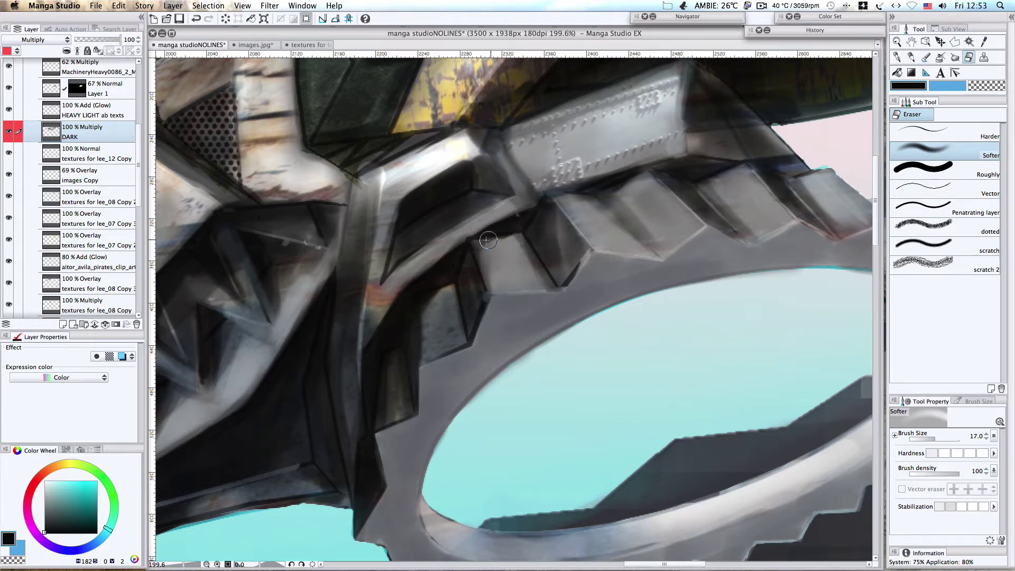
left_click_drag(465, 253, 454, 260)
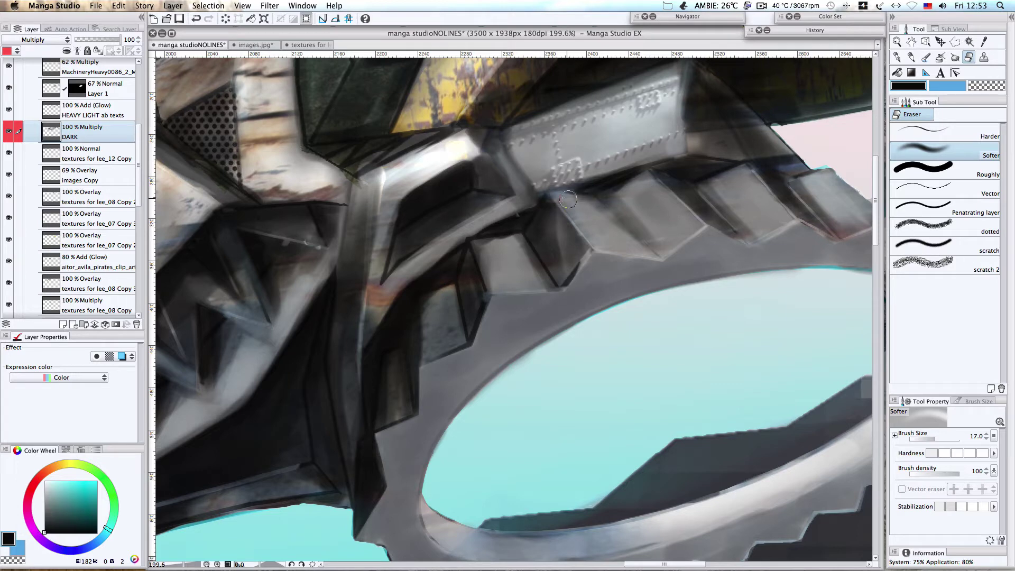
left_click(928, 169)
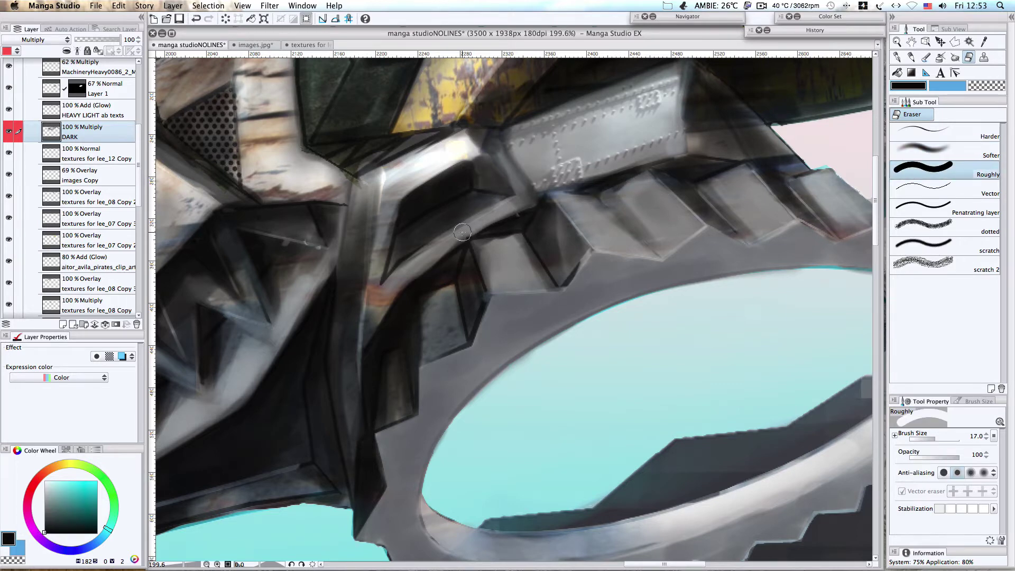
left_click(8, 130)
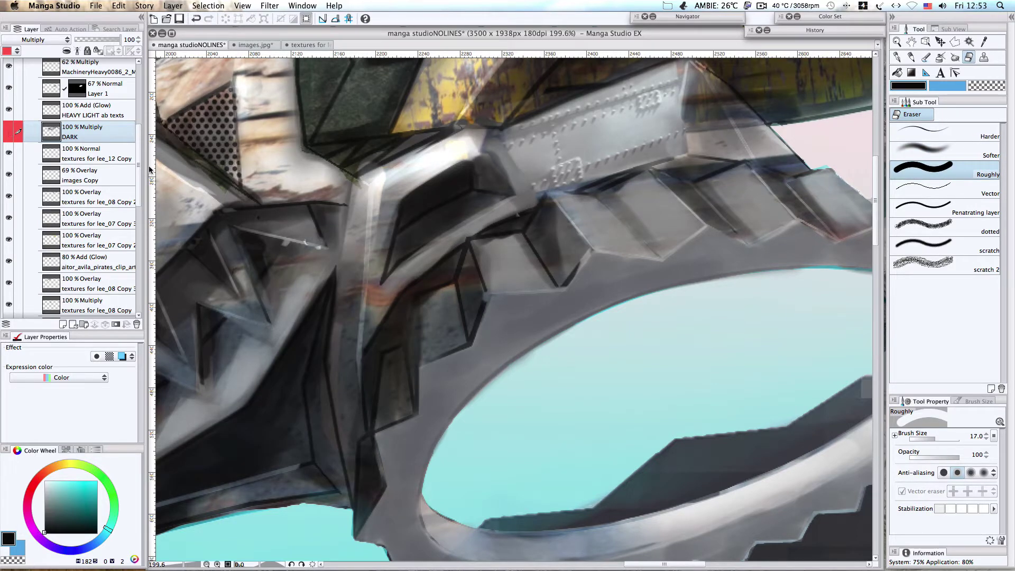
- Switch to Finder and preview the photos of abandoned aircraft, vehicles and buildings in the abandonneez folder as texture candidates
left_click(762, 5)
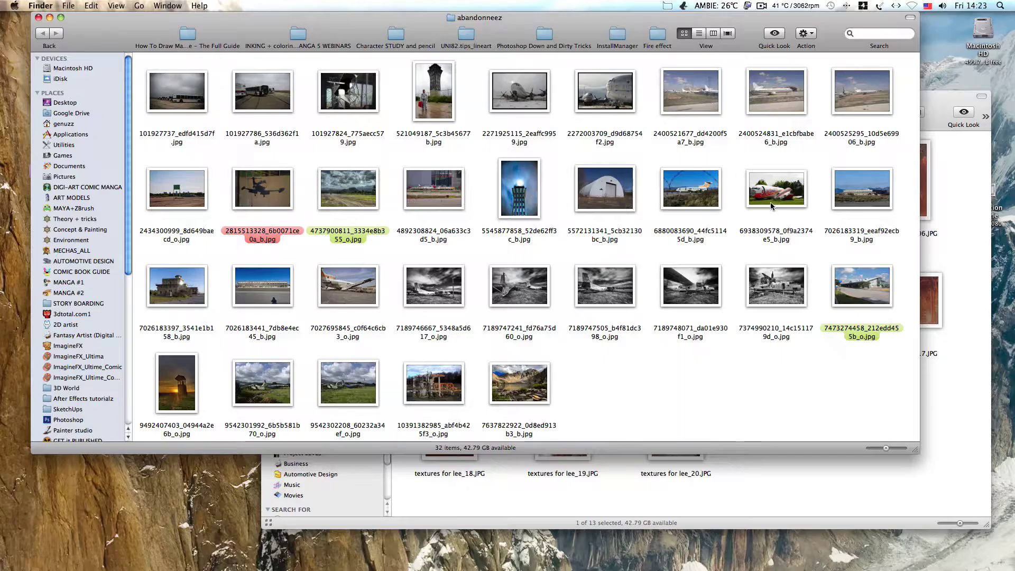
left_click(771, 205)
key("space")
key("Left")
key("Left")
key("Left")
key("Up")
key("Right")
key("Right")
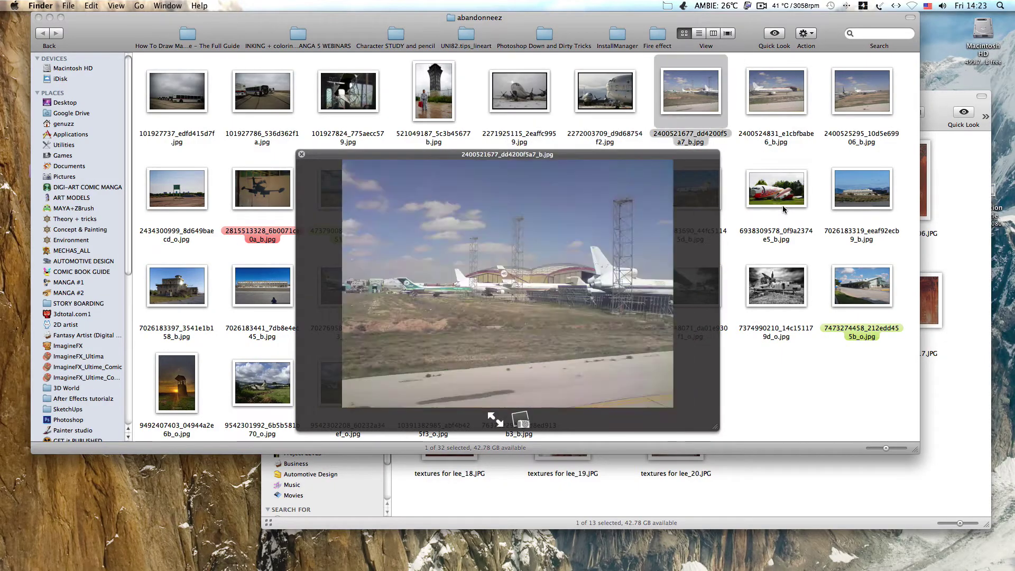
key("Down")
key("Right")
key("Right")
key("Left")
key("Down")
key("Left")
key("Left")
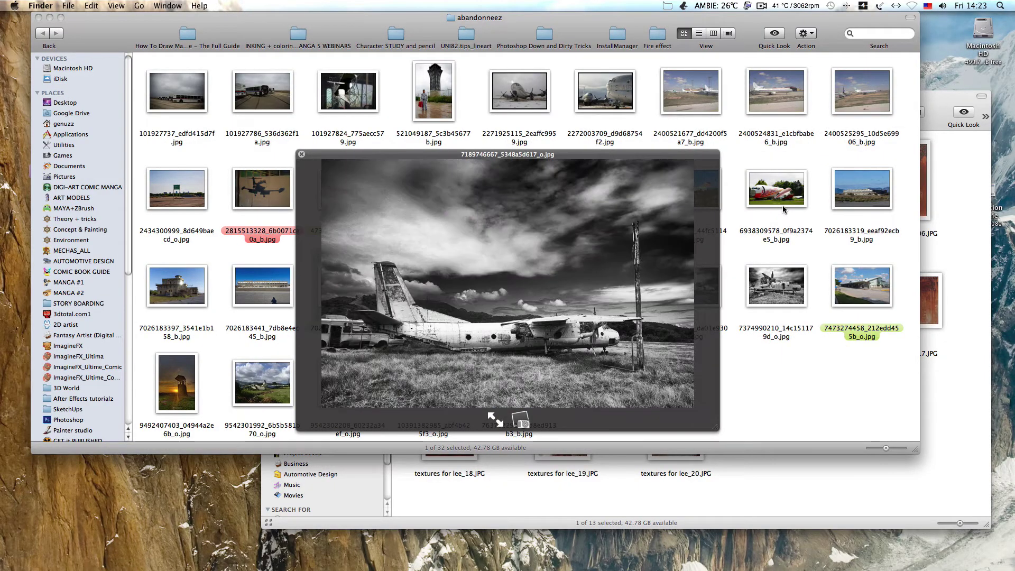
key("Left")
key("Left")
key("Down")
key("Left")
key("Up")
key("Right")
key("Up")
key("Up")
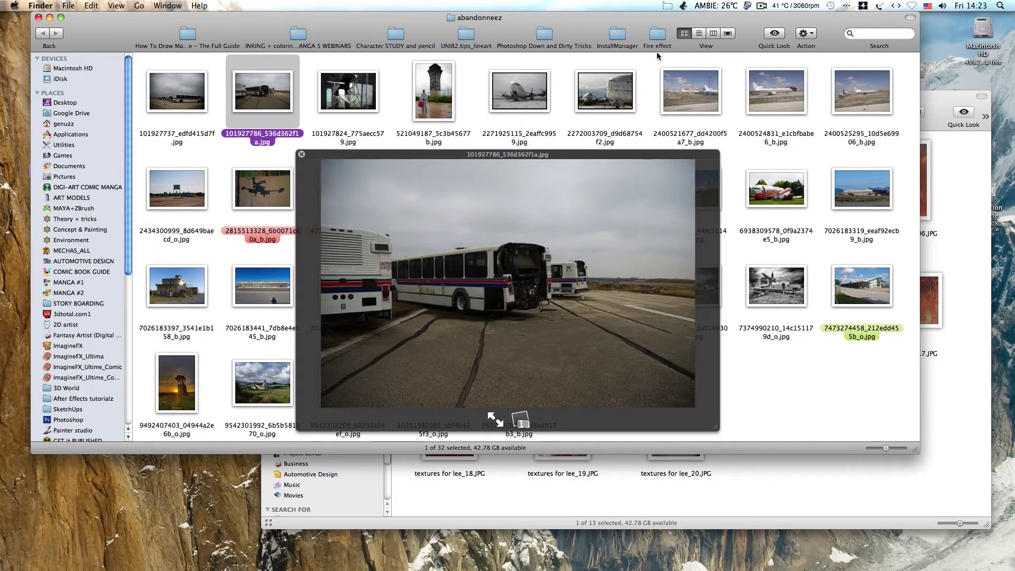
key("space")
left_click(355, 285)
key("space")
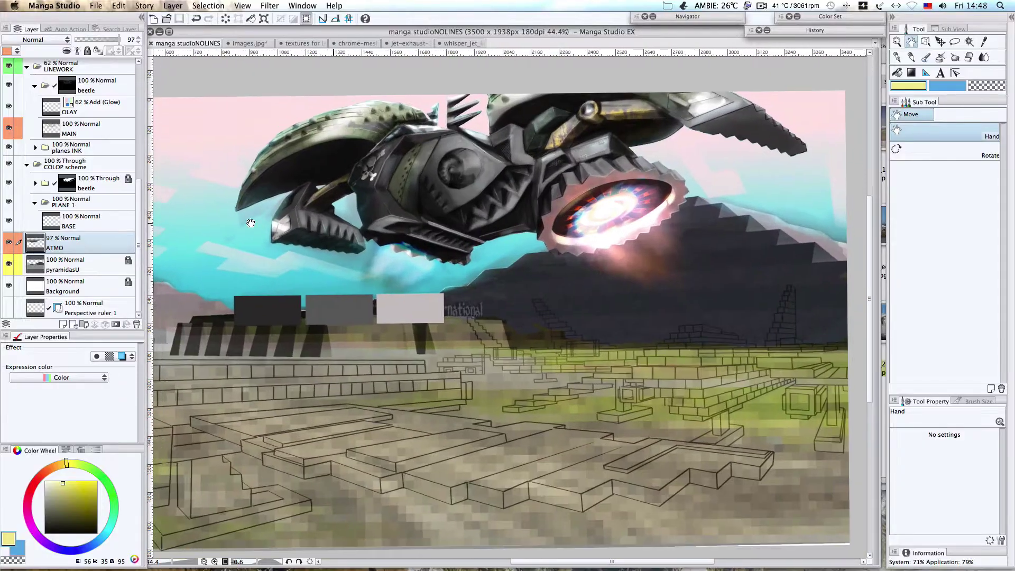
left_click_drag(425, 240, 434, 218)
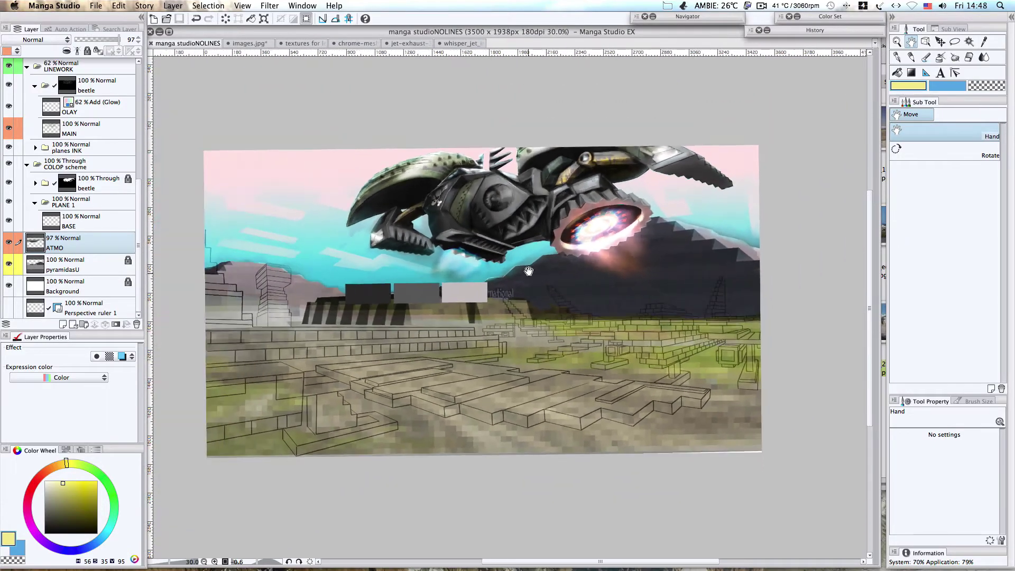
left_click(762, 5)
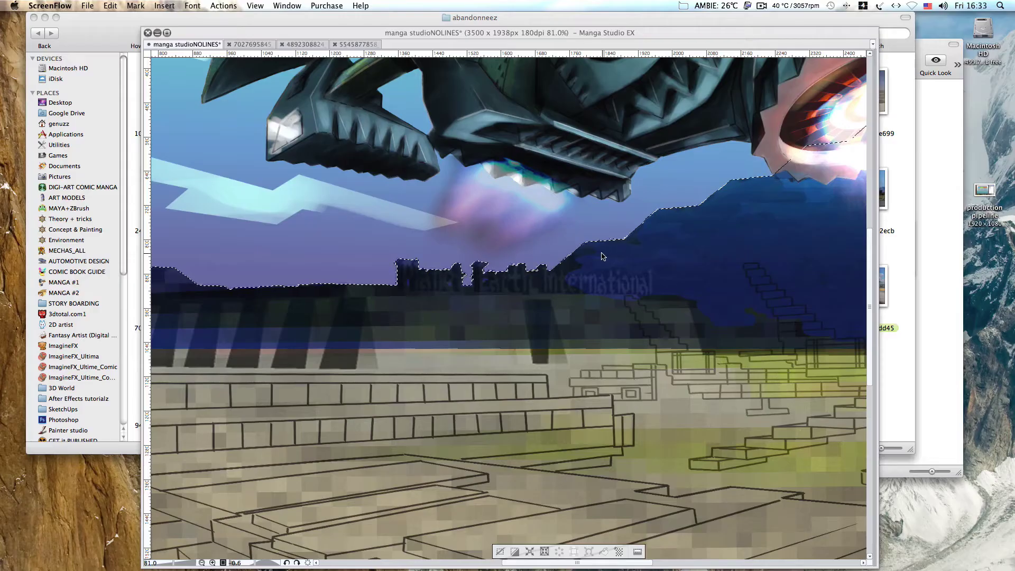
- Switch to Manga Studio, select the ATMO layer and set its opacity to 63%
scroll(603, 257, "down", 3)
key("super+Tab")
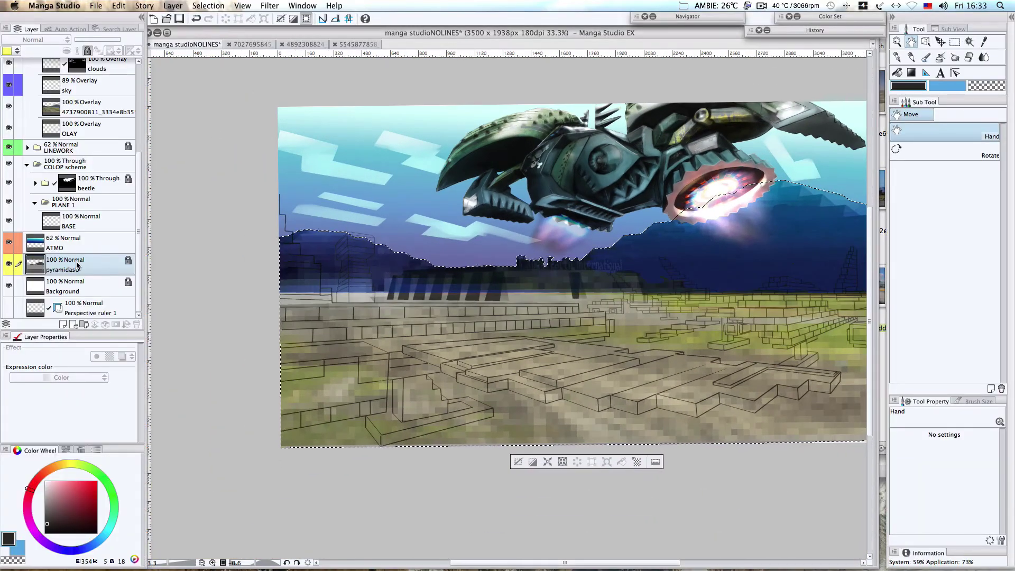
left_click(63, 243)
left_click_drag(104, 40, 107, 42)
scroll(566, 277, "up", 2)
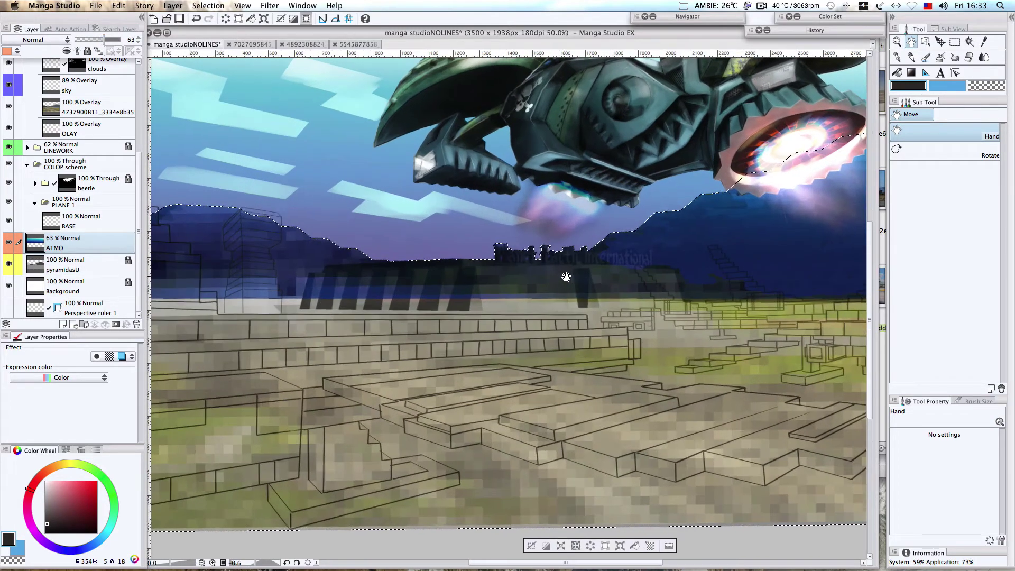
scroll(689, 279, "up", 3)
scroll(504, 254, "down", 3)
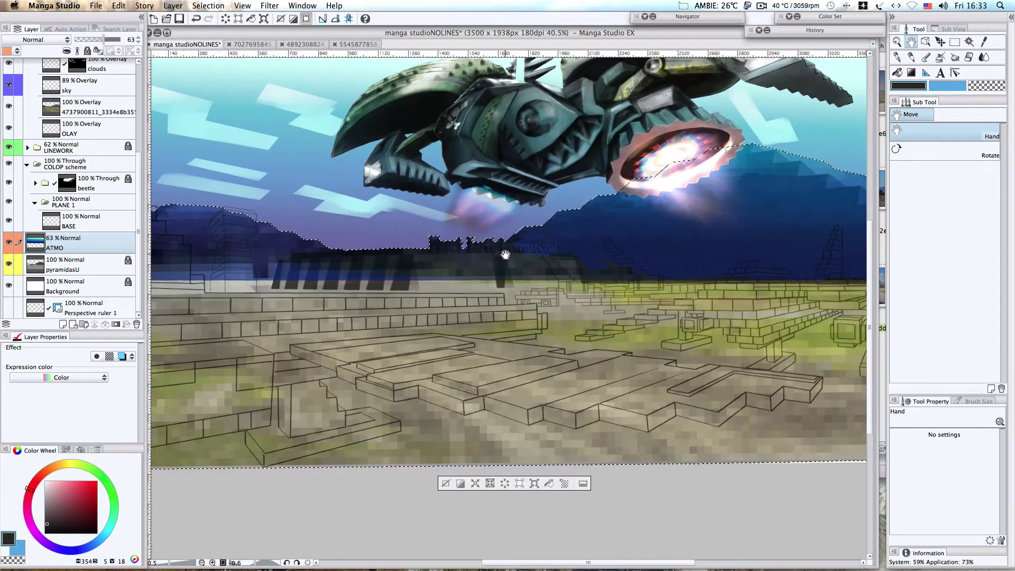
scroll(505, 255, "up", 2)
scroll(324, 275, "down", 3)
scroll(80, 249, "up", 1)
left_click(79, 123)
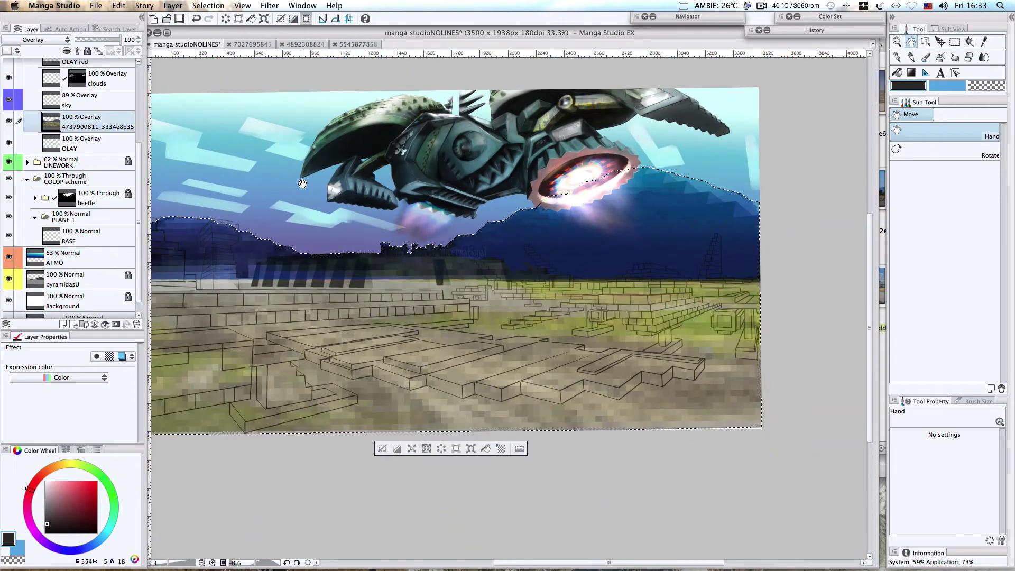
left_click(208, 6)
left_click(211, 48)
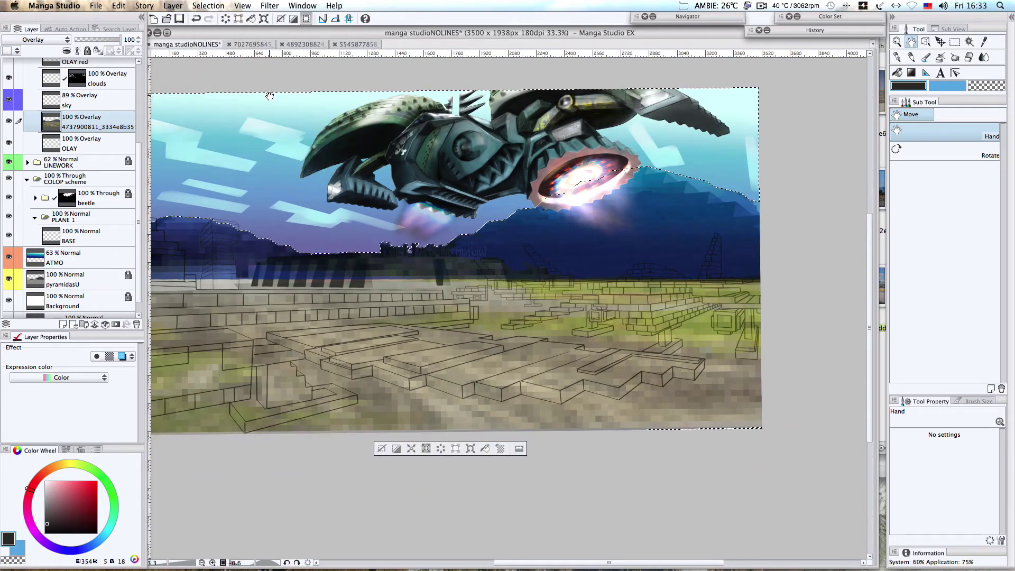
scroll(423, 277, "up", 2)
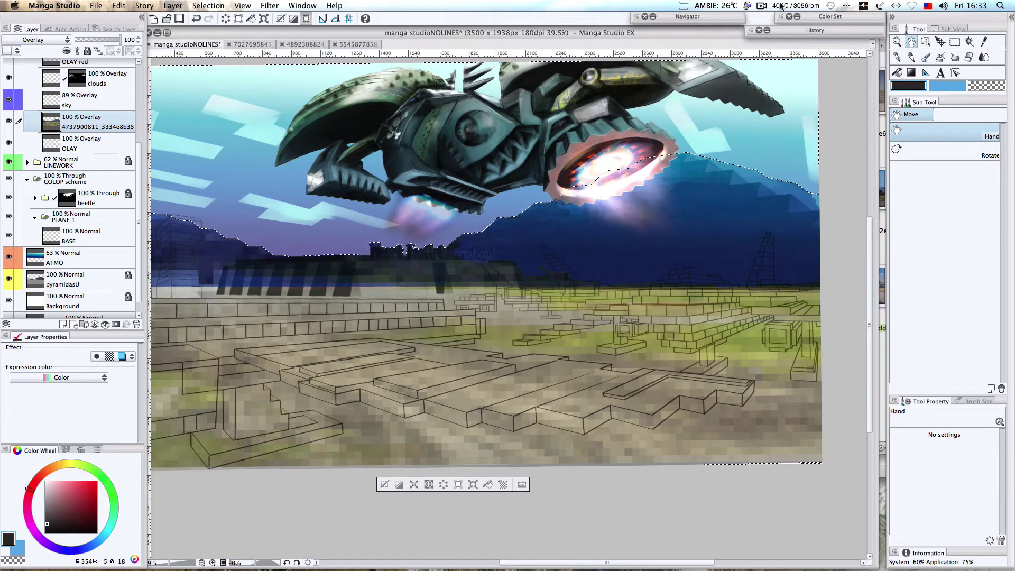
- Paint over the sign and building with the Selection pen at size 40, clear that area from the photo overlay layer, and deselect
left_click(863, 5)
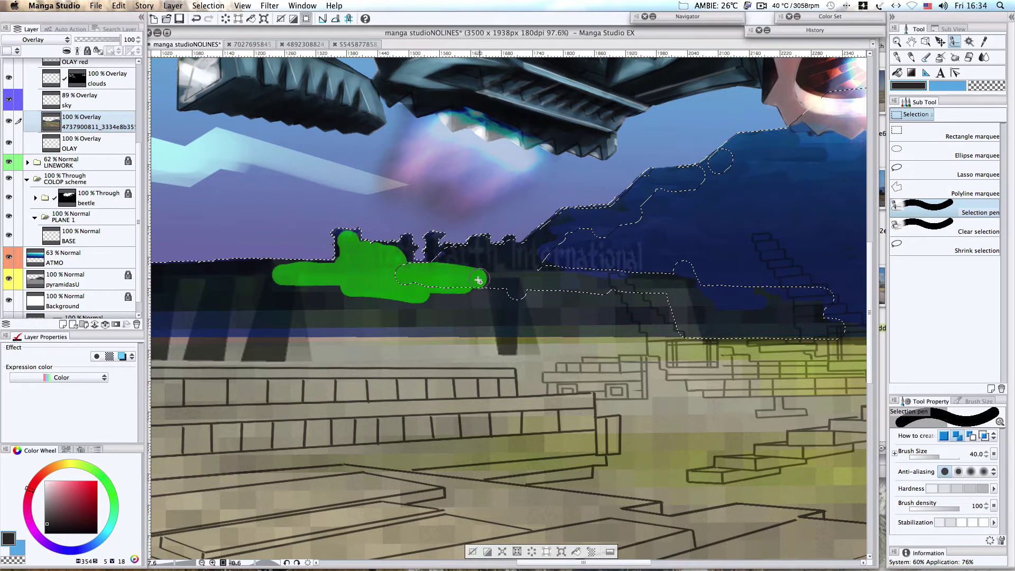
left_click_drag(525, 244, 526, 245)
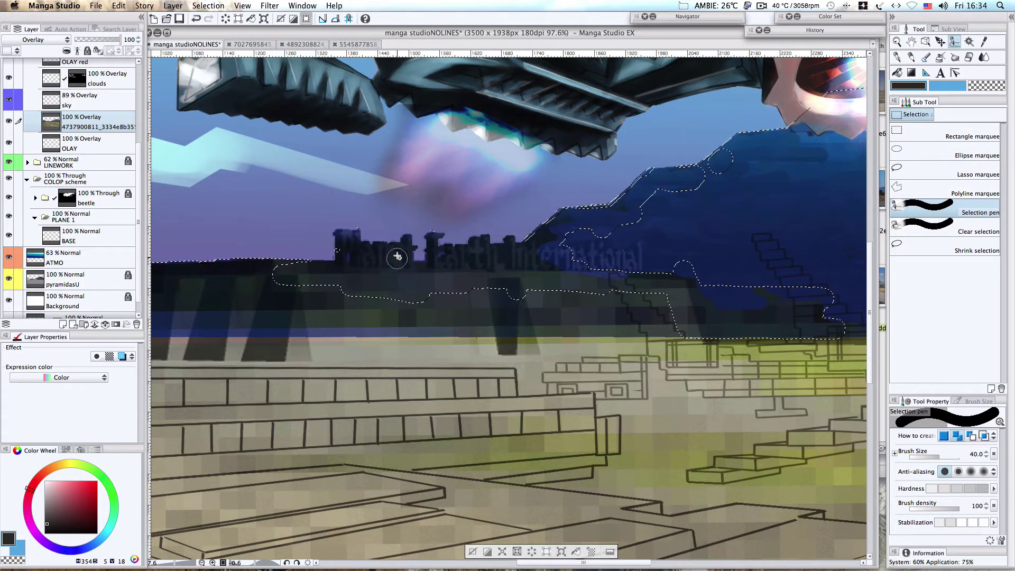
left_click(208, 6)
left_click(211, 48)
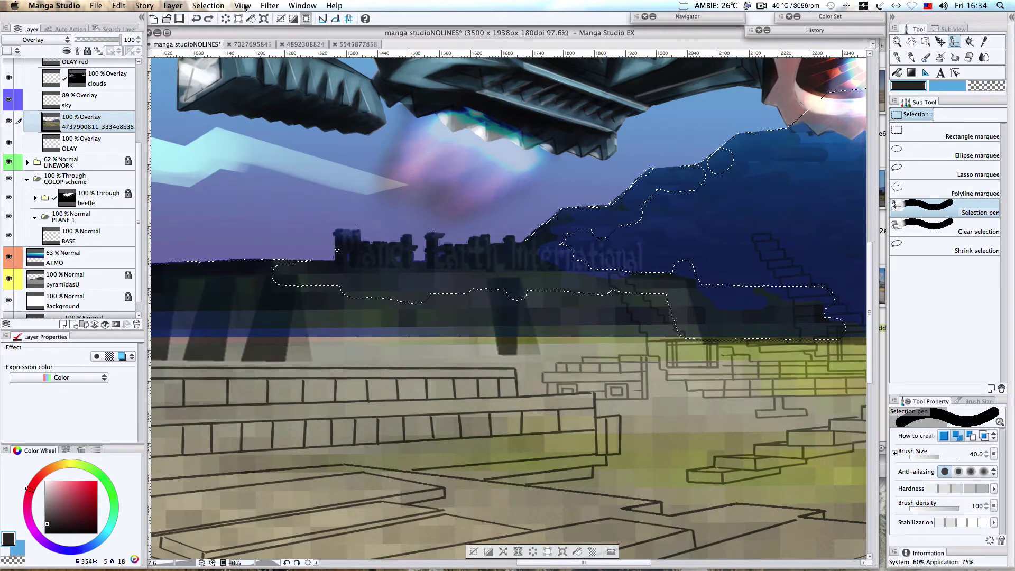
key("Delete")
key("super+d")
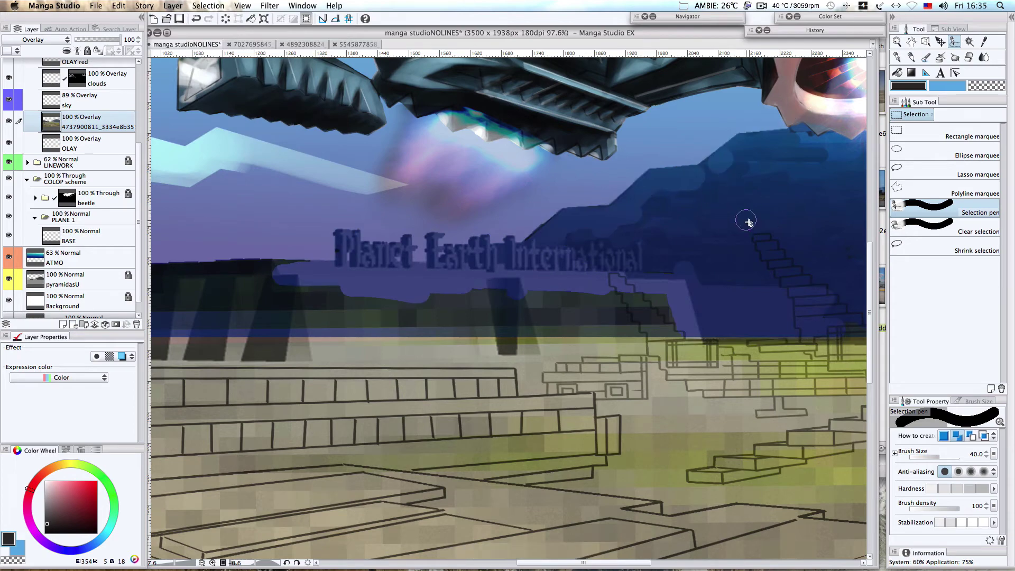
- Undo the deselection and the clearing of the photo overlay layer around the sign and building
scroll(729, 227, "down", 7)
scroll(711, 280, "up", 3)
key("super+z")
key("super+z")
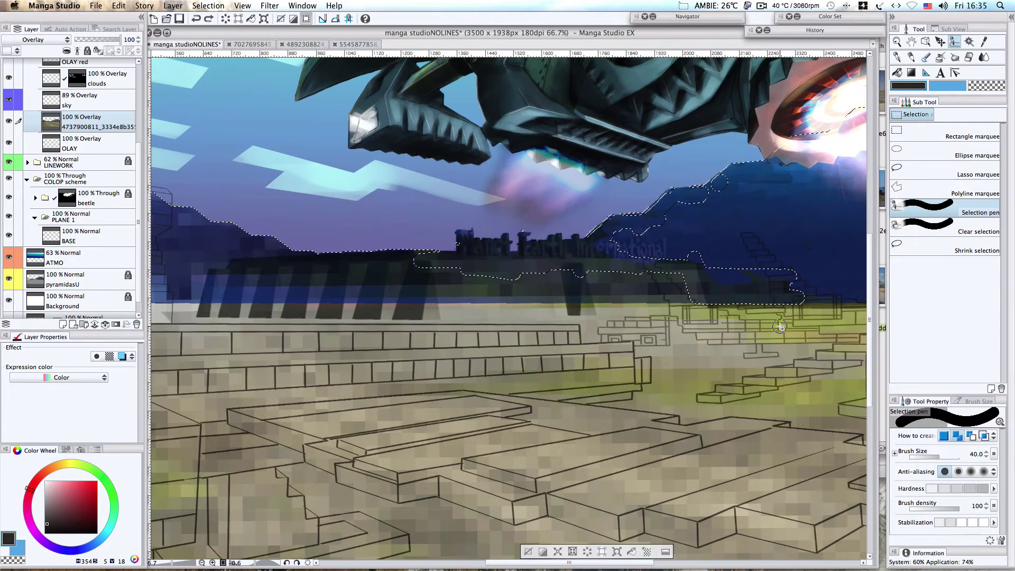
scroll(757, 312, "up", 3)
scroll(715, 316, "up", 1)
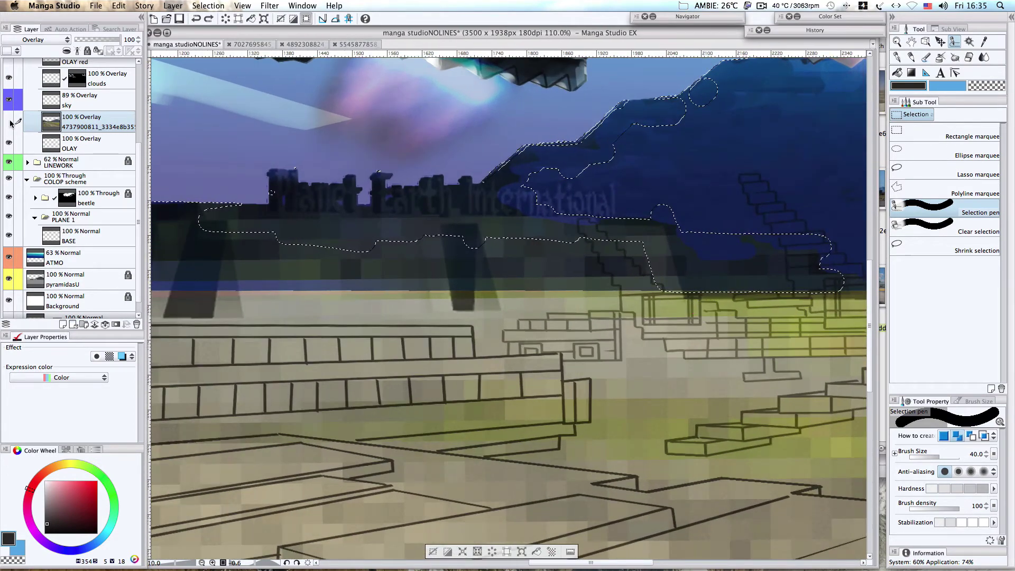
- Deselect and erase the photo overlay from the sign, building and pillared facade with the Softer eraser at size 120
key("ctrl+d")
scroll(746, 343, "down", 1)
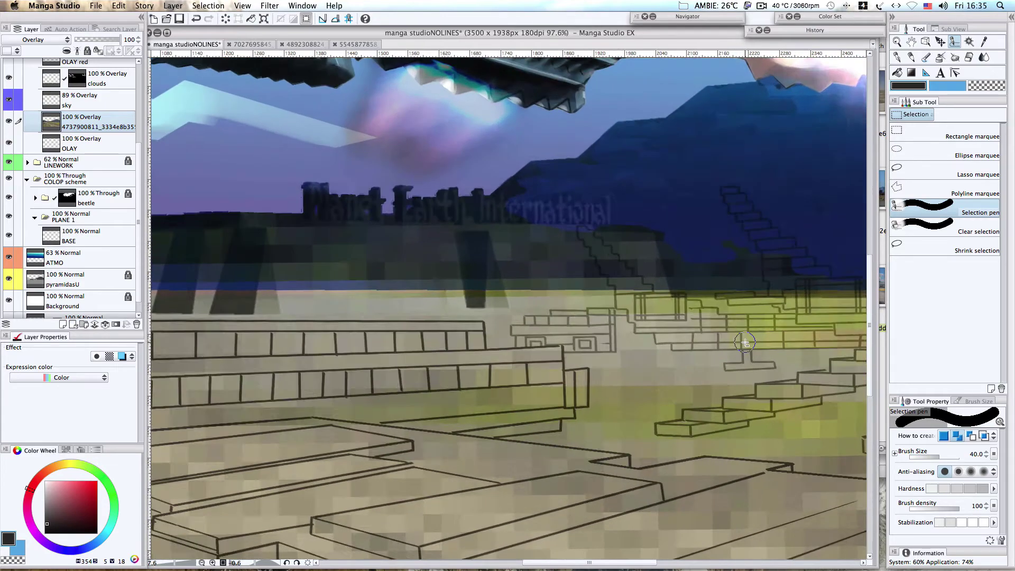
key("e")
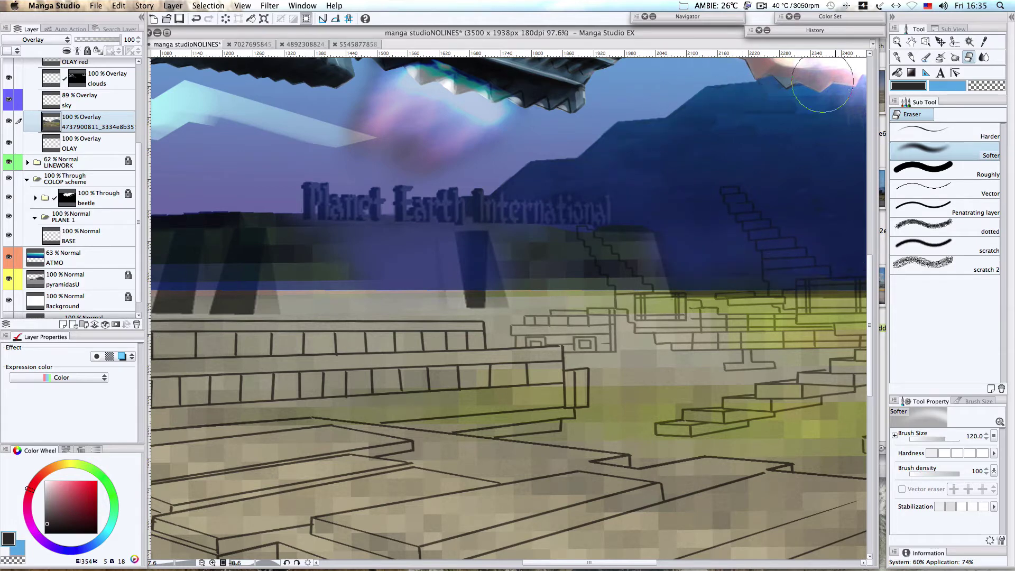
mouse_move(614, 254)
left_mouse_down()
mouse_move(646, 256)
mouse_move(493, 244)
mouse_move(633, 236)
left_mouse_up()
mouse_move(349, 238)
left_mouse_down()
mouse_move(270, 276)
mouse_move(238, 239)
left_mouse_up()
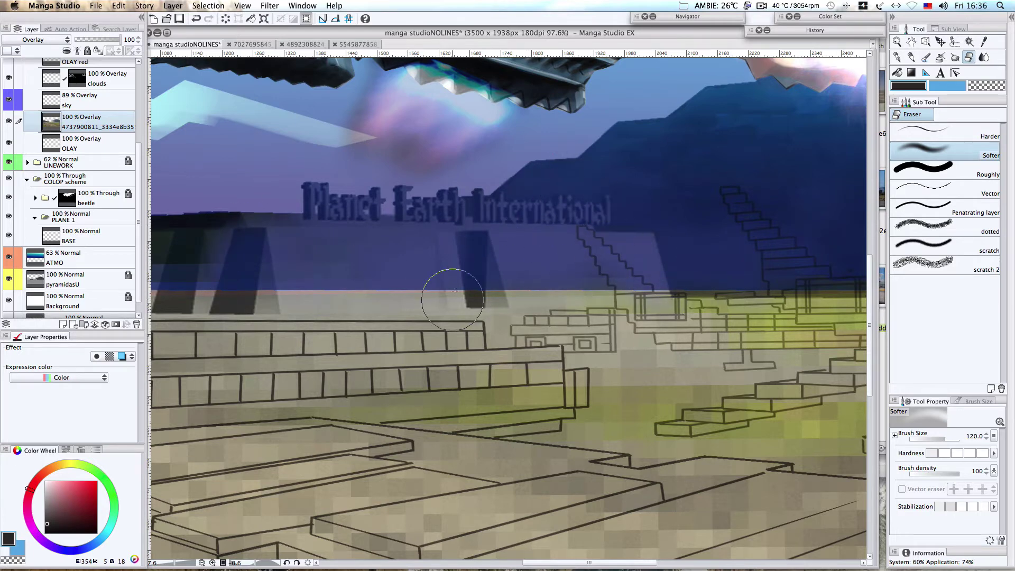
scroll(442, 290, "left", 10)
mouse_move(518, 277)
left_mouse_down()
mouse_move(416, 268)
mouse_move(318, 280)
left_mouse_up()
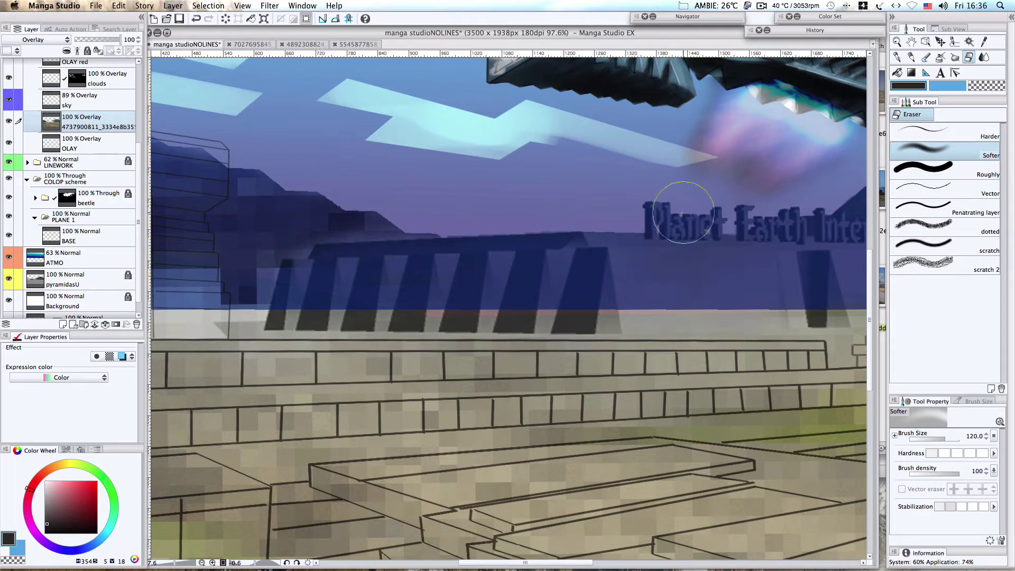
- Erase the photo overlay along the building bases and horizon with the Softer eraser, and select the ATMO layer
scroll(565, 227, "down", 3)
scroll(445, 243, "up", 1)
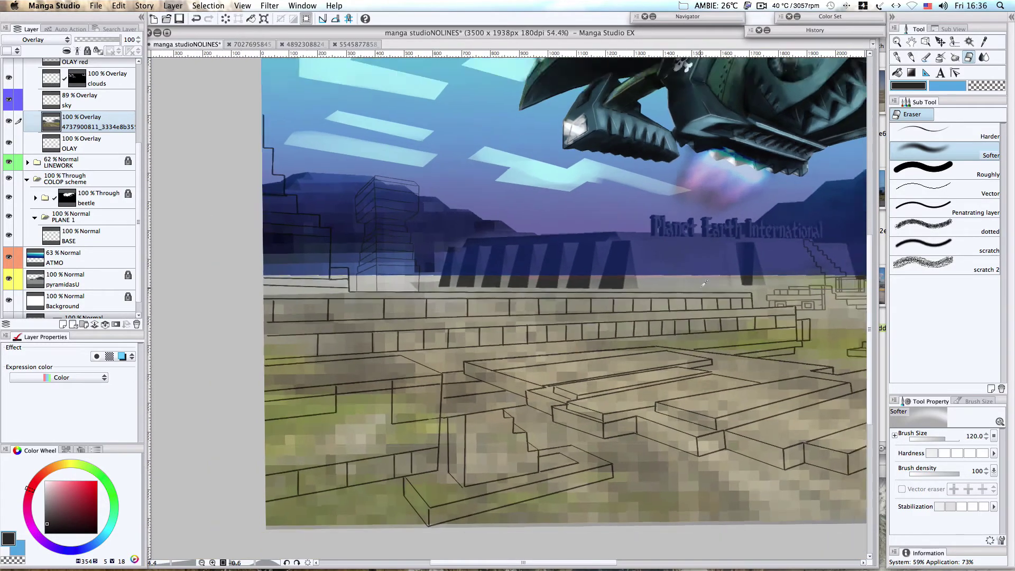
scroll(661, 276, "down", 2)
scroll(674, 278, "up", 3)
left_click_drag(672, 274, 211, 259)
mouse_move(735, 265)
left_mouse_down()
mouse_move(358, 265)
mouse_move(682, 262)
left_mouse_up()
left_click_drag(373, 269, 740, 269)
mouse_move(217, 277)
left_mouse_down()
mouse_move(517, 297)
mouse_move(423, 272)
left_mouse_up()
scroll(80, 279, "down", 1)
left_click(69, 242)
scroll(453, 311, "down", 2)
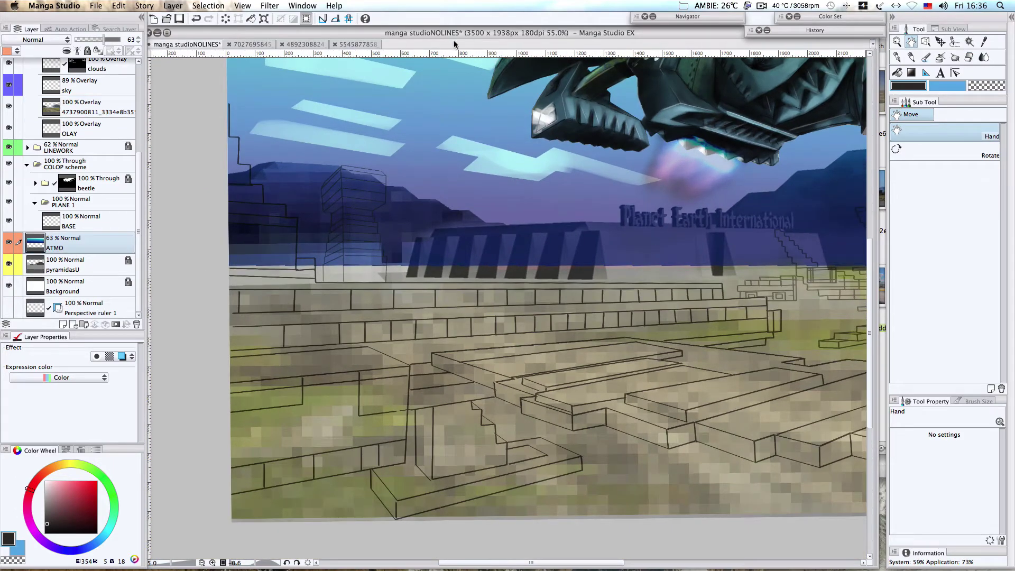
- Stretch the ATMO layer's lower edge down to the horizon line behind the stone walls with a free transform
left_click(118, 6)
mouse_move(180, 178)
left_click(297, 209)
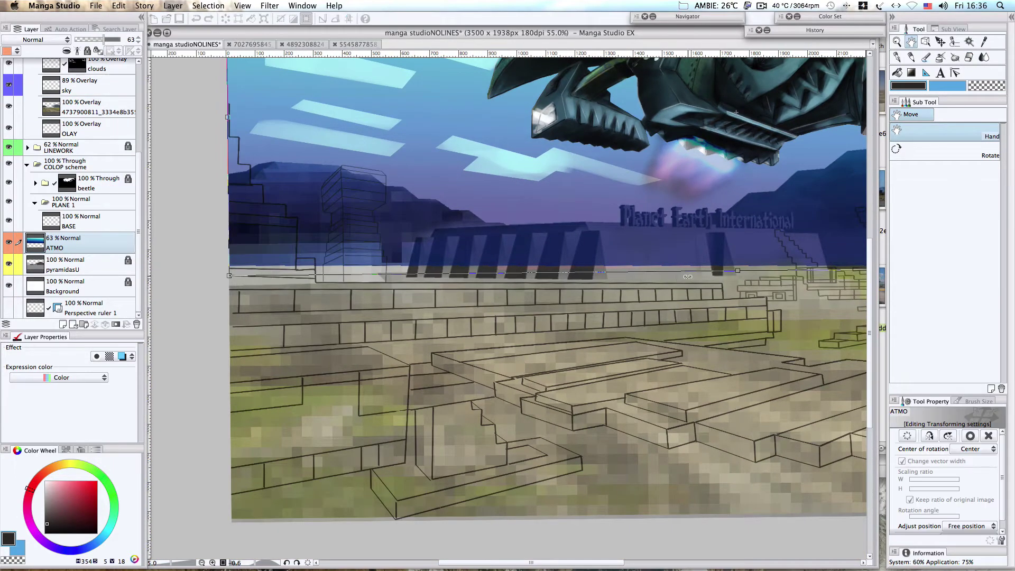
left_click_drag(739, 272, 739, 283)
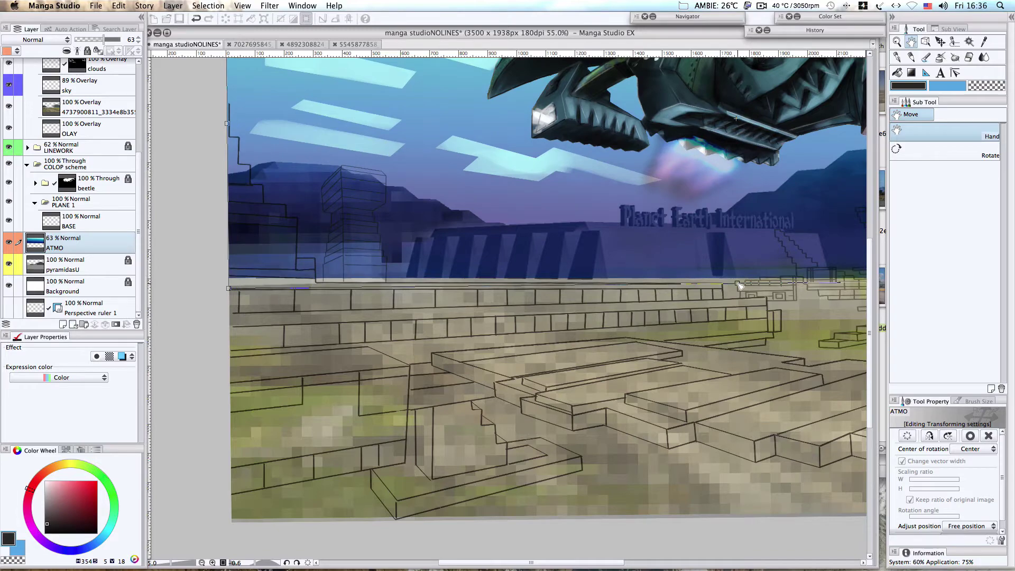
scroll(613, 308, "down", 1)
scroll(612, 308, "down", 2)
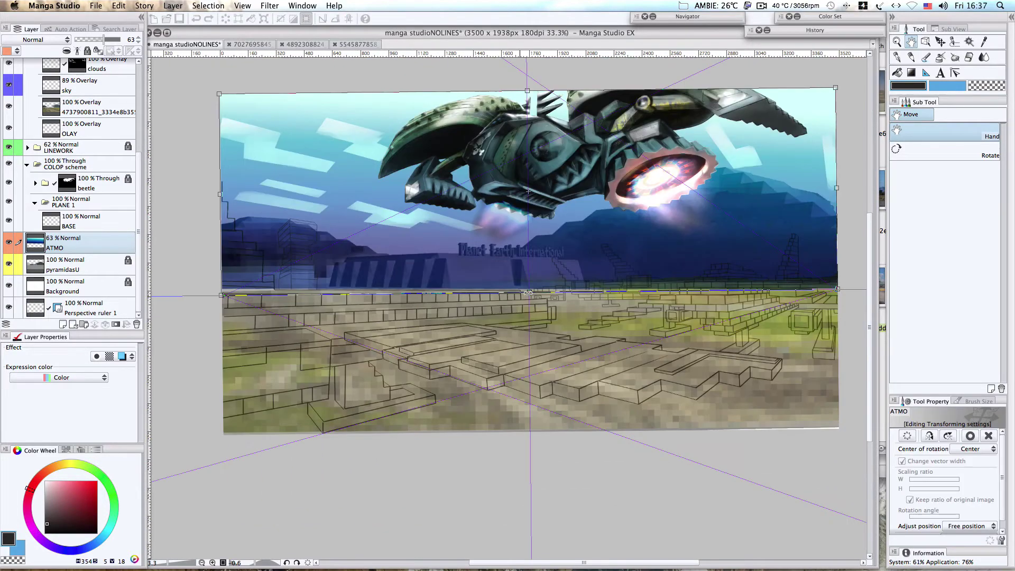
key("h")
left_click(479, 227)
- Free-transform the ATMO layer again to pull its lower edge slightly past the horizon, and keep that layer selected
left_click(119, 5)
mouse_move(211, 176)
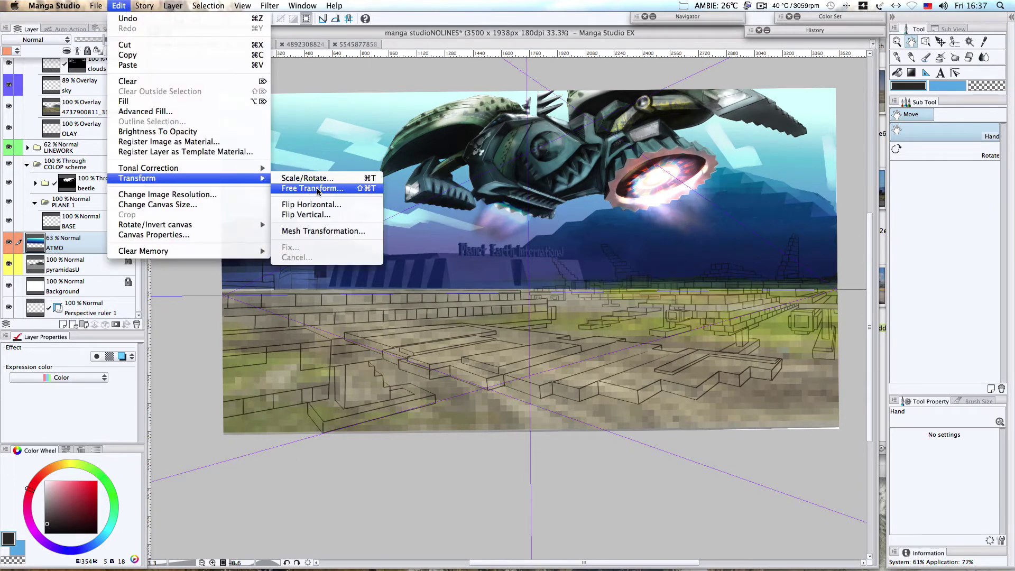
left_click(386, 190)
left_click_drag(532, 295, 529, 301)
key("Return")
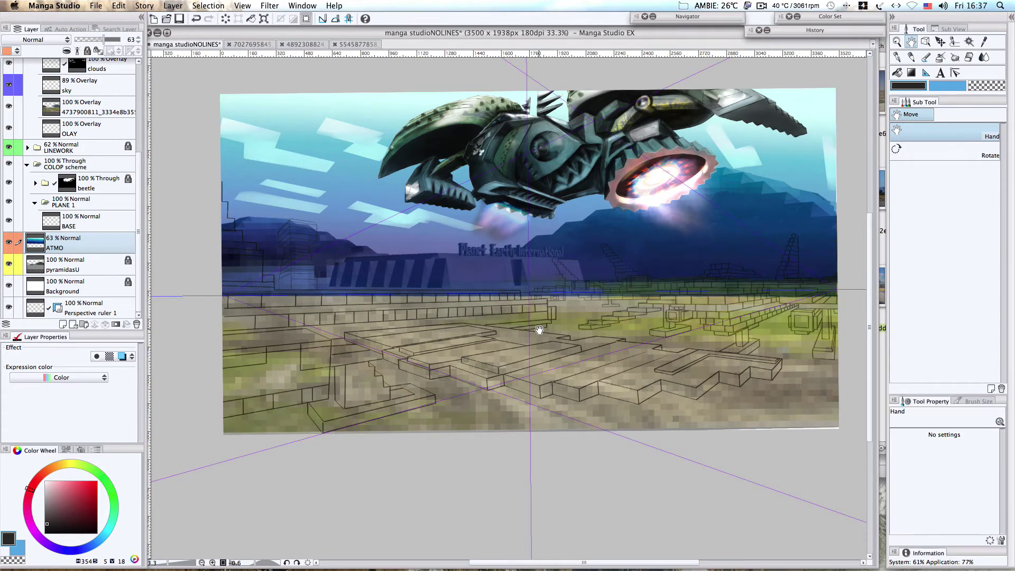
scroll(458, 303, "up", 1)
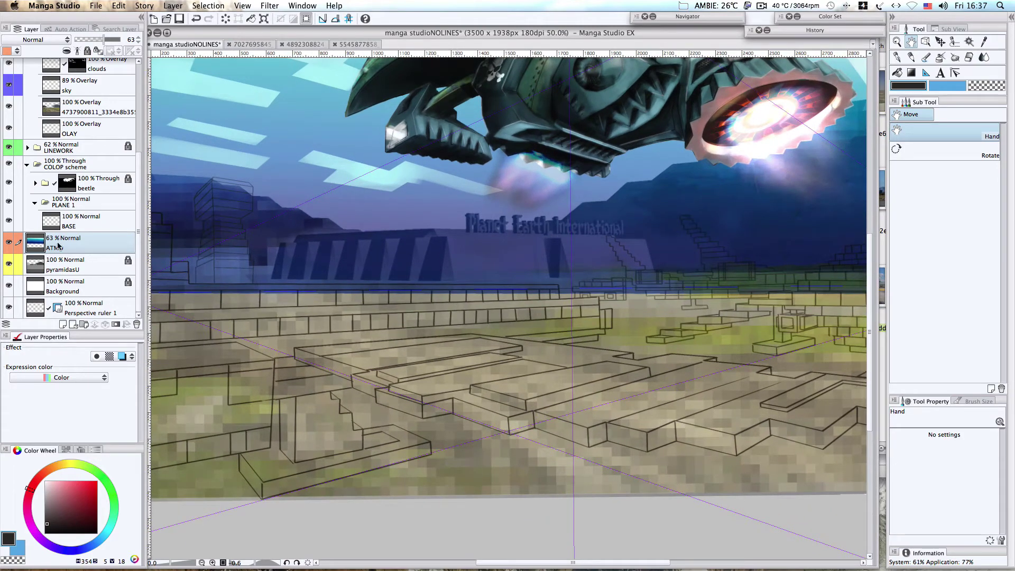
left_click(66, 86)
left_click(102, 238)
scroll(607, 233, "down", 1)
left_click_drag(764, 319, 587, 317)
left_click(762, 5)
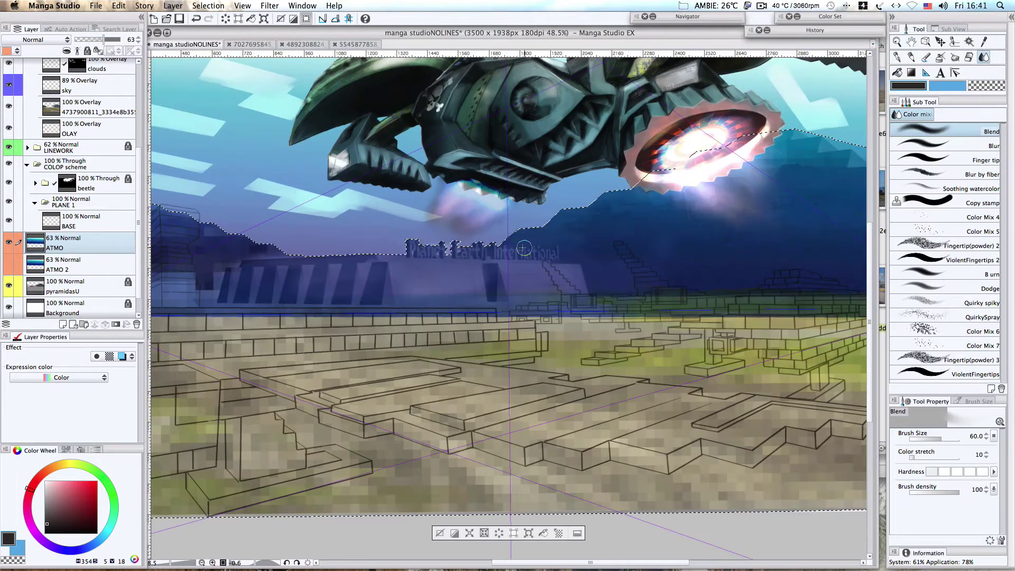
scroll(451, 297, "down", 2)
scroll(470, 296, "up", 3)
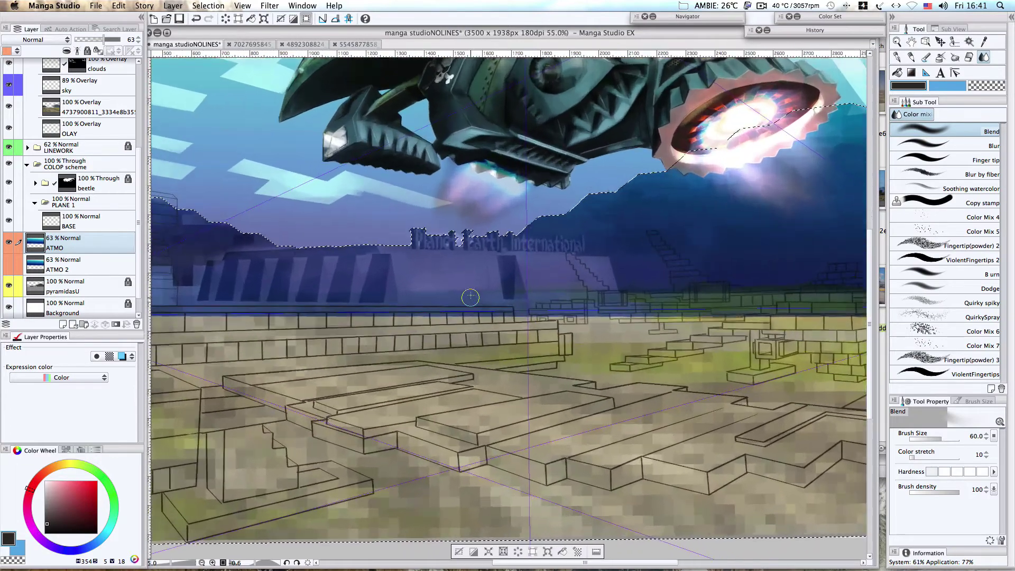
- Select the photo overlay layer and switch to the Softer eraser at size 120 around the pillared building
left_click(97, 108)
key("e")
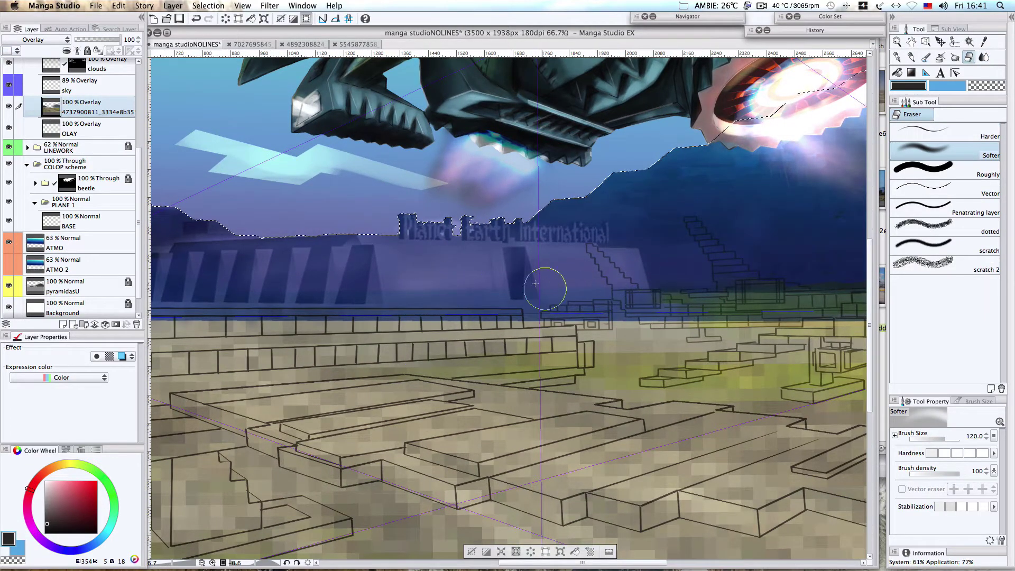
scroll(484, 316, "down", 2)
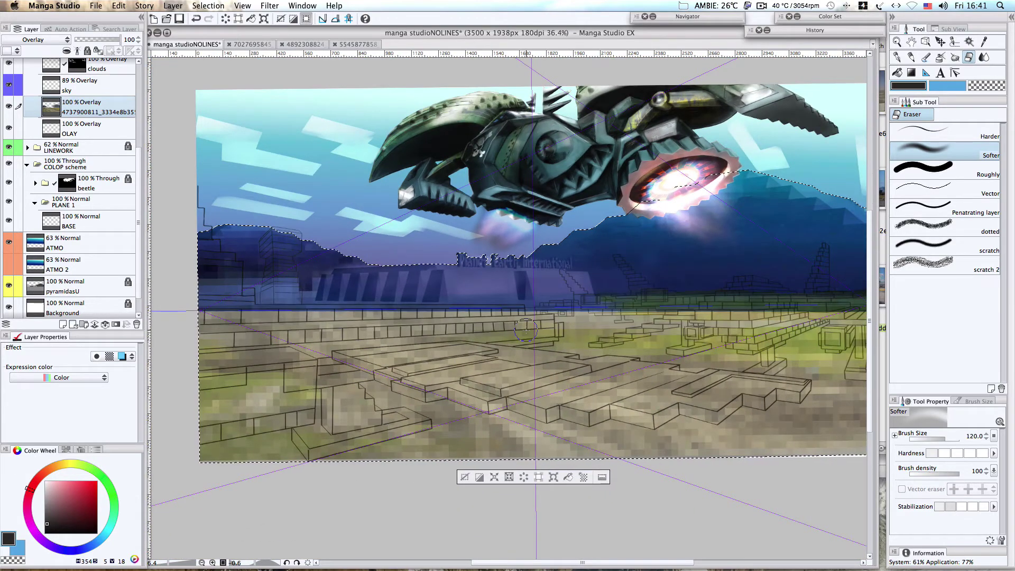
scroll(432, 325, "up", 1)
scroll(433, 326, "down", 1)
- Hide the ATMO and photo overlay layers, and clear the OLAY red overlay from the sign and pillared building
left_click(8, 242)
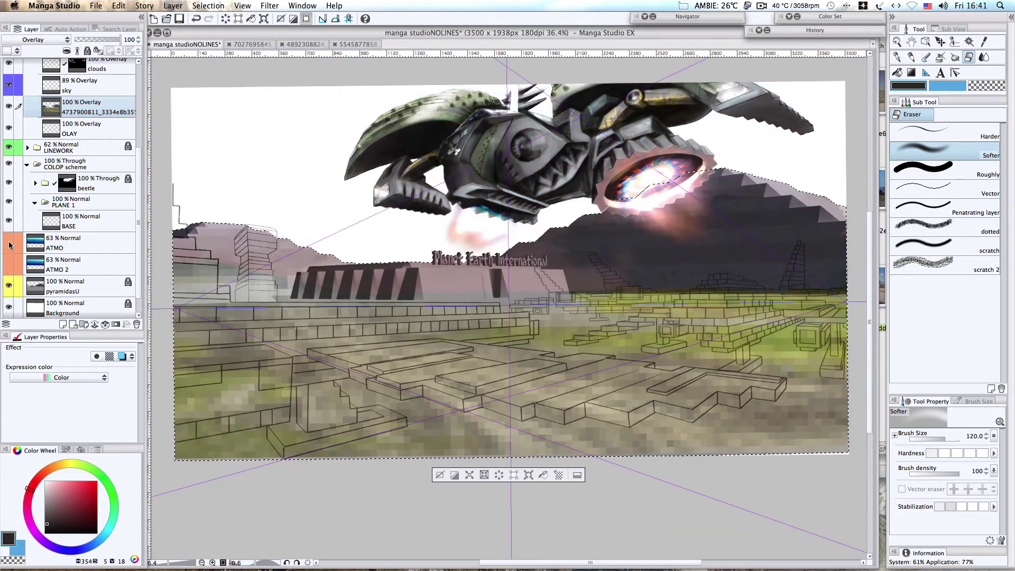
scroll(502, 324, "up", 3)
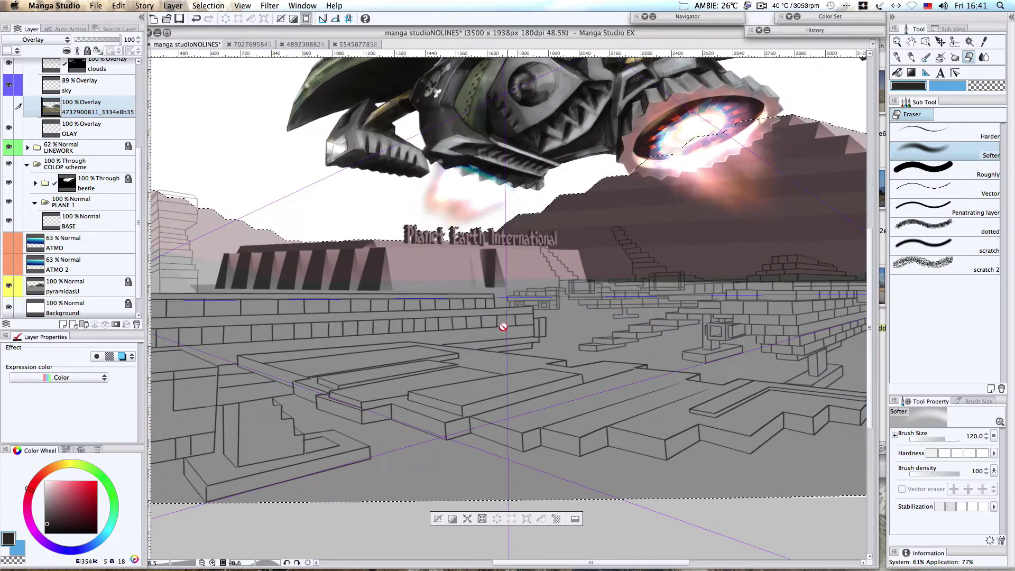
scroll(578, 335, "down", 3)
left_click(761, 6)
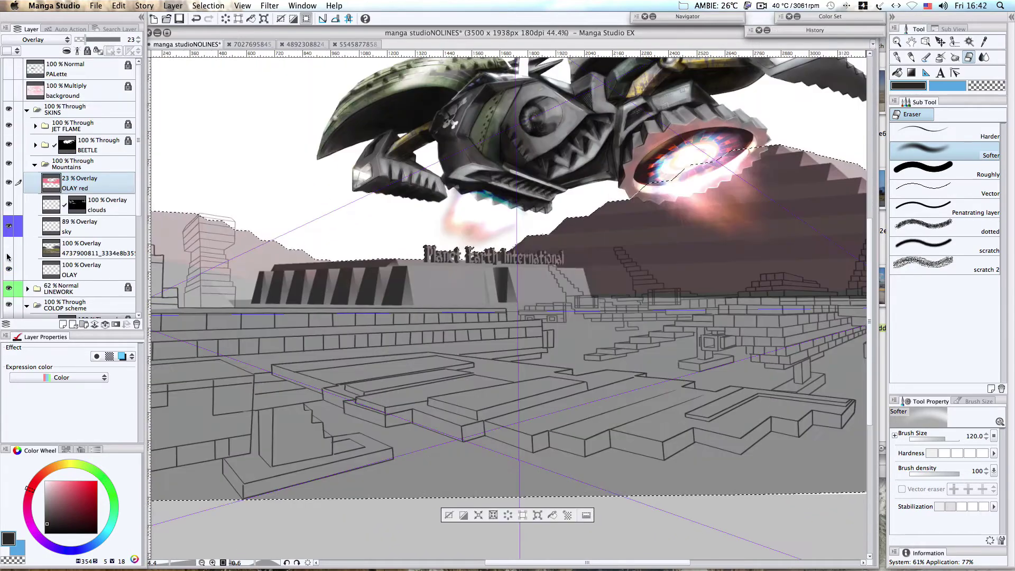
- Show the photo overlay and ATMO layers again, and select the ATMO layer
left_click(8, 255)
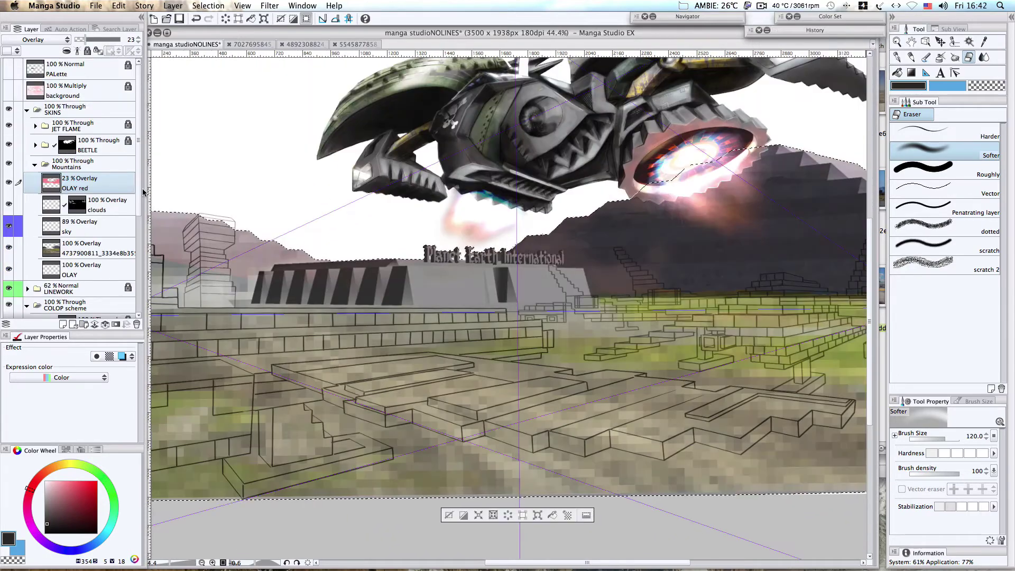
left_click_drag(139, 189, 138, 275)
left_click(8, 237)
left_click(79, 238)
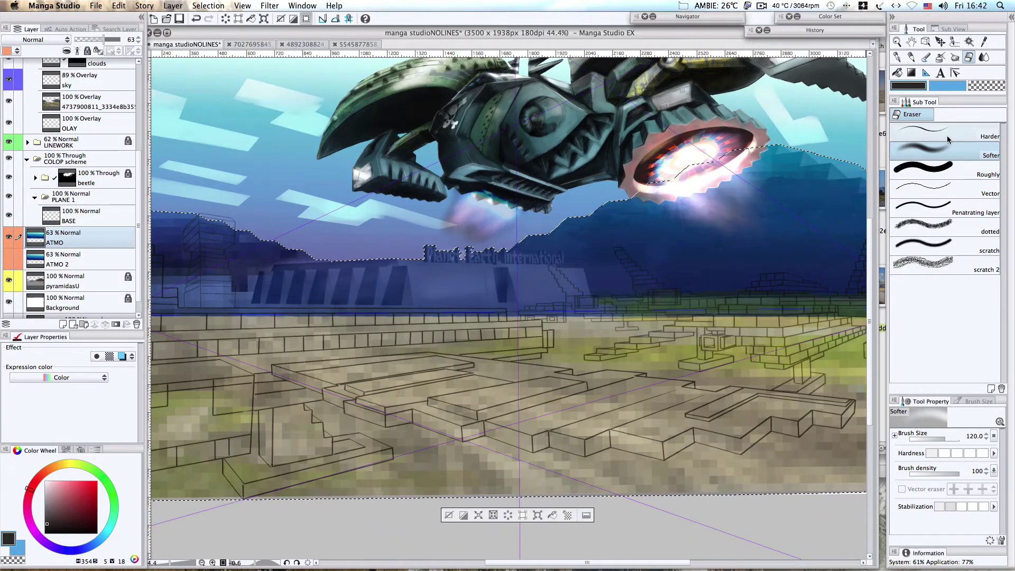
- Soften the ATMO color over the building's pillared facade with the Blend tool at size 60
left_click(951, 133)
left_click(952, 151)
left_click(984, 57)
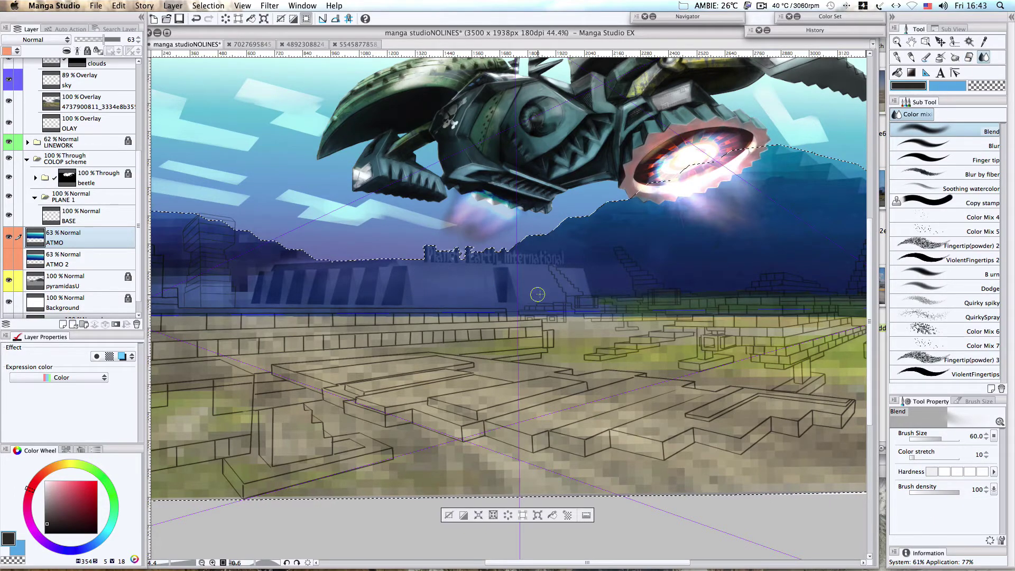
scroll(538, 238, "down", 3)
scroll(627, 256, "up", 1)
left_click(761, 6)
left_click(776, 39)
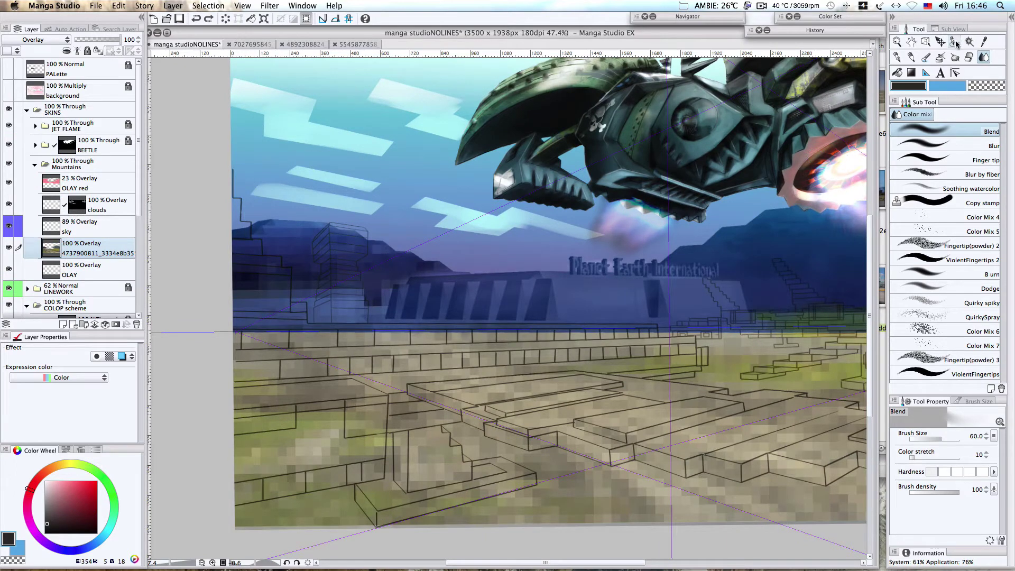
- Select the mountain and watchtower area beside the pillared building with the Selection pen at size 40
left_click(955, 42)
left_click_drag(261, 225, 312, 227)
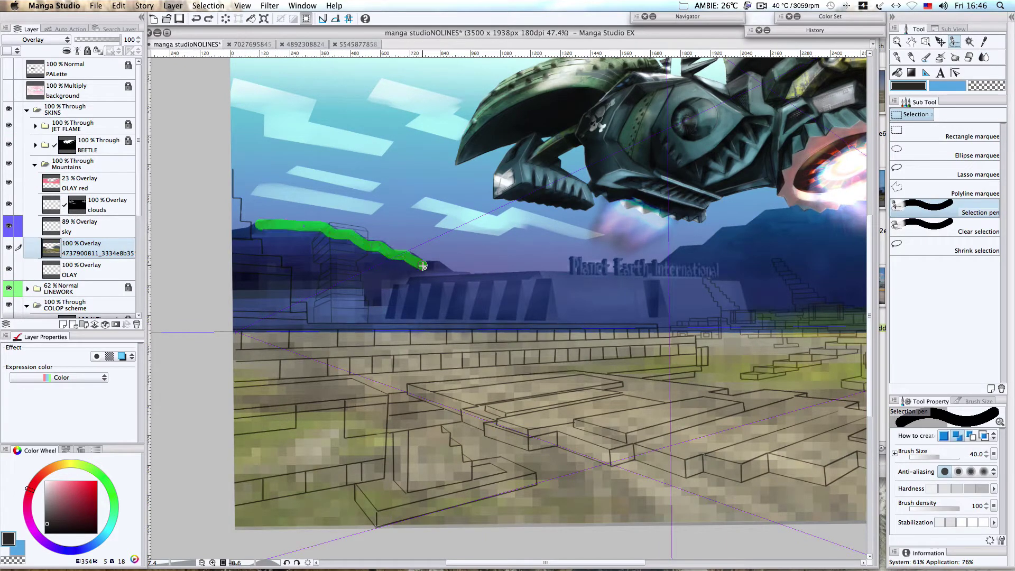
mouse_move(456, 308)
left_mouse_down()
mouse_move(241, 305)
mouse_move(255, 230)
left_mouse_up()
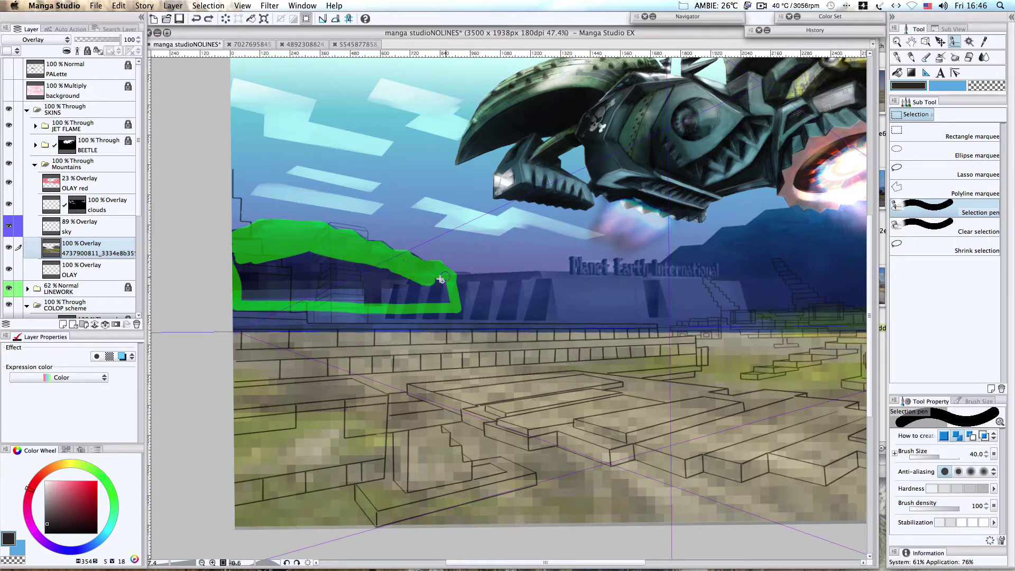
left_click_drag(285, 270, 248, 270)
mouse_move(245, 277)
left_mouse_down()
mouse_move(336, 291)
mouse_move(245, 297)
mouse_move(409, 304)
left_mouse_up()
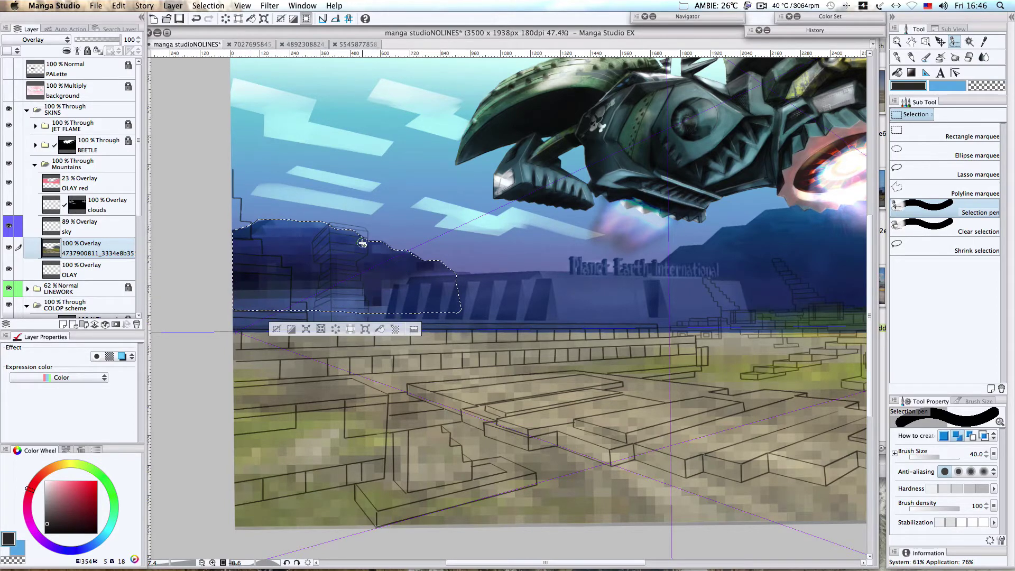
- Refine the selection edge along the mountain ridge with the Selection pen
scroll(362, 243, "up", 2)
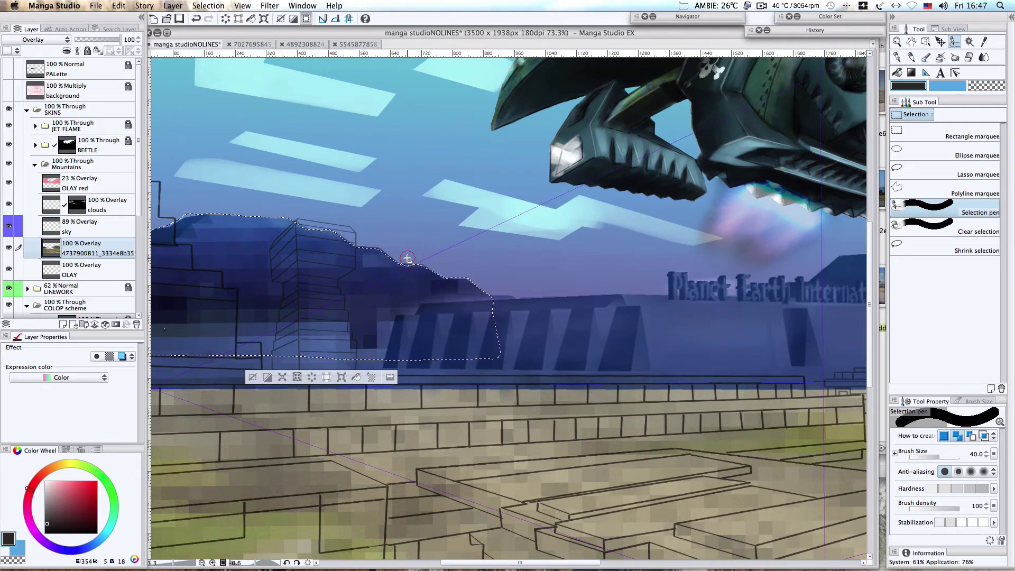
left_click_drag(418, 274, 424, 275)
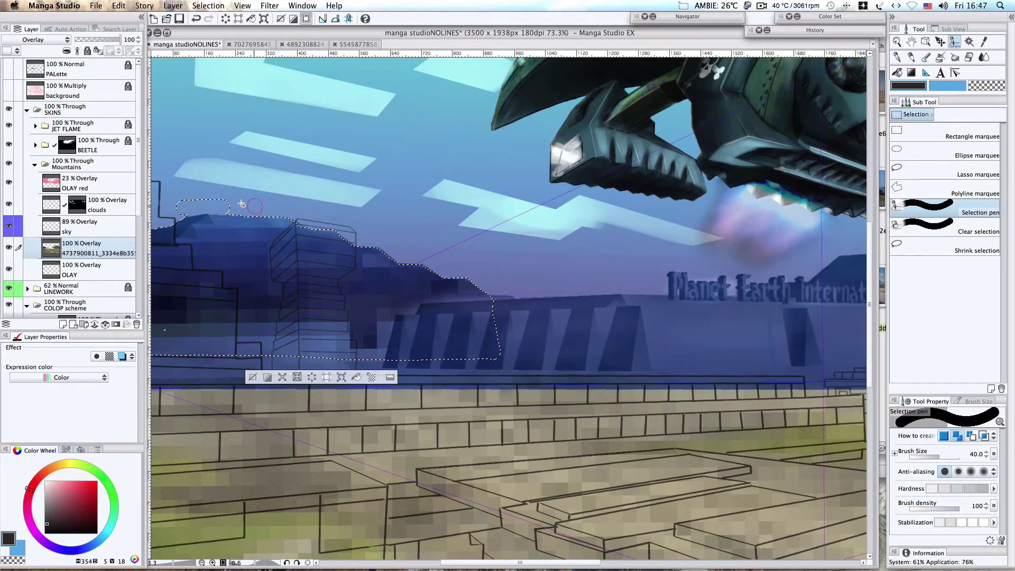
mouse_move(182, 207)
left_mouse_down()
mouse_move(247, 210)
mouse_move(165, 220)
mouse_move(198, 222)
left_mouse_up()
key("space")
left_click_drag(349, 317, 515, 332)
left_click(926, 73)
key("m")
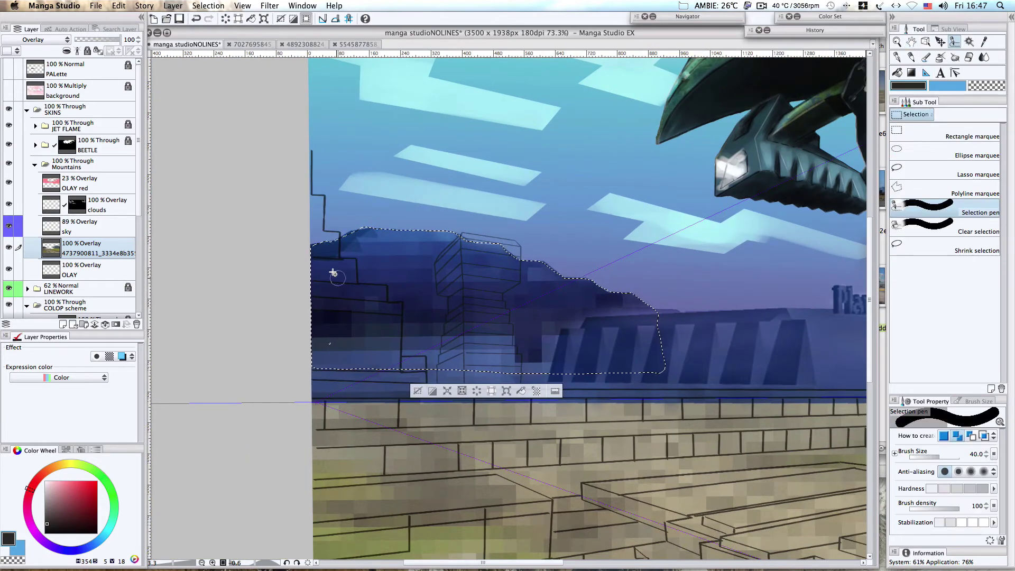
- Shift the selected mountain area of the photo overlay toward teal with a Hue/Saturation/Luminosity correction, and deselect
left_click(144, 6)
mouse_move(119, 6)
mouse_move(207, 180)
left_click(338, 178)
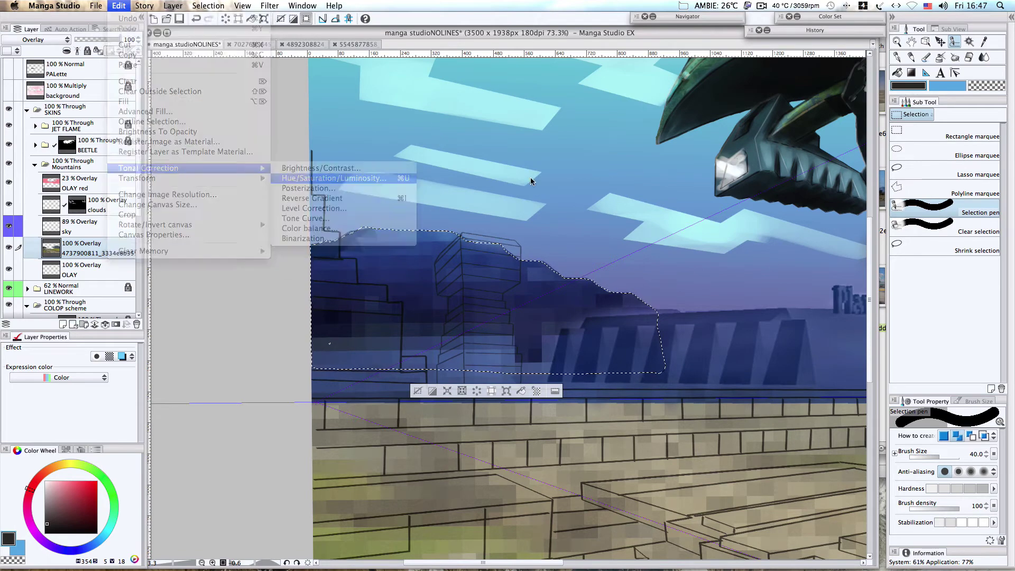
left_click(652, 107)
left_click_drag(667, 139, 681, 166)
left_click(796, 91)
key("super+d")
scroll(645, 263, "down", 2)
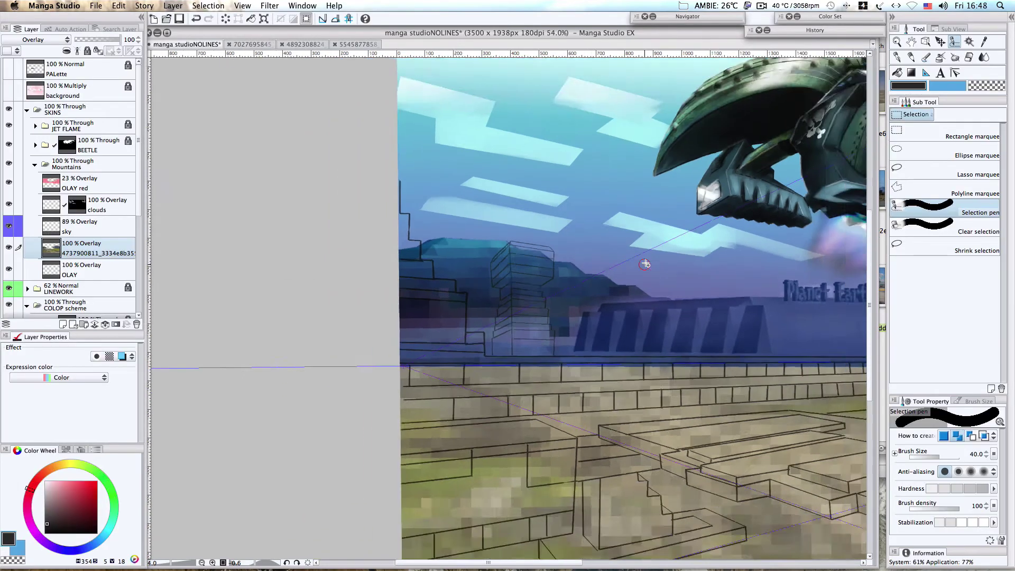
key("space")
left_click_drag(674, 288, 476, 354)
scroll(476, 353, "up", 3)
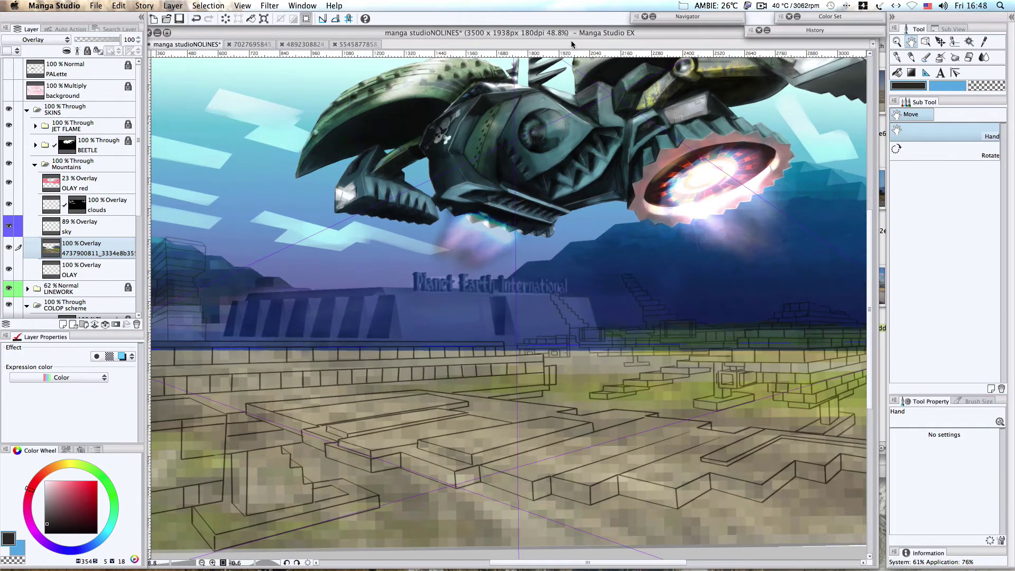
left_click(762, 5)
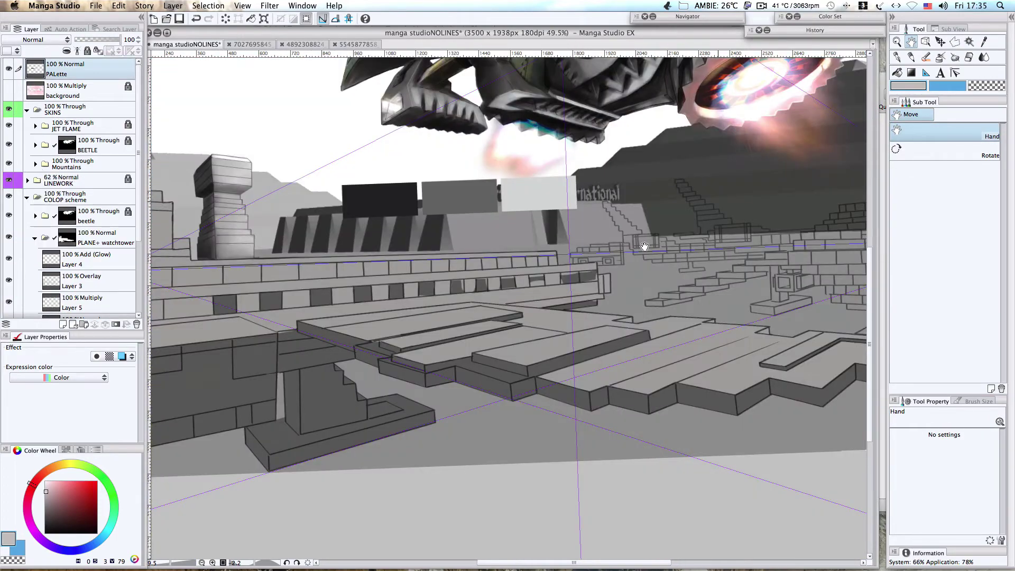
- Outline a dark block in the wall's lower row with the Polyline marquee, and select the Layer 3 overlay
scroll(644, 246, "up", 5)
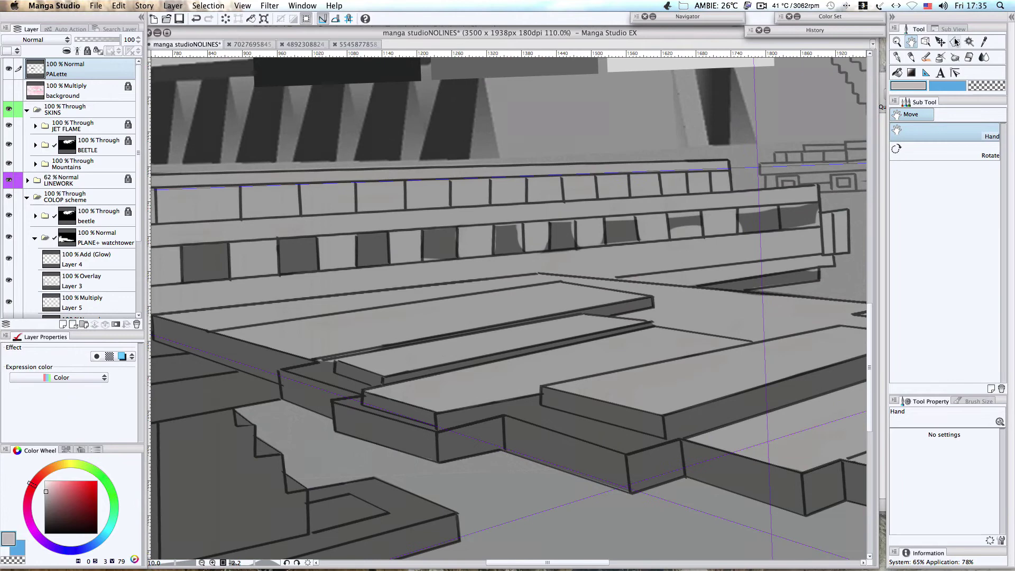
left_click(955, 41)
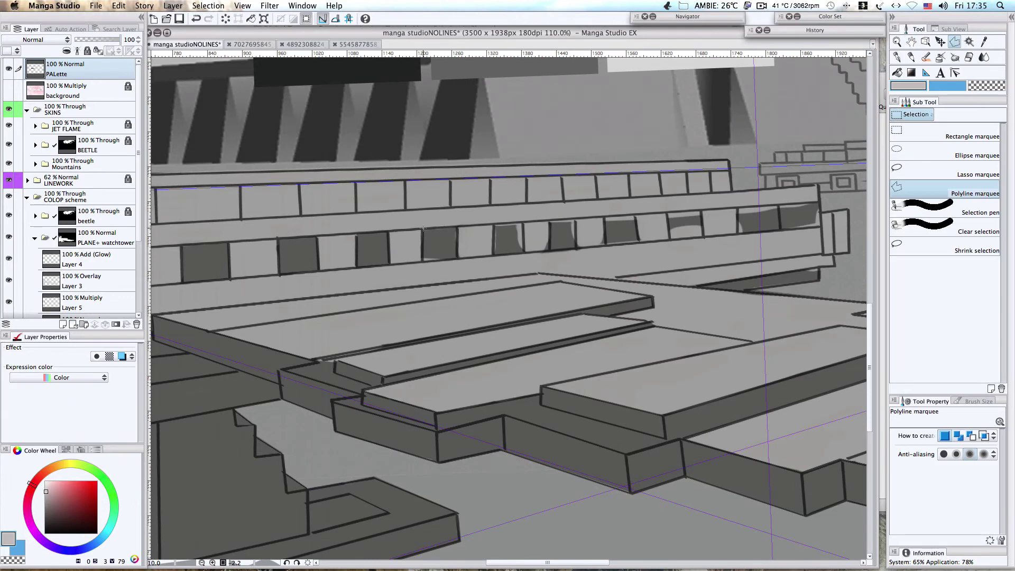
double_click(458, 259)
scroll(86, 269, "down", 5)
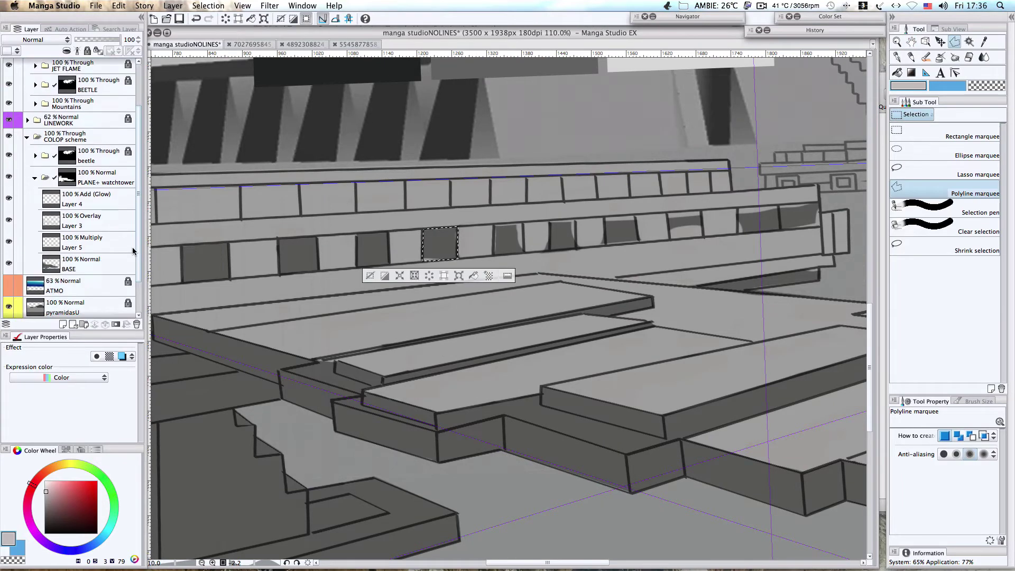
left_click(79, 178)
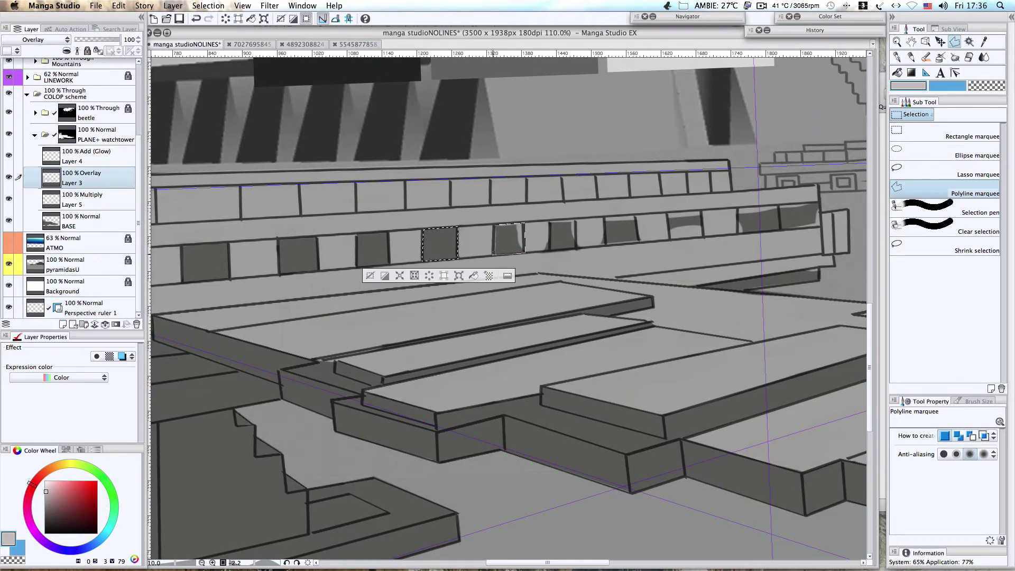
- Outline the neighbouring dark block in the row, clear Layer 3 inside it, and deselect
double_click(494, 255)
key("Delete")
key("super+d")
- Paint over the dark smudges around the third block with the Oil paint brush at size 20
scroll(606, 254, "up", 4)
key("b")
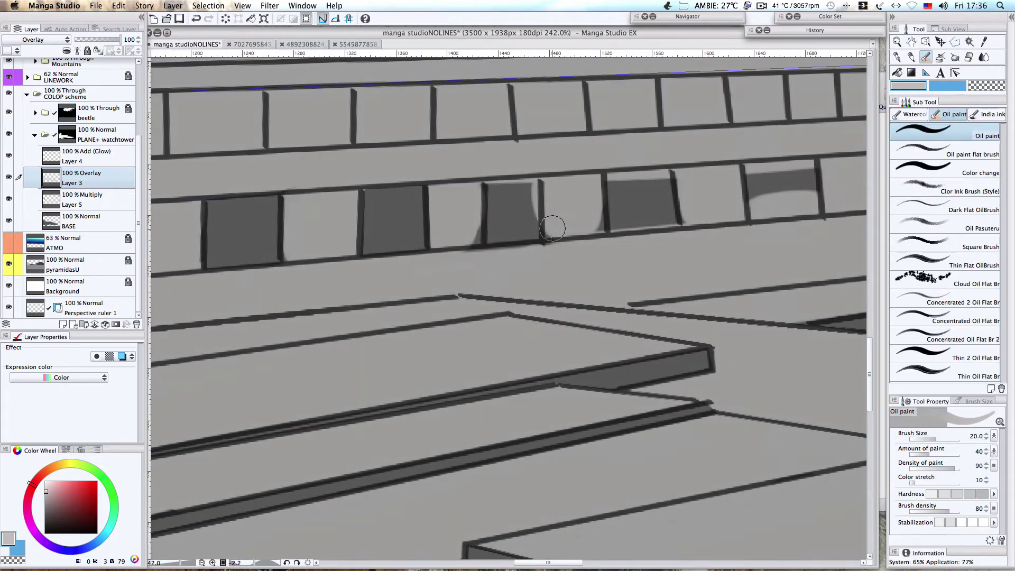
left_click_drag(469, 239, 548, 244)
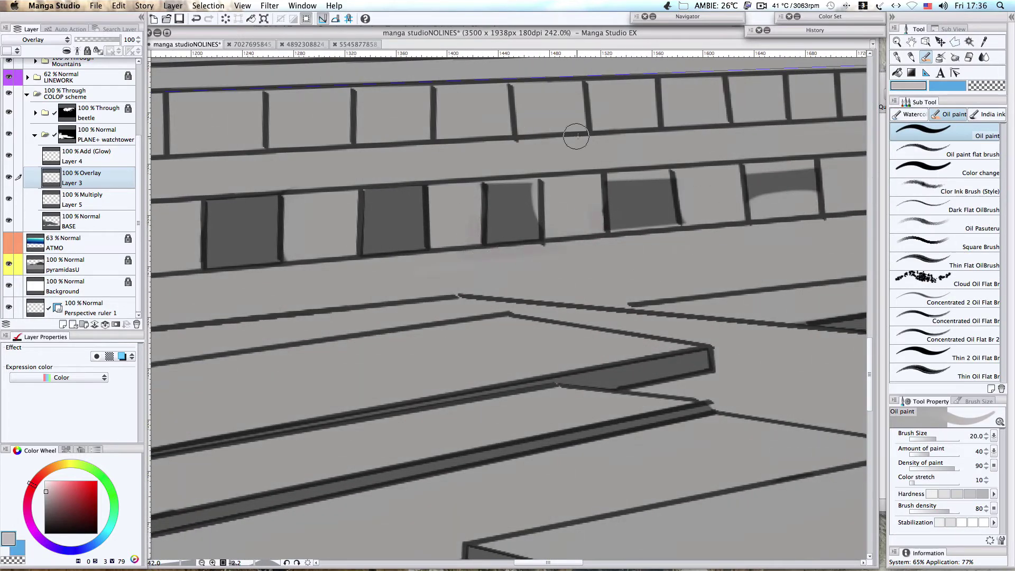
- Outline the third and fourth dark blocks of the wall's lower row with the Polyline marquee, clearing Layer 3 inside each, and deselect
key("m")
left_click(484, 184)
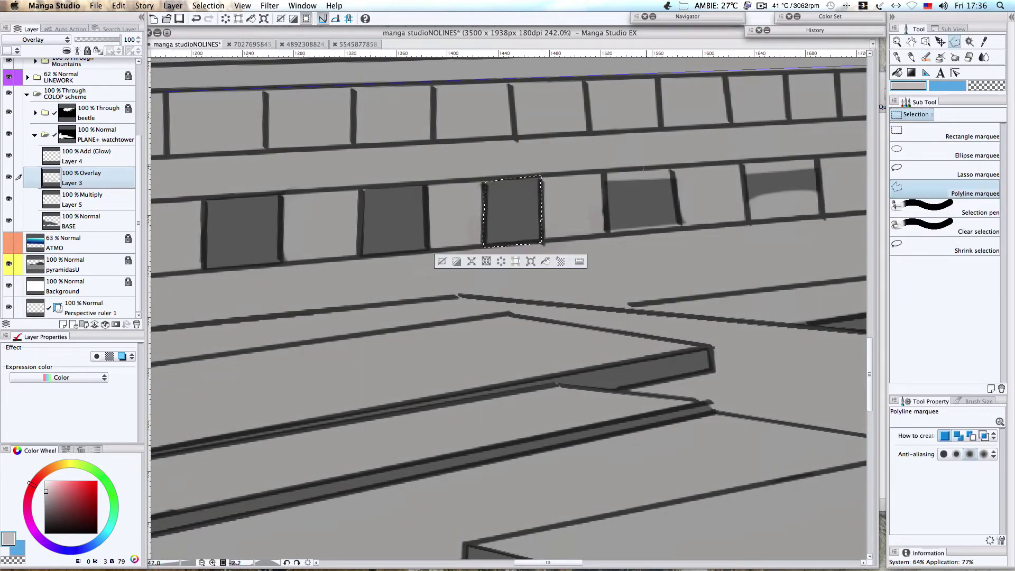
left_click(673, 166)
left_click(680, 233)
left_click(608, 233)
left_click(607, 171)
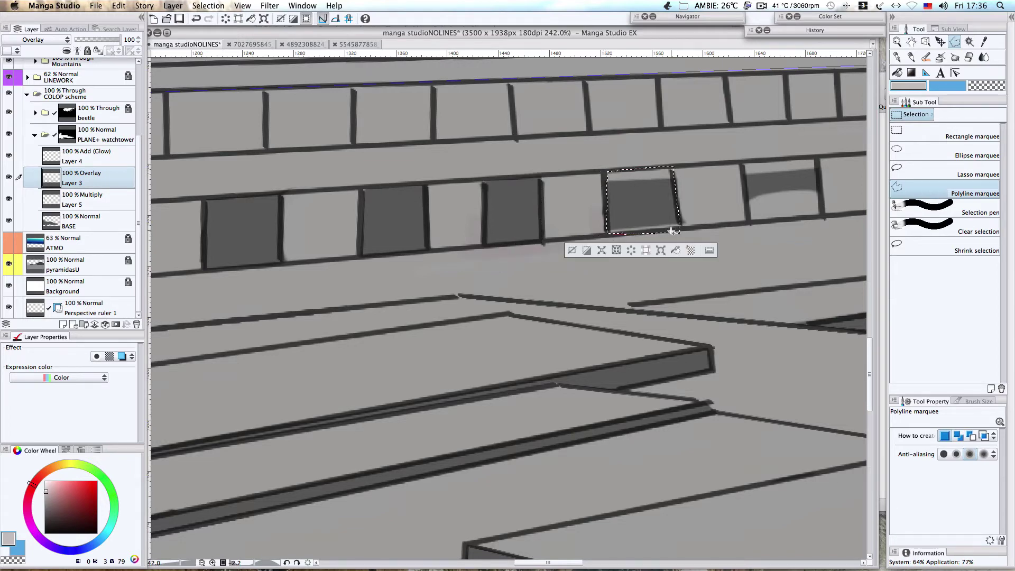
left_click(683, 229, "alt")
left_click(685, 239, "alt")
left_click(607, 235, "alt")
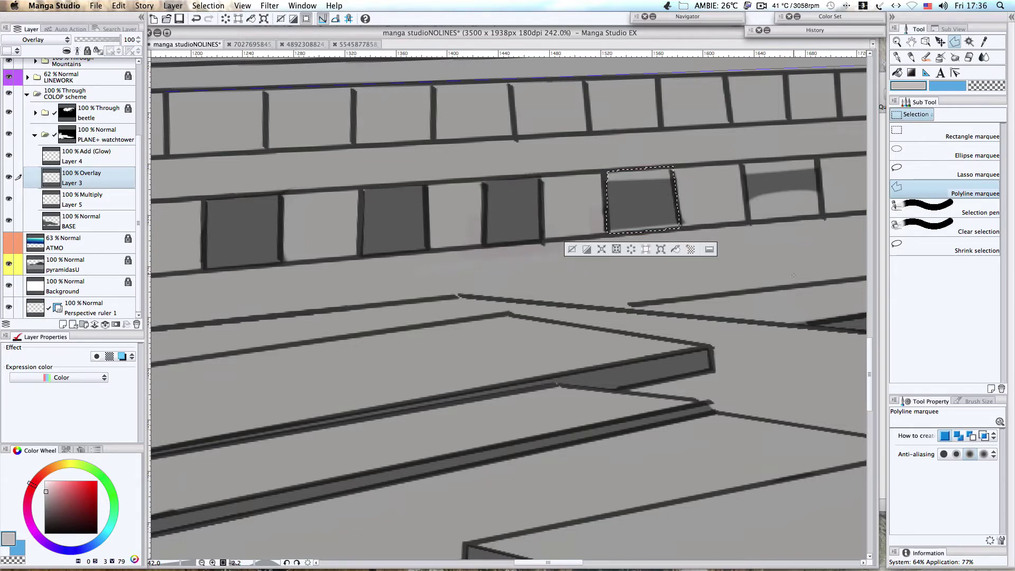
key("Delete")
key("super+d")
- Outline the fifth dark block and the last adjoining pair in the wall's lower row, clearing Layer 3 inside each selection
left_click_drag(766, 249, 464, 315)
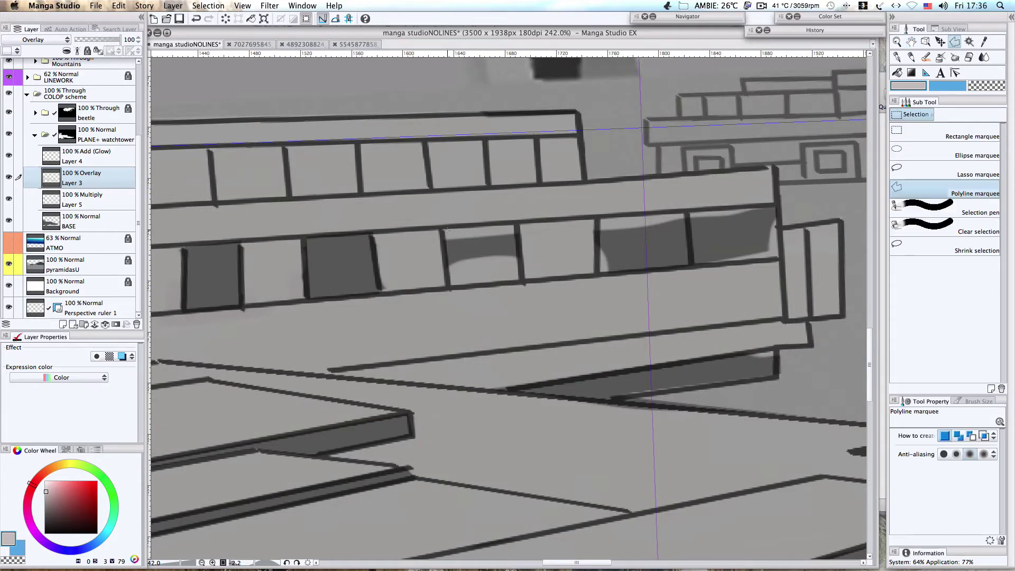
left_click(445, 228)
key("Delete")
left_click(601, 217)
left_click(776, 204)
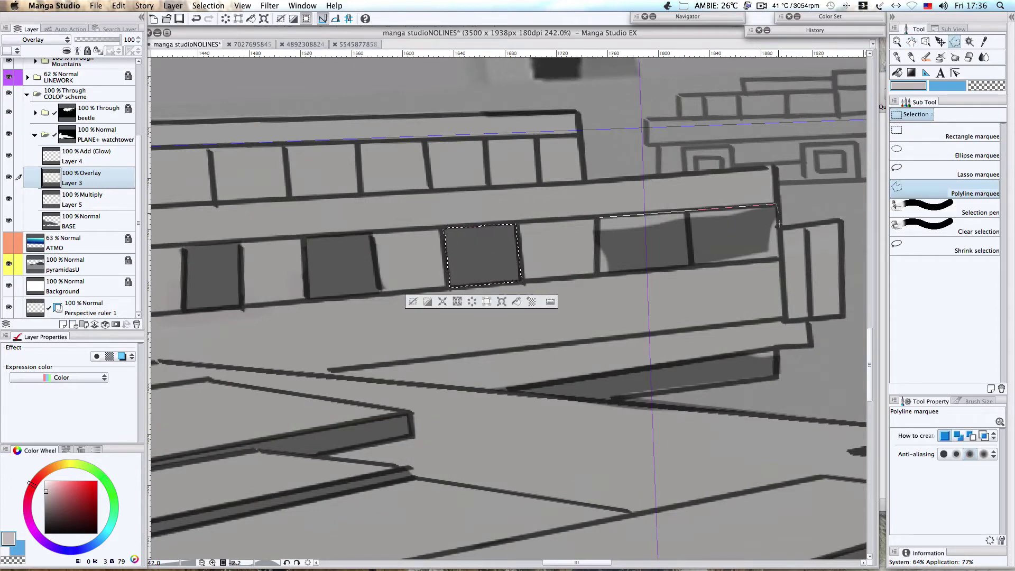
left_click(781, 258)
left_click(595, 275)
left_click(601, 217)
key("Delete")
- Outline the dark slab face beneath the far end of the wall, clear Layer 3 inside it, and deselect
left_click(675, 364)
left_click(776, 348)
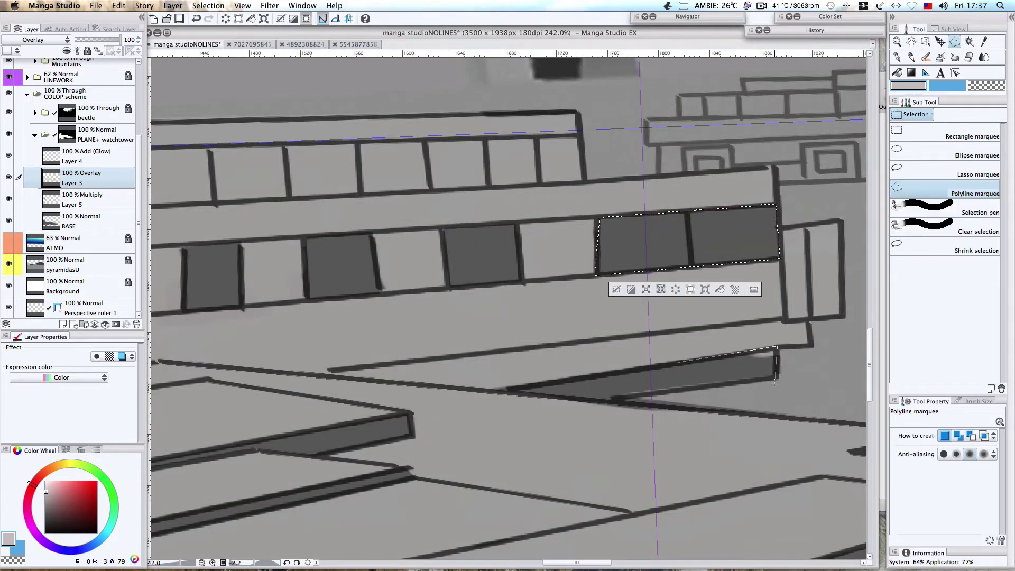
left_click(778, 379)
left_click(620, 396)
left_click(674, 364)
key("alt+BackSpace")
key("super+d")
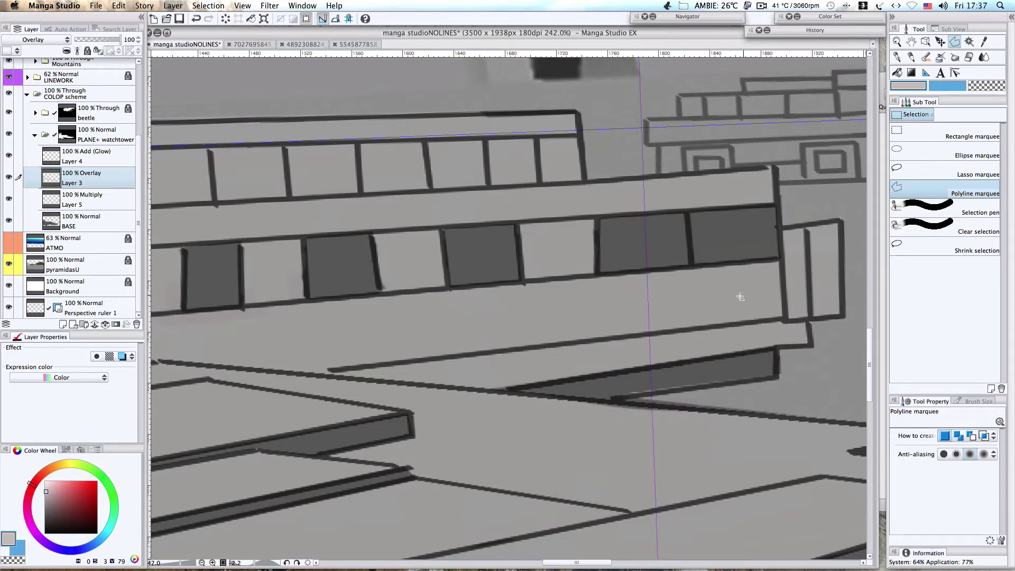
- Sample the shaded faces' dark grey for the Oil paint brush, reduce the brush to size 10, and select the BASE layer
scroll(737, 295, "right", 3)
left_click(925, 57)
left_click(703, 260, "alt")
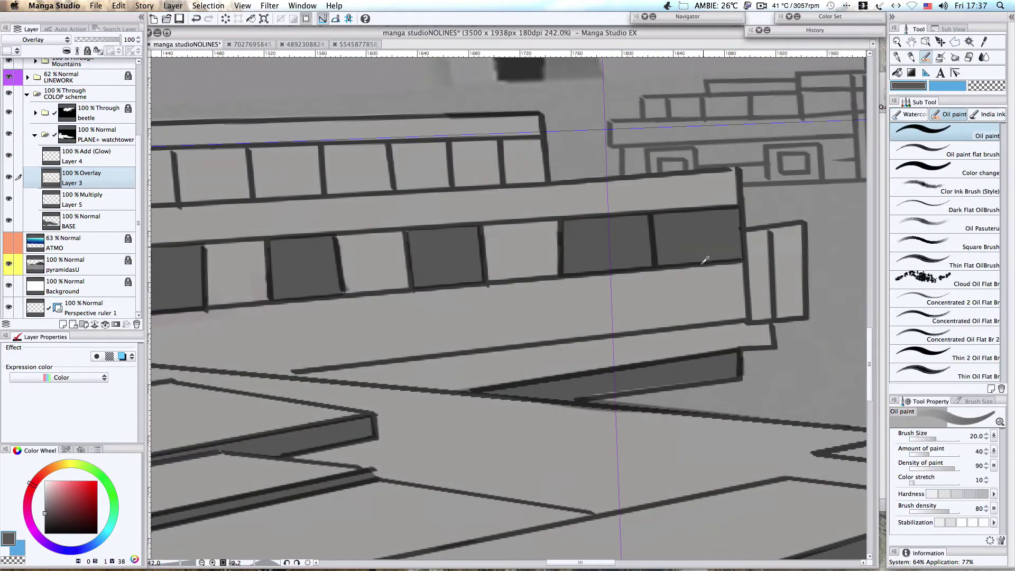
scroll(508, 183, "down", 15)
left_click(556, 325, "alt")
scroll(555, 209, "up", 18)
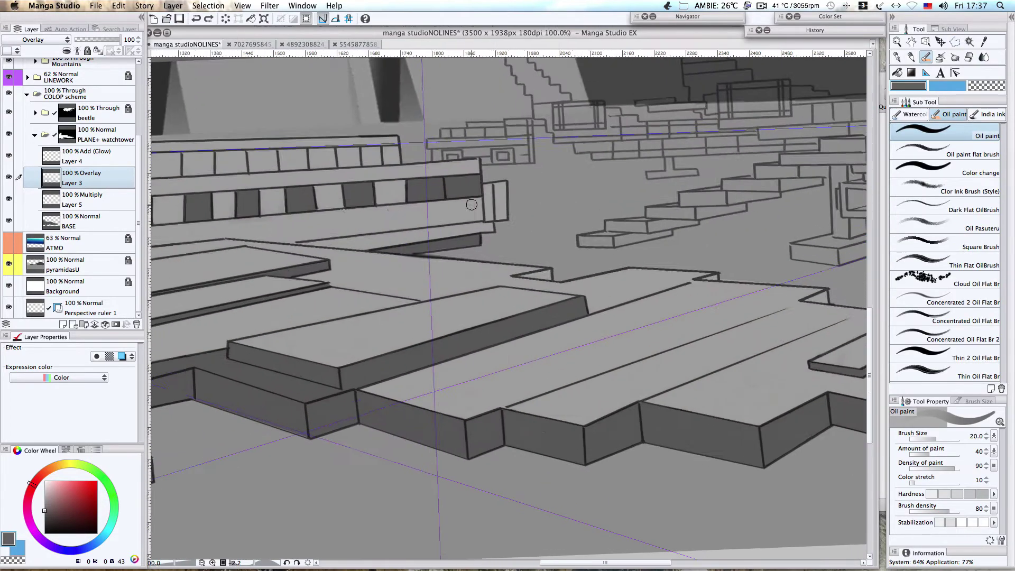
key("bracketleft")
left_click(89, 221)
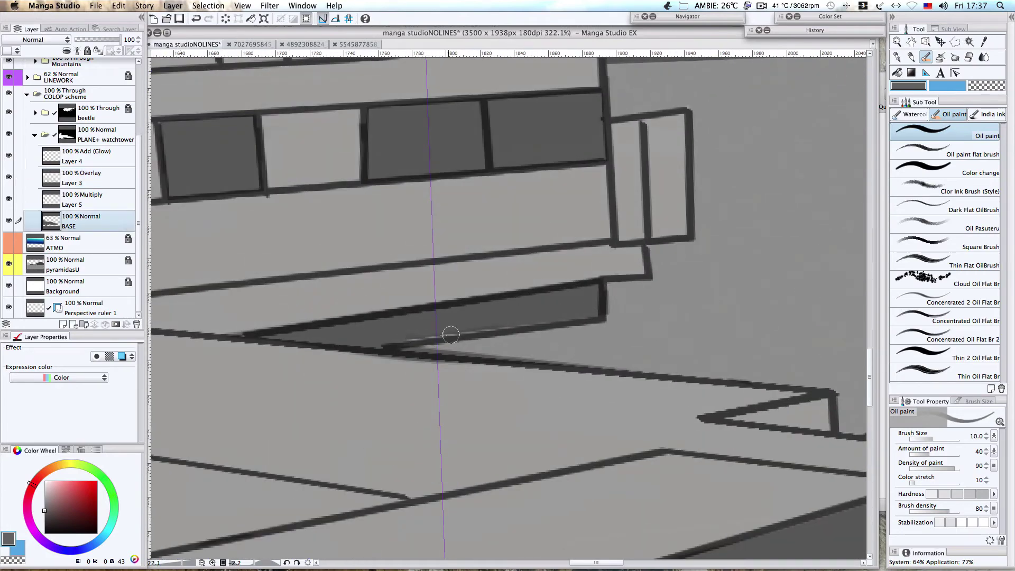
scroll(647, 300, "down", 8)
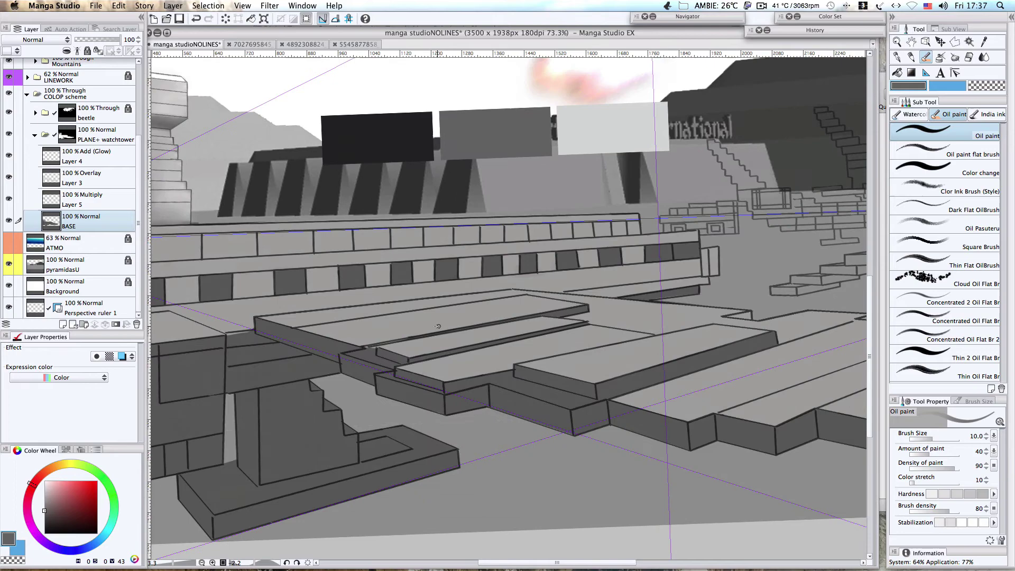
- Rename the Layer 3 overlay as LIGHT
double_click(77, 183)
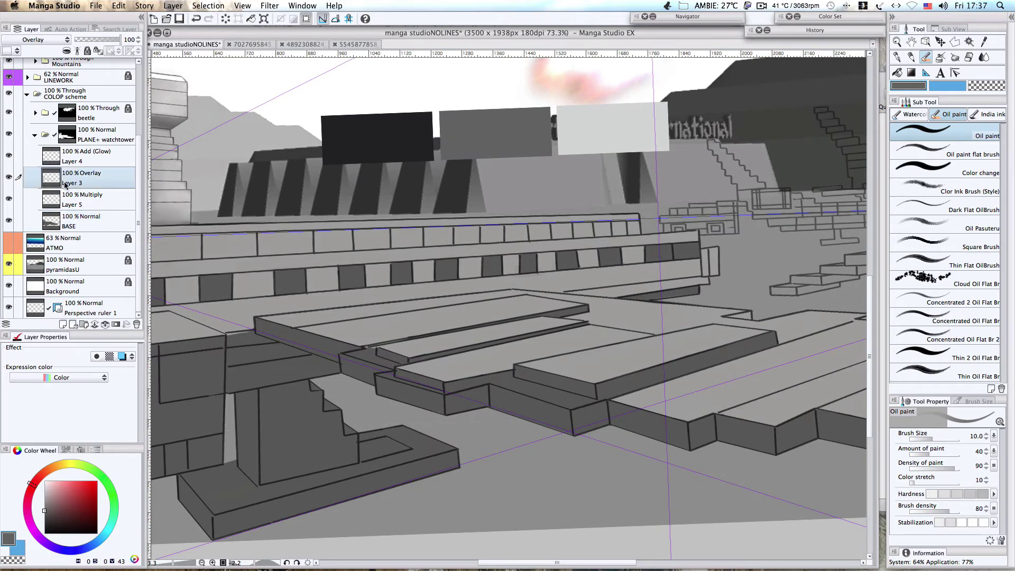
type("LiGHT")
key("Return")
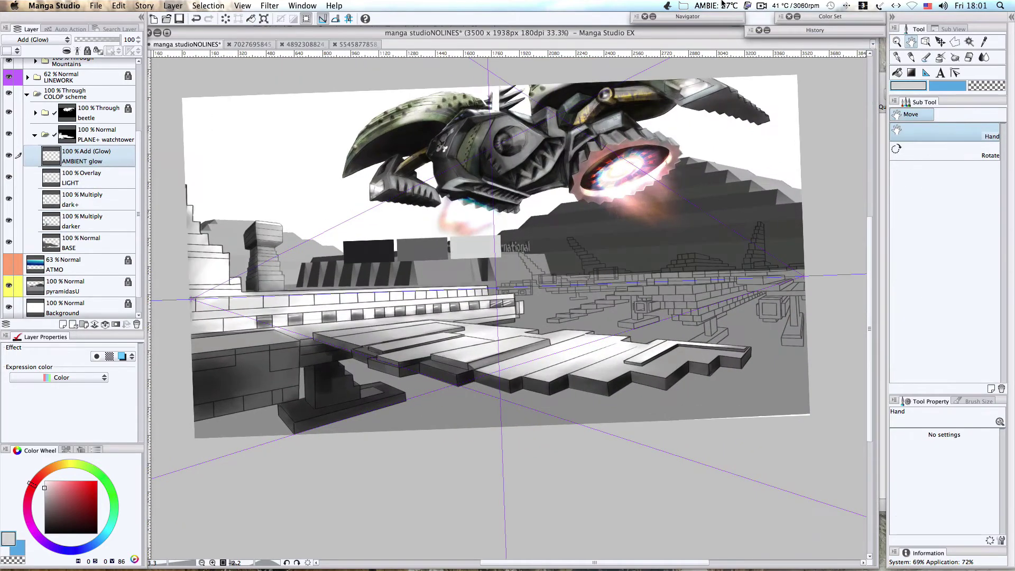
left_click(761, 5)
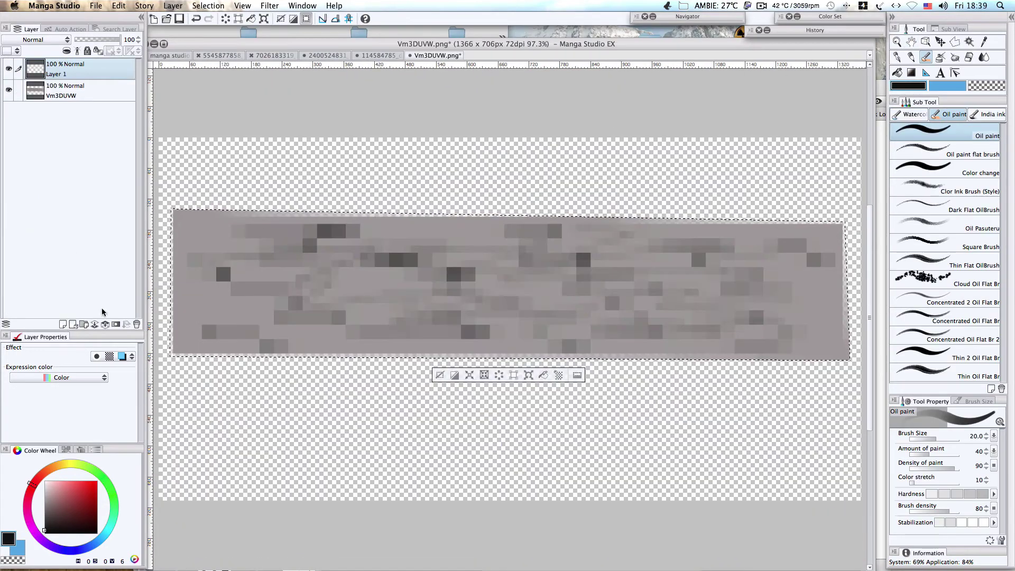
- Paint slanted black strokes across the selected stone texture on Layer 1 of Vm3DUVW.png with the Oil paint brush at size 20
left_click_drag(376, 237, 531, 222)
left_click_drag(417, 236, 540, 226)
left_click_drag(394, 259, 568, 231)
left_click_drag(462, 258, 608, 234)
left_click_drag(563, 251, 714, 229)
left_click_drag(548, 266, 755, 232)
left_click_drag(608, 268, 784, 232)
left_click_drag(669, 272, 788, 244)
left_click_drag(704, 275, 797, 254)
left_click_drag(736, 274, 810, 261)
left_click_drag(547, 303, 633, 292)
left_click_drag(595, 316, 667, 300)
left_click_drag(640, 314, 699, 305)
left_click_drag(204, 261, 283, 232)
left_click_drag(191, 250, 265, 221)
left_click_drag(185, 243, 233, 221)
left_click_drag(182, 233, 198, 224)
- Pixelate the black strokes with the Mosaic filter, adjusting its block size, and deselect
left_click(269, 6)
left_click(338, 38)
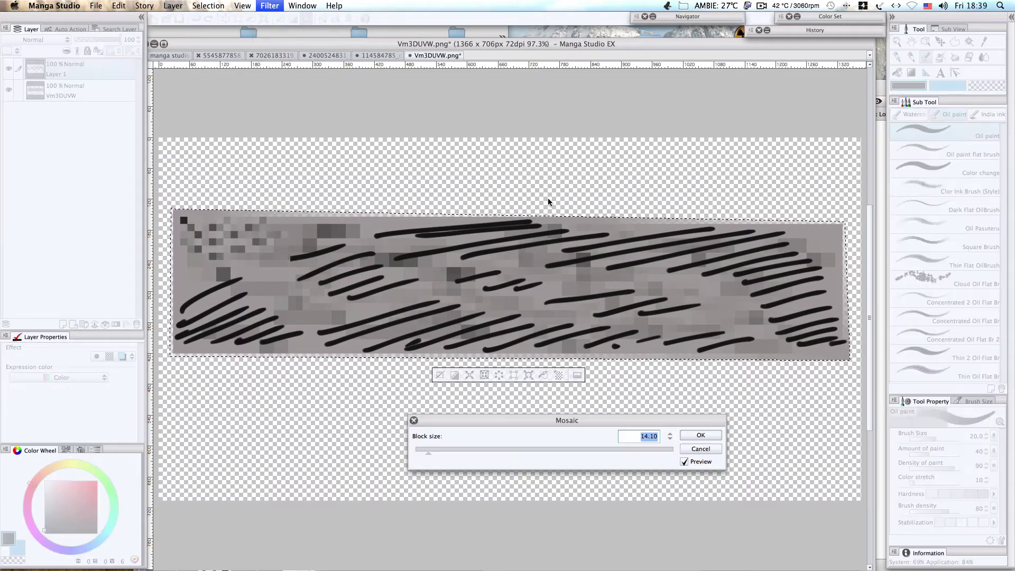
left_click_drag(430, 453, 440, 453)
left_click(701, 436)
key("ctrl+d")
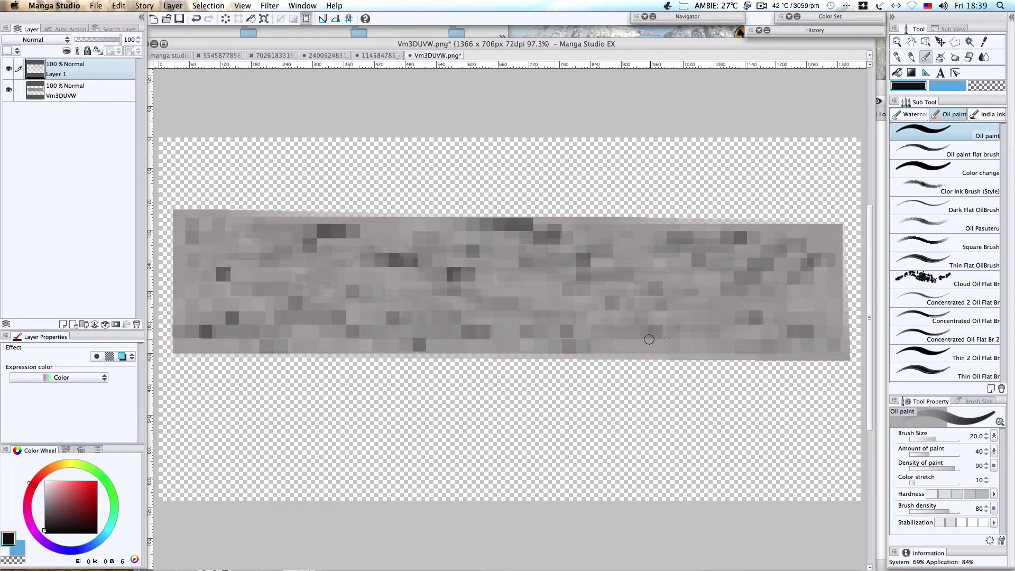
- Select the inner pixelated area with the Rectangle marquee, invert the selection to clear Layer 1 outside it, and deselect
key("m")
left_click_drag(843, 349, 845, 353)
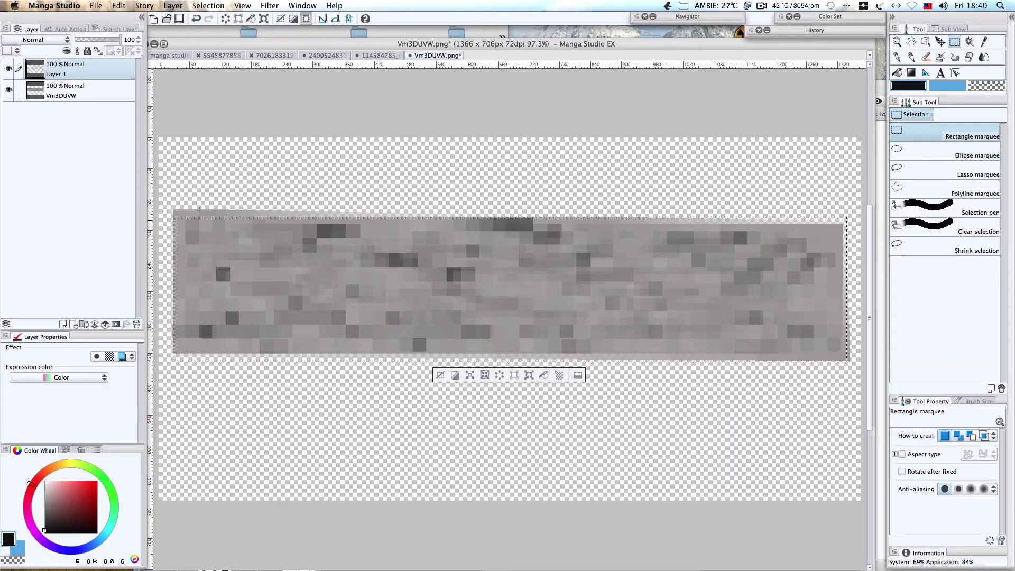
left_click_drag(176, 226, 834, 355)
left_click(208, 6)
left_click(218, 49)
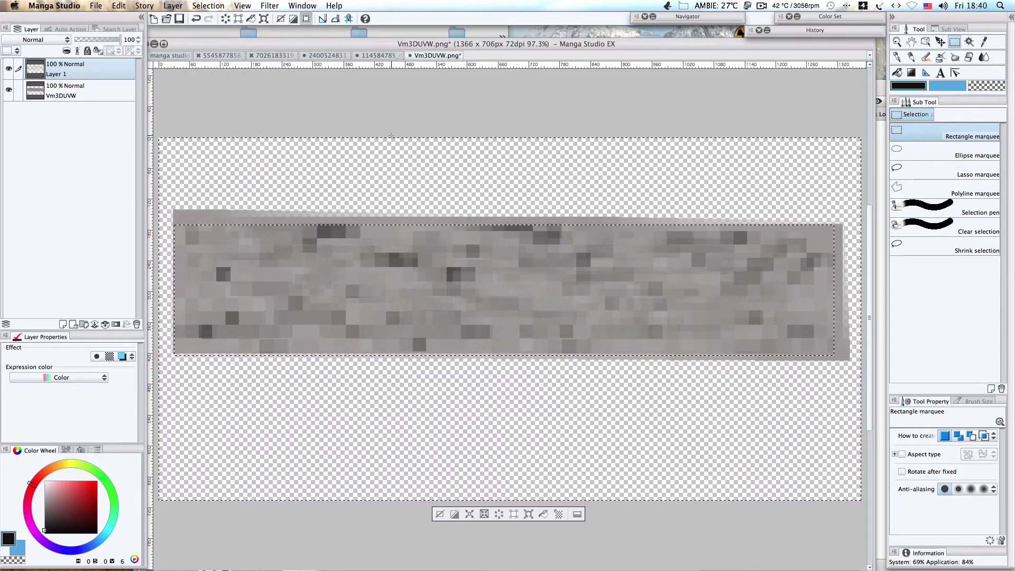
key("Delete")
key("ctrl+d")
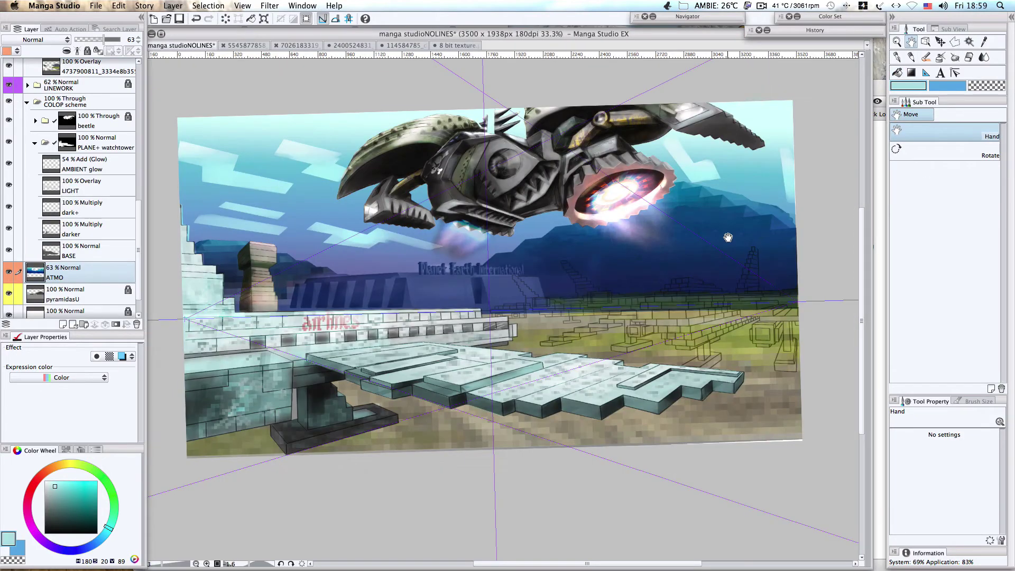
left_click(760, 6)
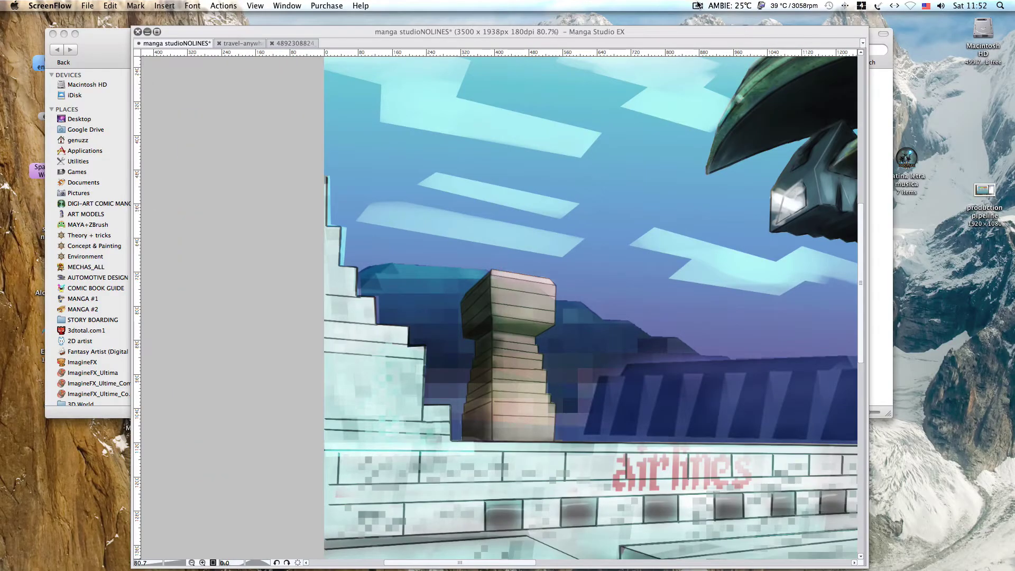
left_click(698, 5)
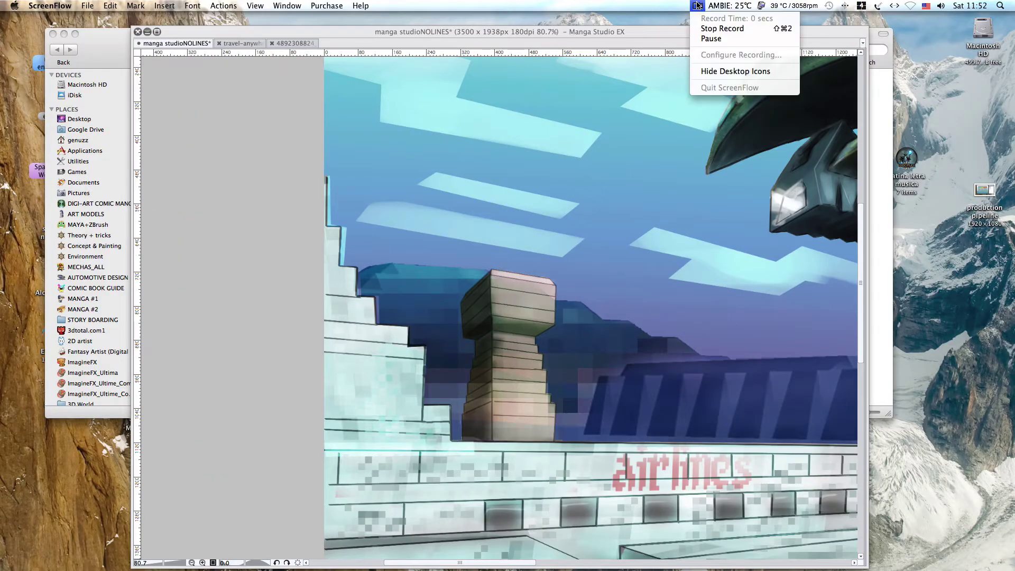
left_click(577, 195)
scroll(445, 296, "down", 5)
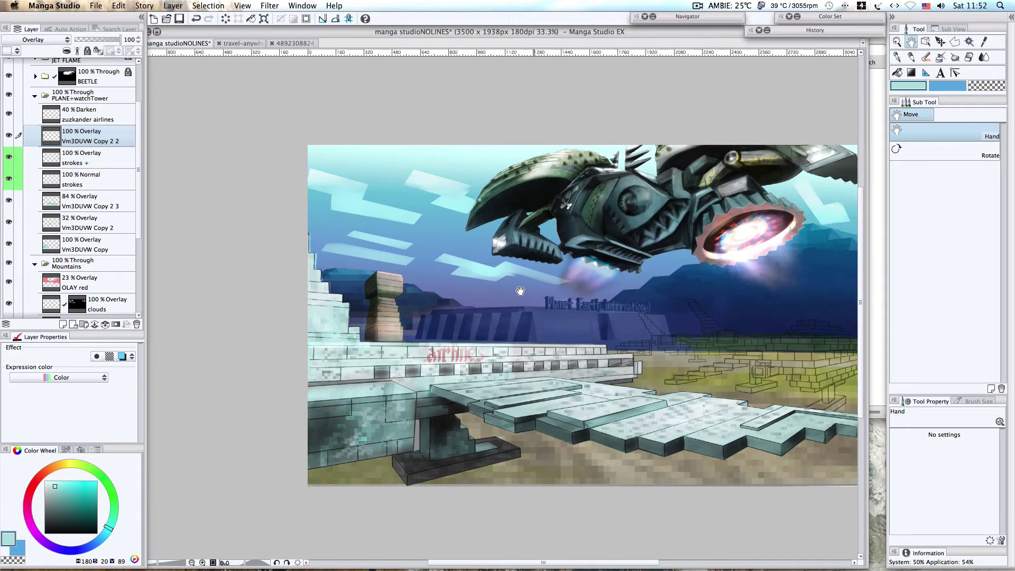
left_click_drag(520, 290, 418, 307)
scroll(429, 305, "up", 1)
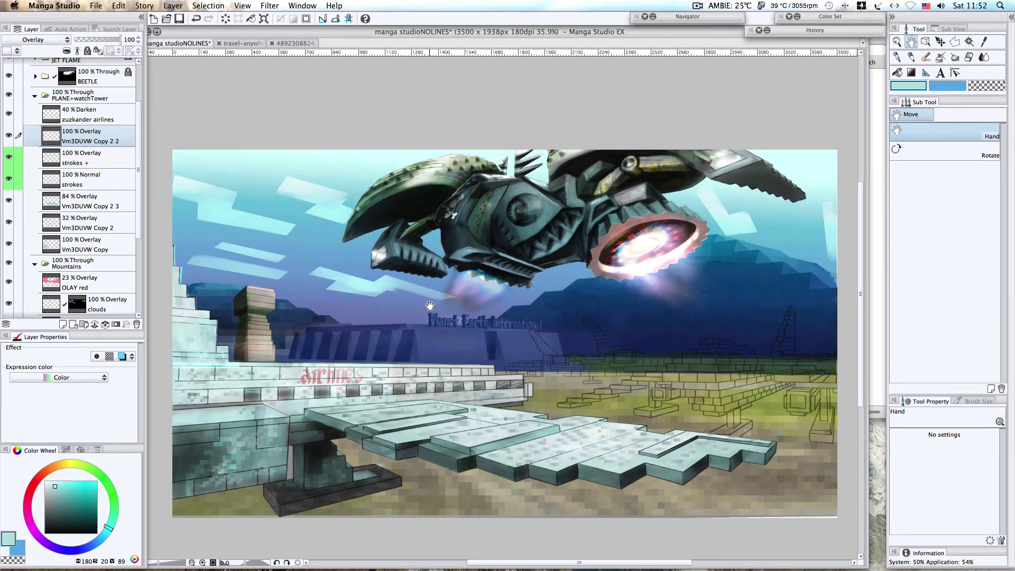
left_click_drag(514, 336, 501, 294)
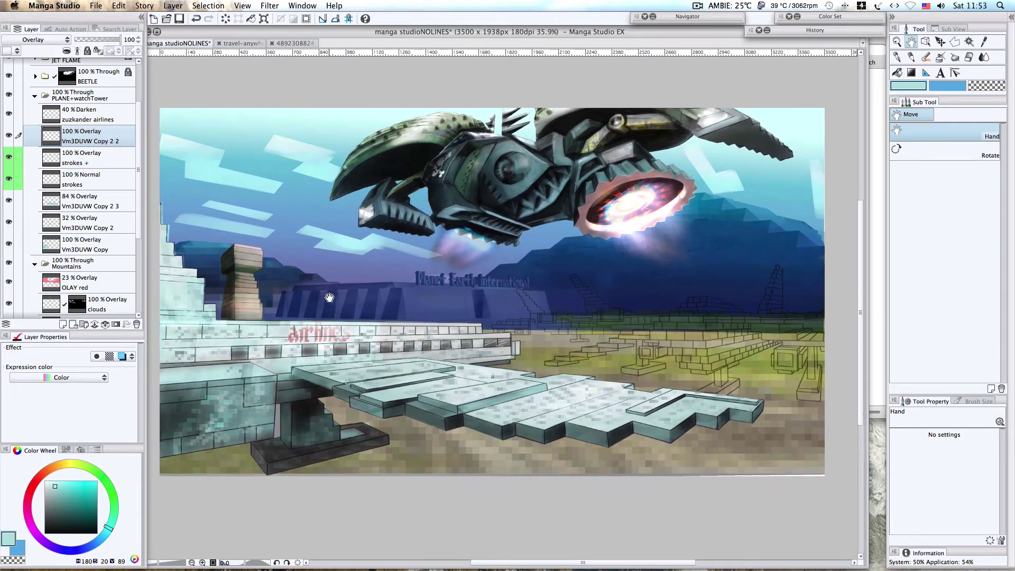
scroll(306, 286, "left", 2)
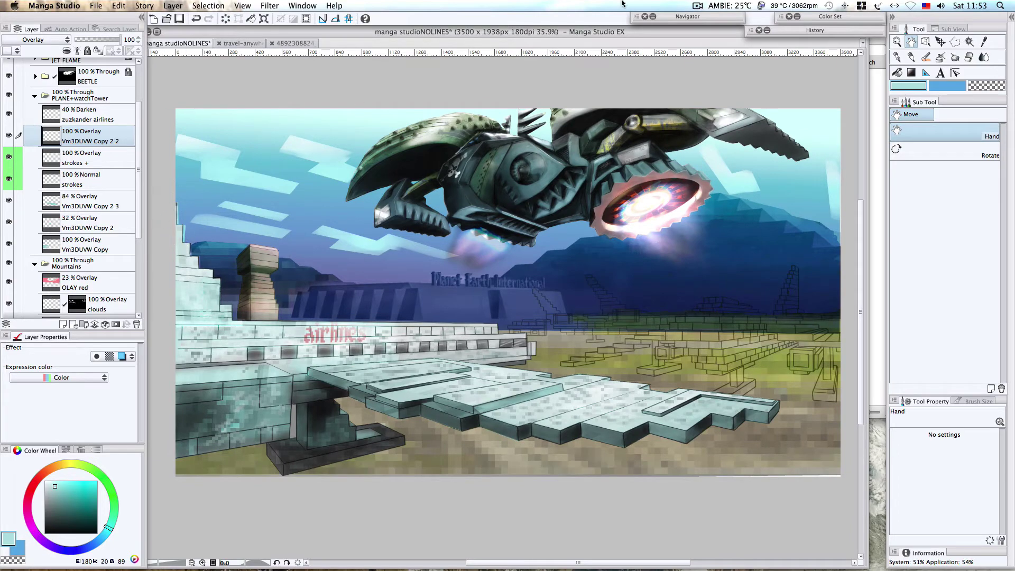
left_click(698, 6)
left_click(700, 33)
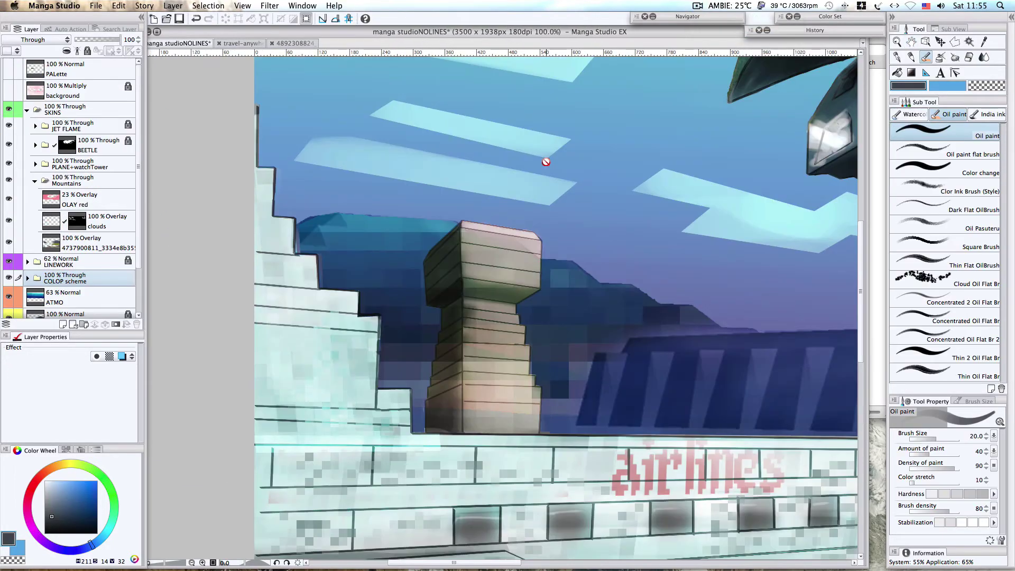
scroll(477, 204, "down", 5)
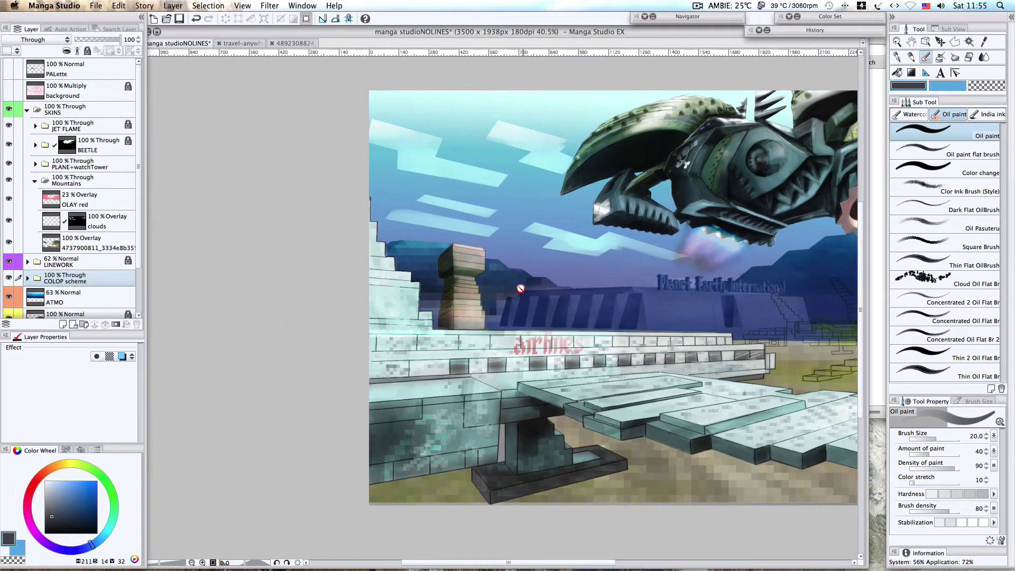
scroll(521, 288, "up", 1)
key("space")
left_click_drag(667, 297, 422, 288)
left_click_drag(576, 277, 539, 318)
scroll(539, 318, "down", 3)
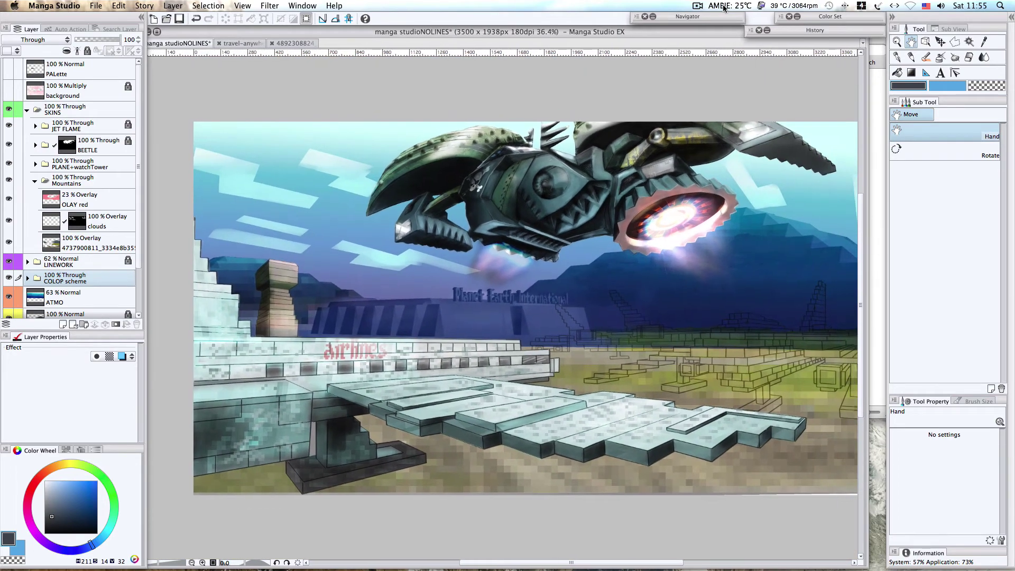
left_click(698, 6)
left_click(711, 39)
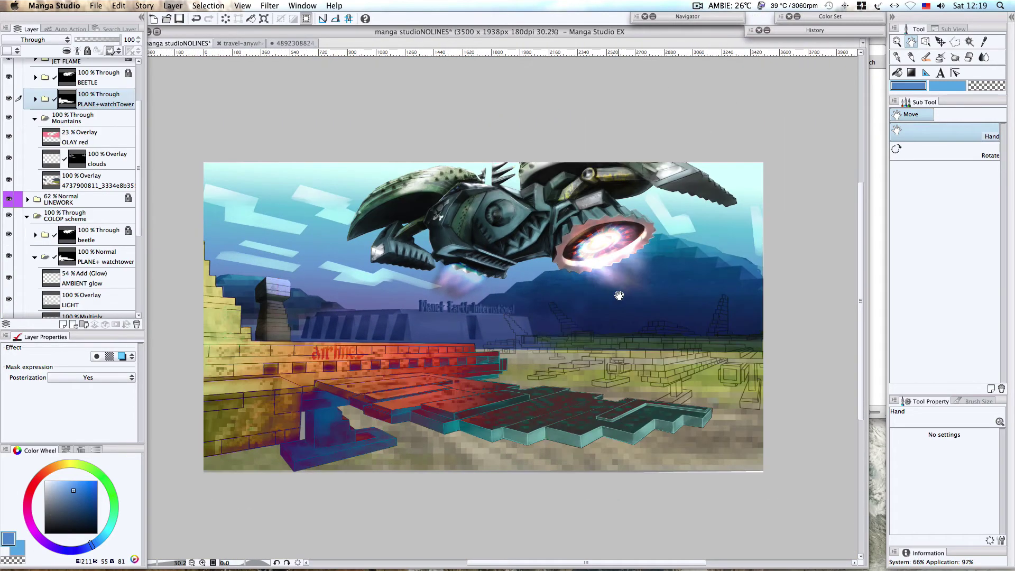
scroll(620, 298, "up", 2)
scroll(619, 298, "down", 2)
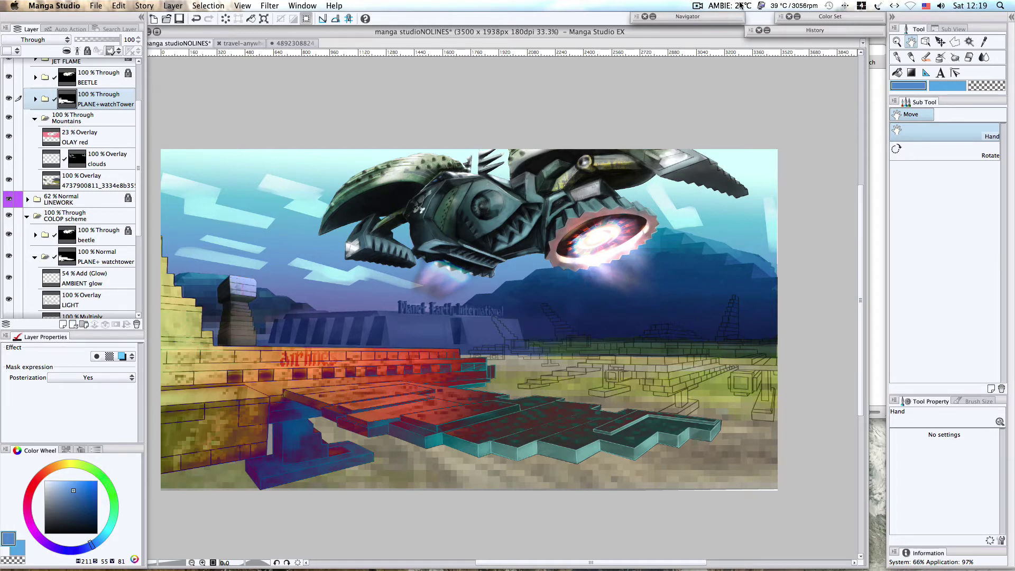
left_click(699, 6)
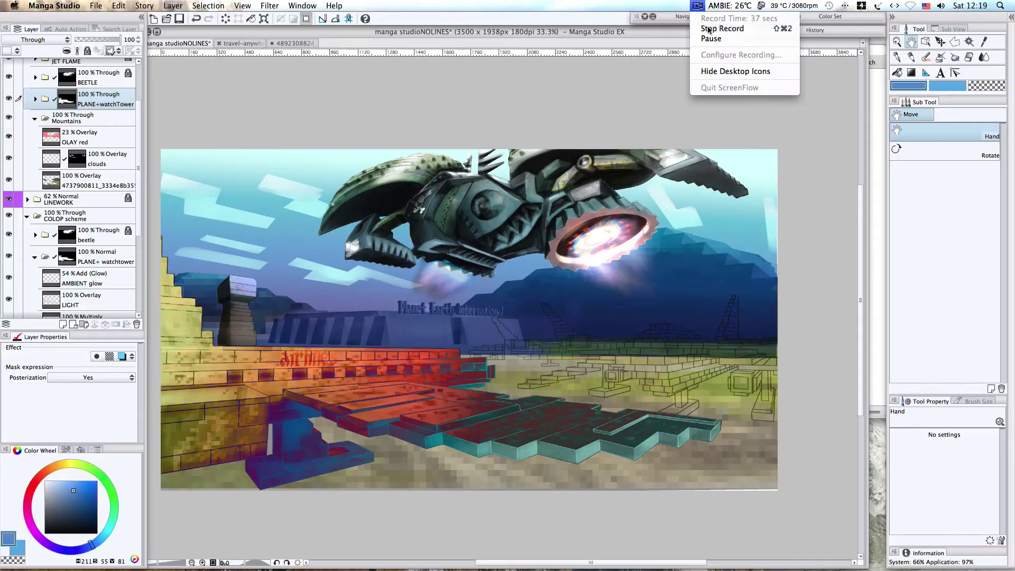
left_click(719, 30)
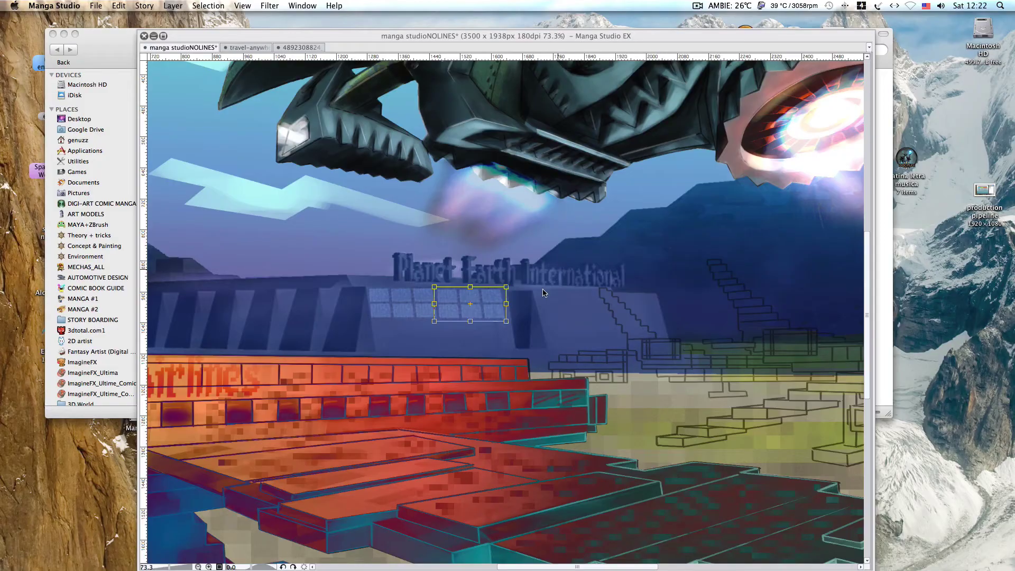
- Distort and narrow the upper travel-anywhere overlay so its window grid lines up with the neighbouring panes on the airport wall
scroll(542, 292, "up", 4)
key("Tab")
left_click_drag(363, 268, 359, 265)
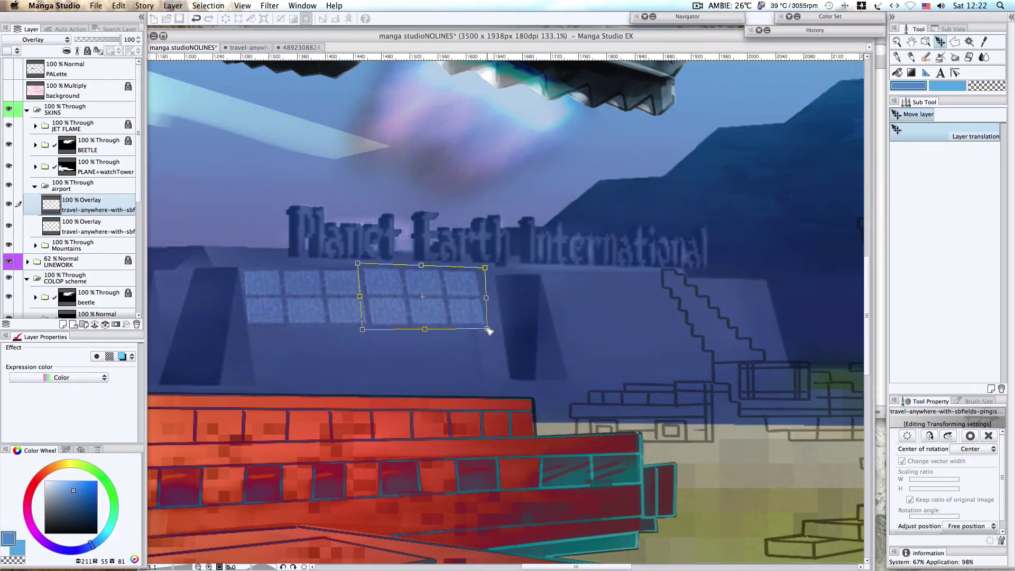
left_click_drag(489, 331, 485, 328)
left_click_drag(362, 299, 357, 266)
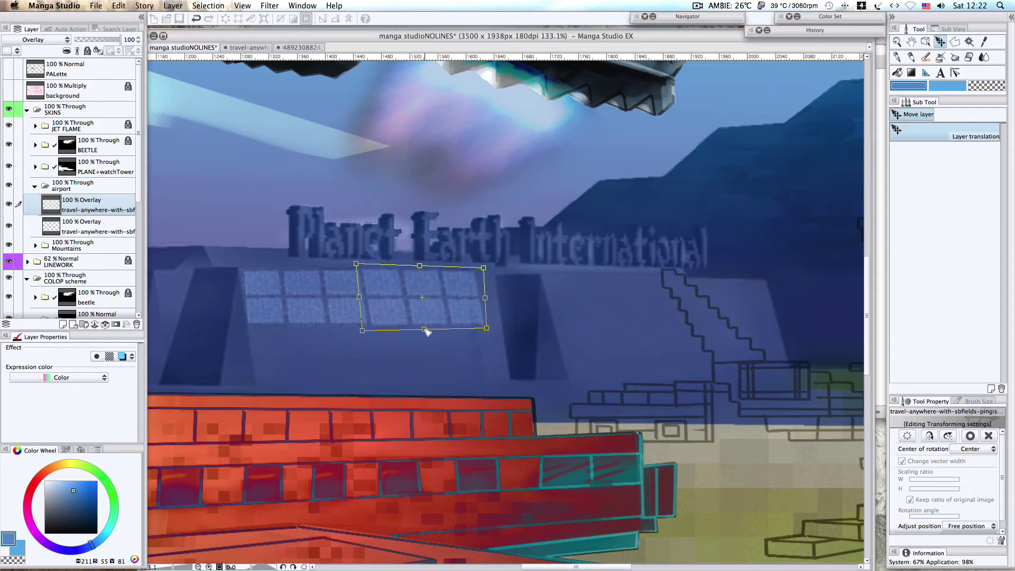
left_click_drag(485, 298, 462, 297)
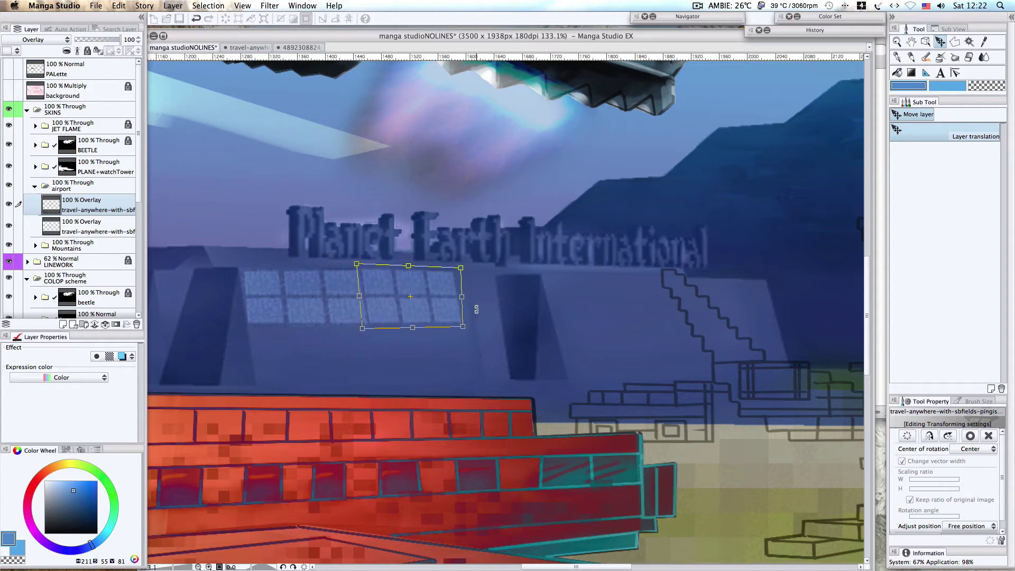
key("Return")
- Free-transform the lower travel-anywhere overlay, moving its corners so the window grid follows the airport wall's perspective
left_click(85, 228)
left_click(96, 5)
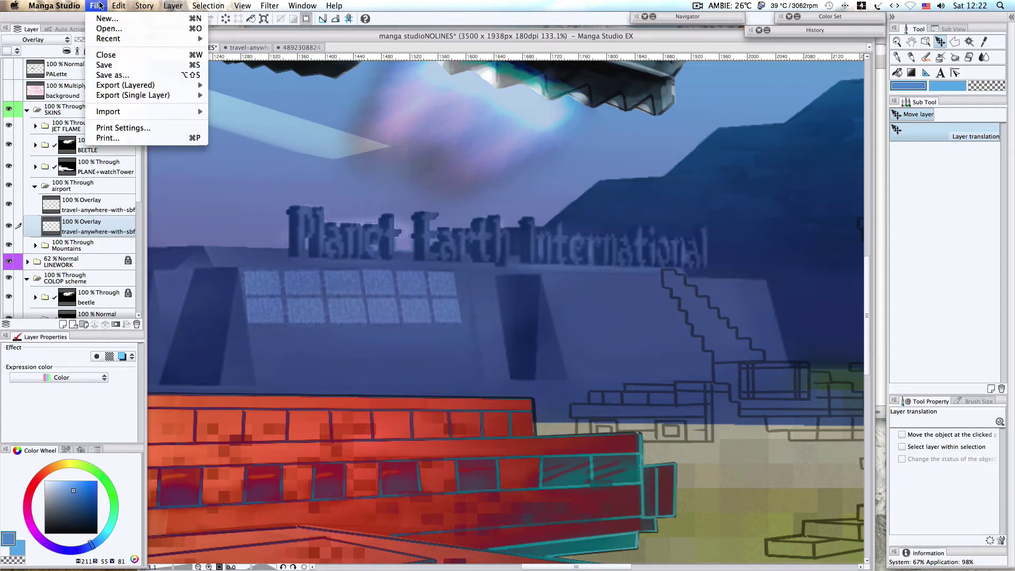
mouse_move(119, 6)
mouse_move(158, 181)
left_click(297, 192)
left_click_drag(239, 328, 242, 332)
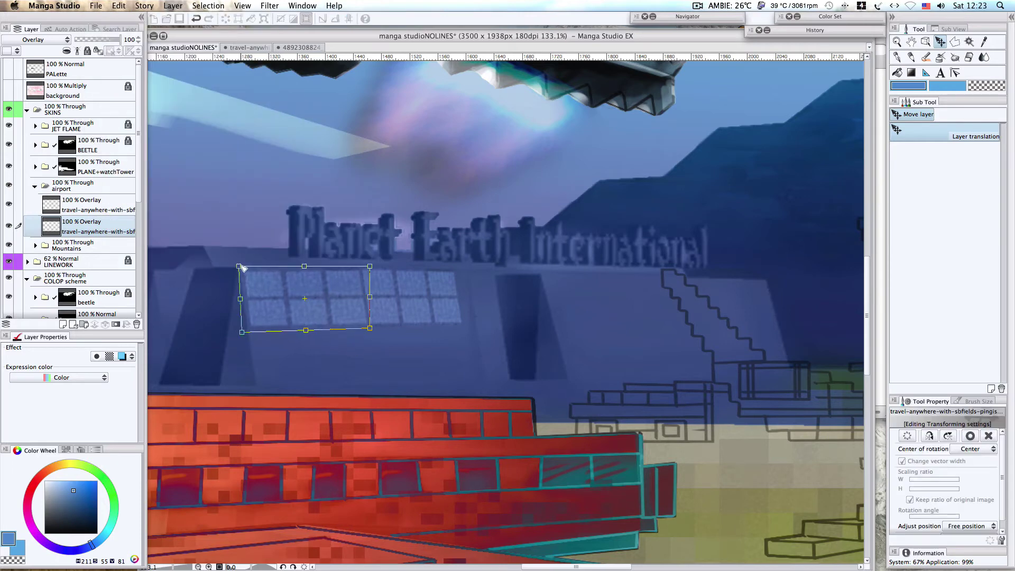
left_click_drag(239, 266, 236, 263)
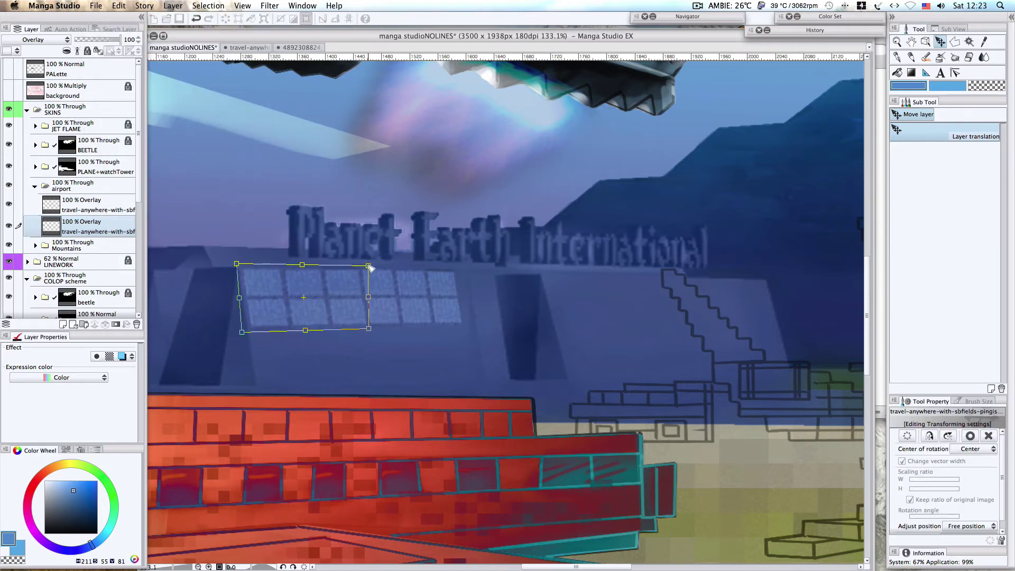
key("Return")
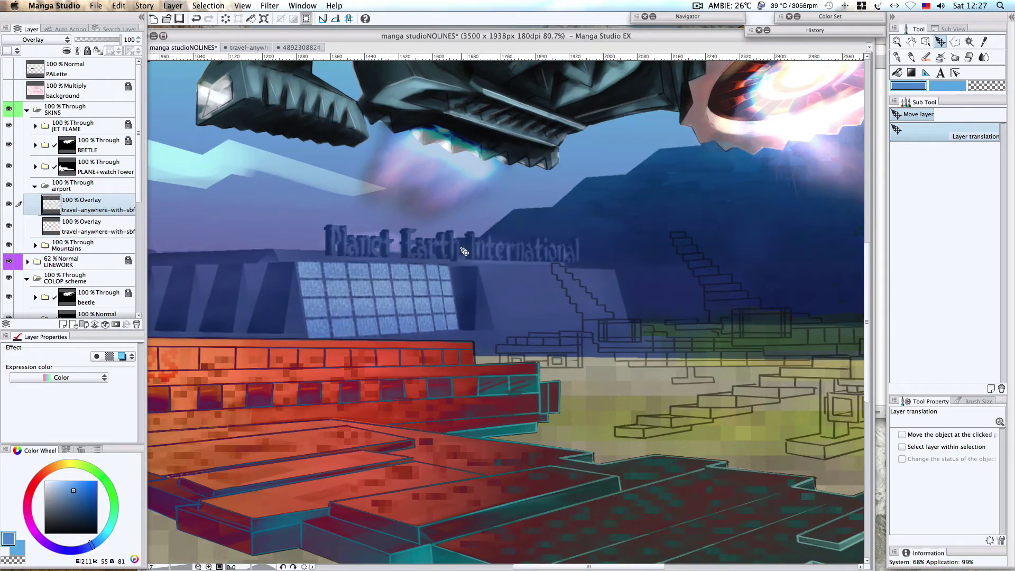
scroll(450, 285, "down", 2)
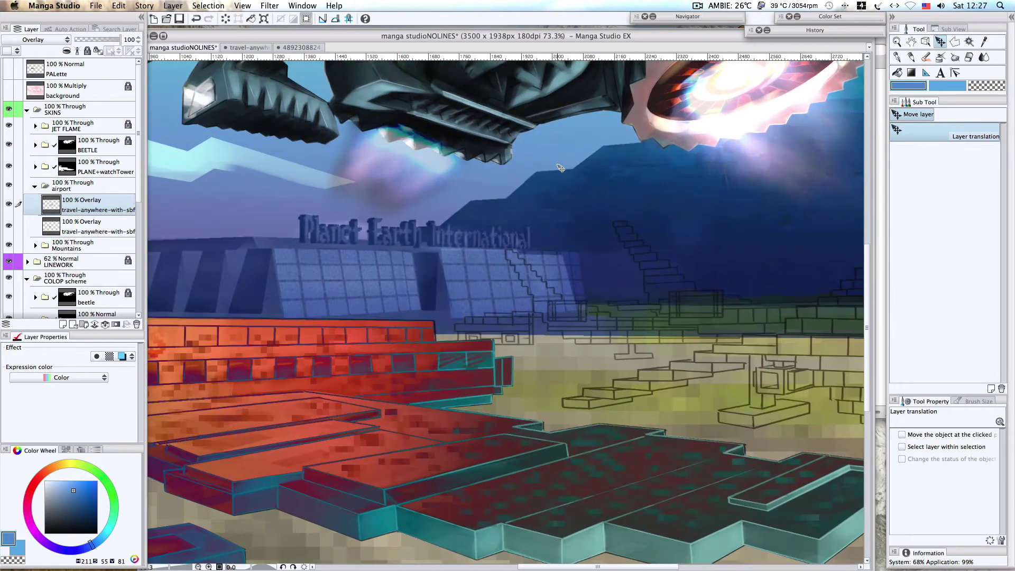
left_click(698, 5)
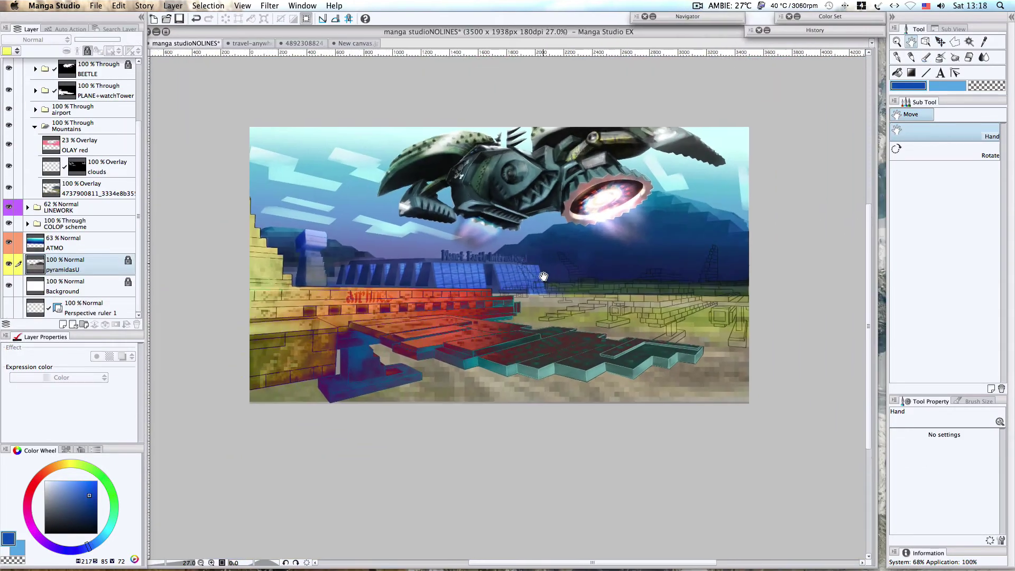
- Compare the scene with and without the OLAY red overlay in the Mountains folder and raise the layer's opacity
left_click_drag(544, 277, 523, 290)
scroll(96, 217, "up", 5)
left_click(34, 203)
left_click(34, 202)
left_click(79, 221)
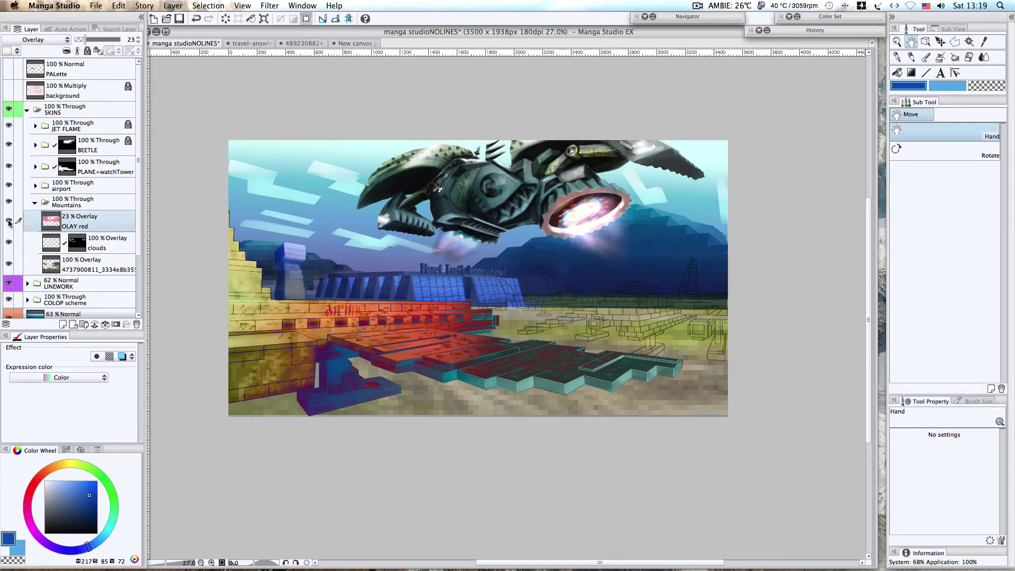
left_click(8, 220)
left_click(9, 220)
left_click_drag(90, 44, 114, 40)
scroll(487, 316, "up", 2)
scroll(488, 316, "down", 3)
scroll(418, 303, "up", 2)
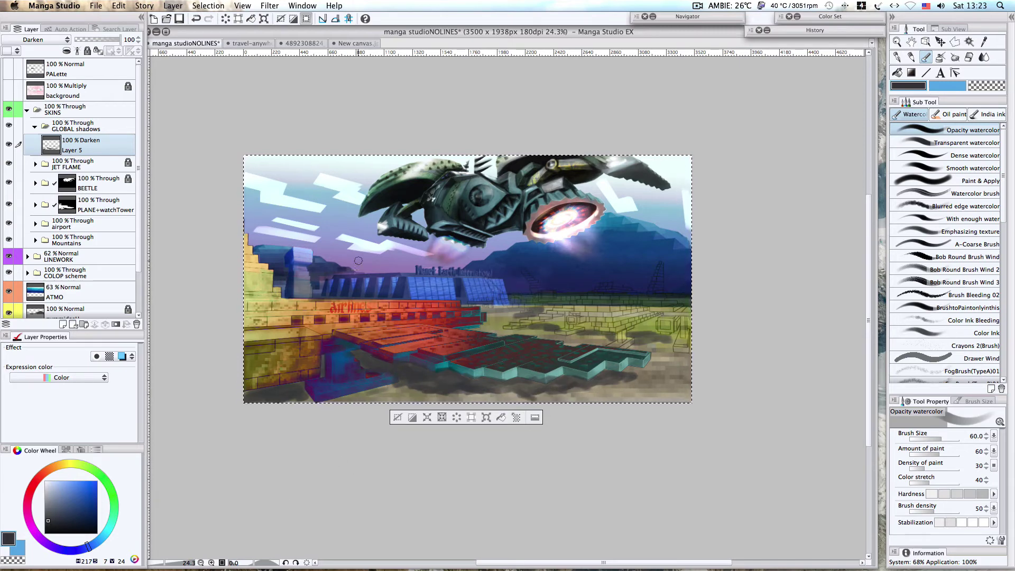
- Compare the last shadow edit by undoing and redoing it, and try Multiply and other blend modes on Layer 5 in GLOBAL shadows
key("super+z")
key("super+y")
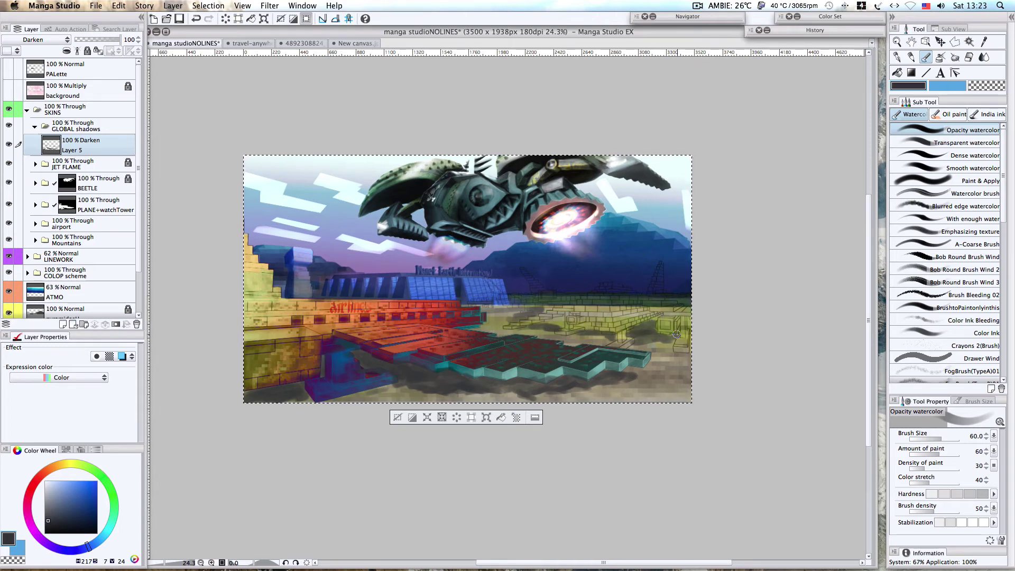
left_click(36, 40)
left_click(58, 72)
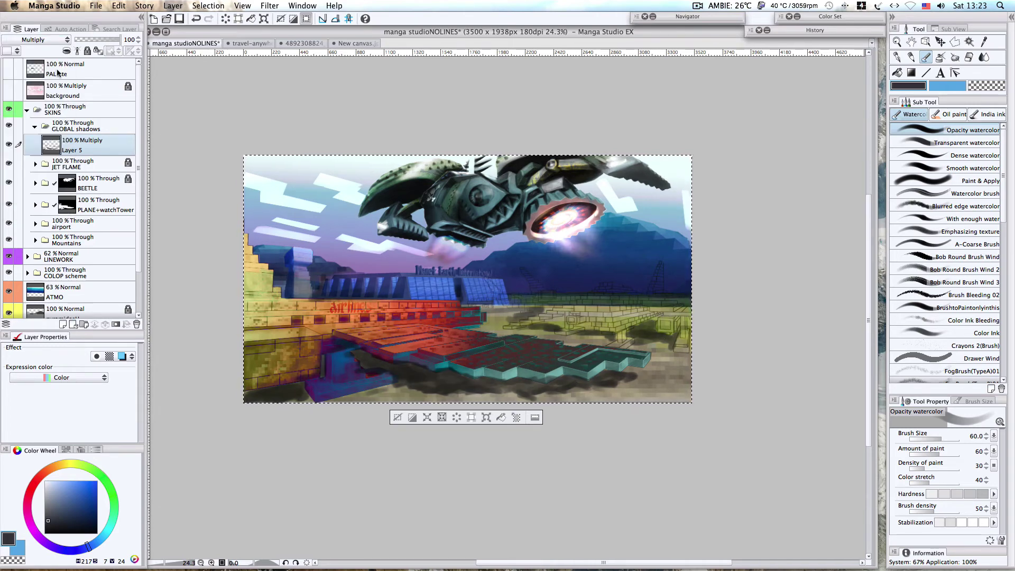
left_click(36, 40)
left_click(58, 73)
left_click(36, 40)
left_click(59, 73)
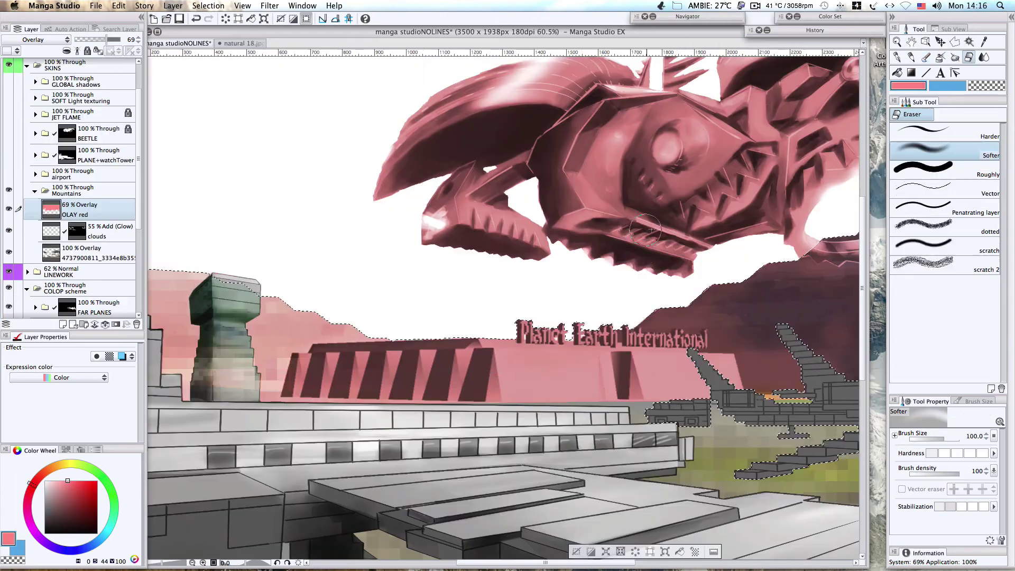
- Erase the OLAY red overlay from the airport building with the Softer eraser at size 100
left_click_drag(503, 367, 527, 394)
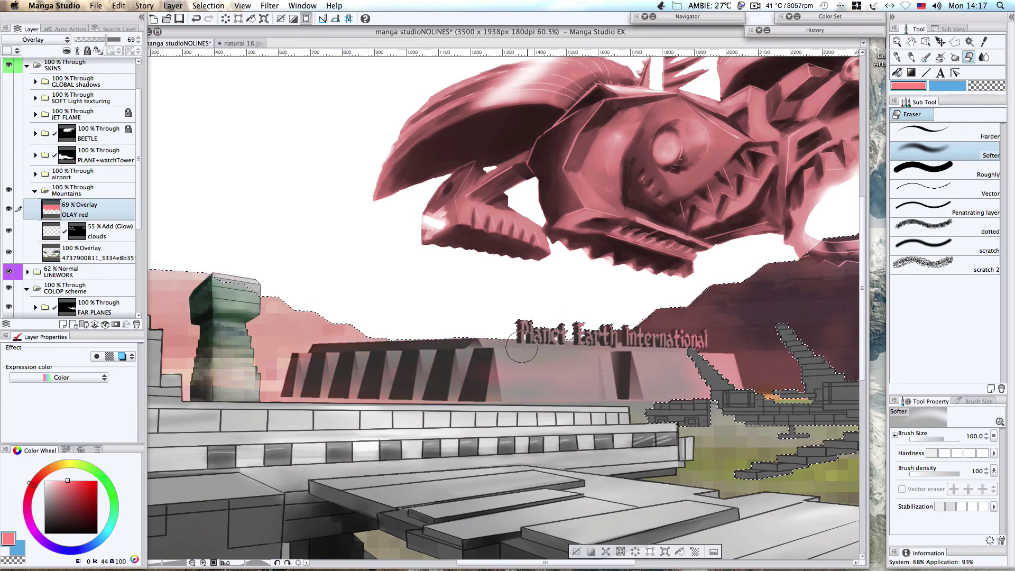
scroll(731, 352, "down", 2)
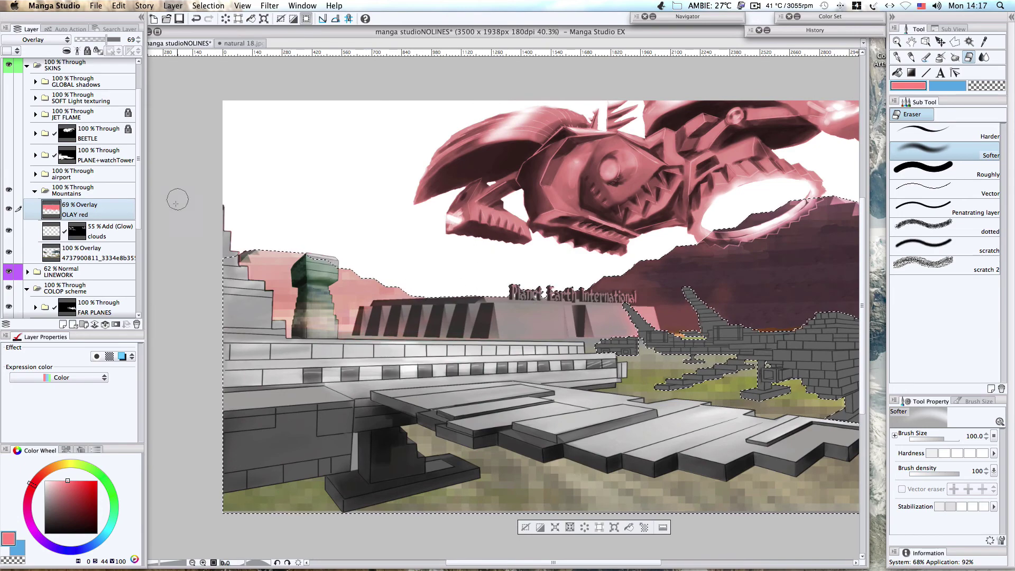
- Show the hidden SKINS folders and the ATMO layer again, and deselect
left_click_drag(138, 167, 138, 144)
left_click_drag(10, 124, 8, 217)
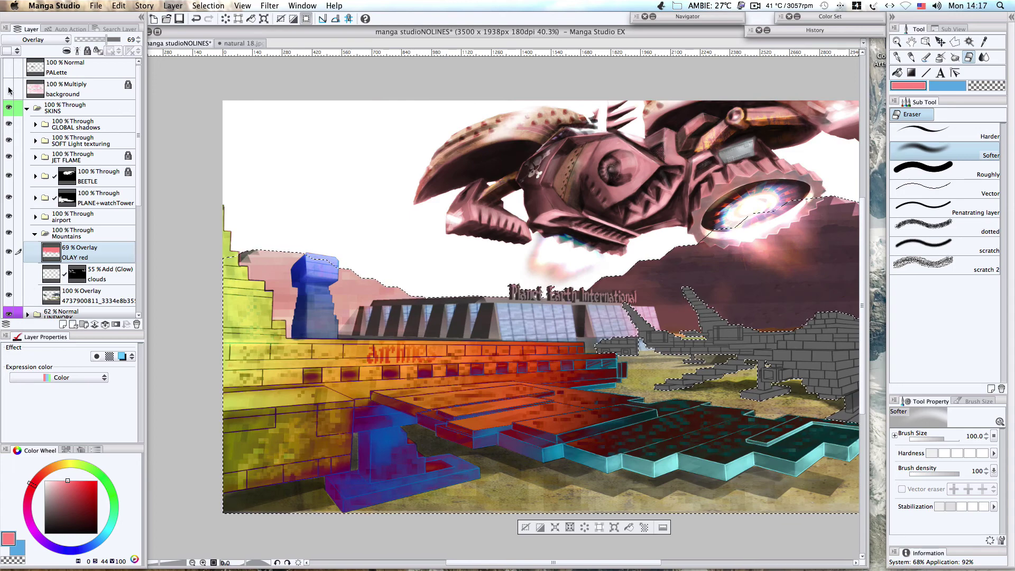
scroll(141, 120, "up", 1)
left_click_drag(139, 121, 137, 213)
left_click(8, 250)
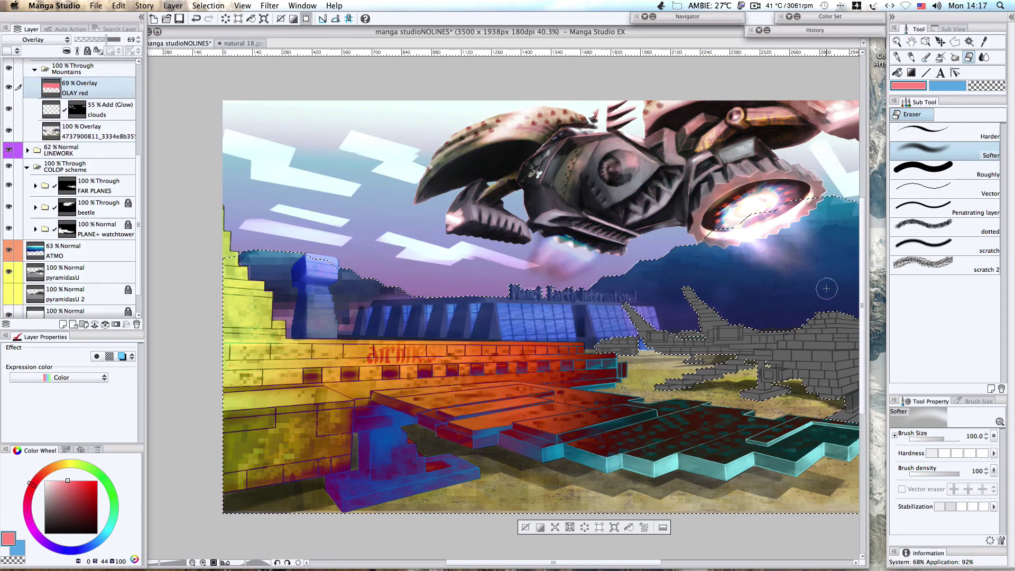
key("super+d")
- Compare the scene with and without the OLAY red overlay and check the outline of the layer's painted area
key("space")
left_click_drag(779, 319, 698, 315)
left_click_drag(465, 278, 531, 295)
left_click(8, 87)
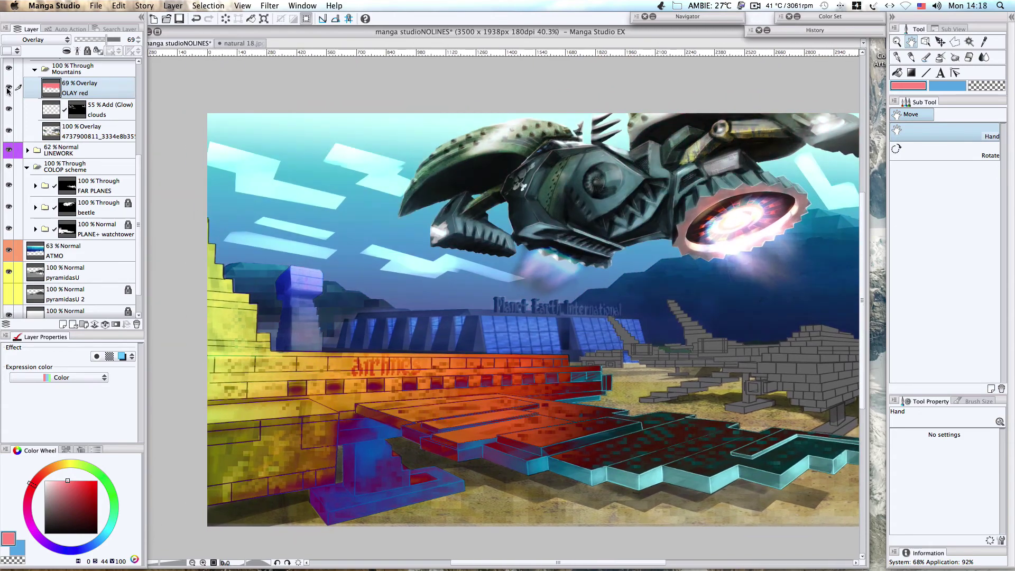
left_click(8, 87)
left_click(54, 88, "super")
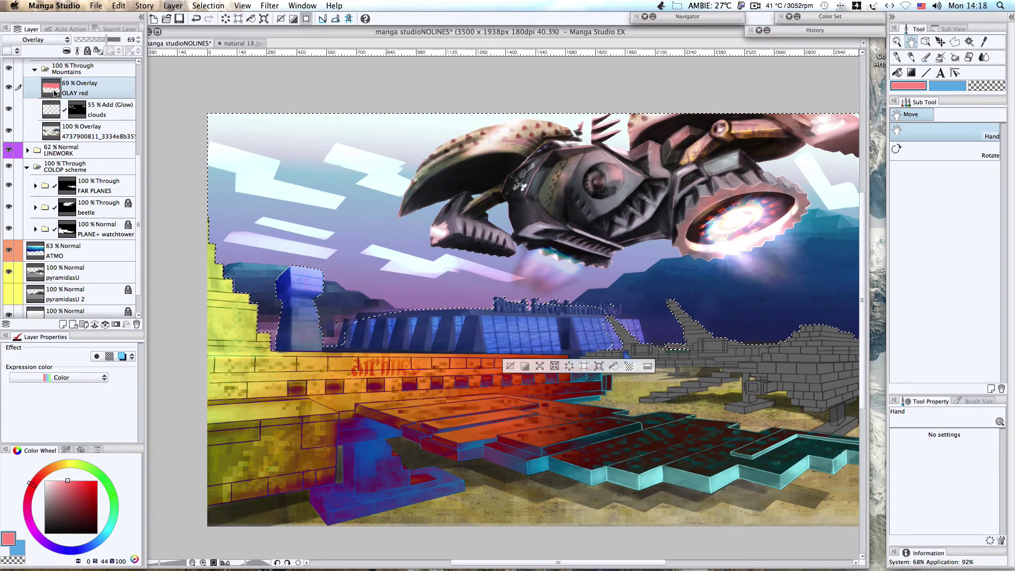
key("super+d")
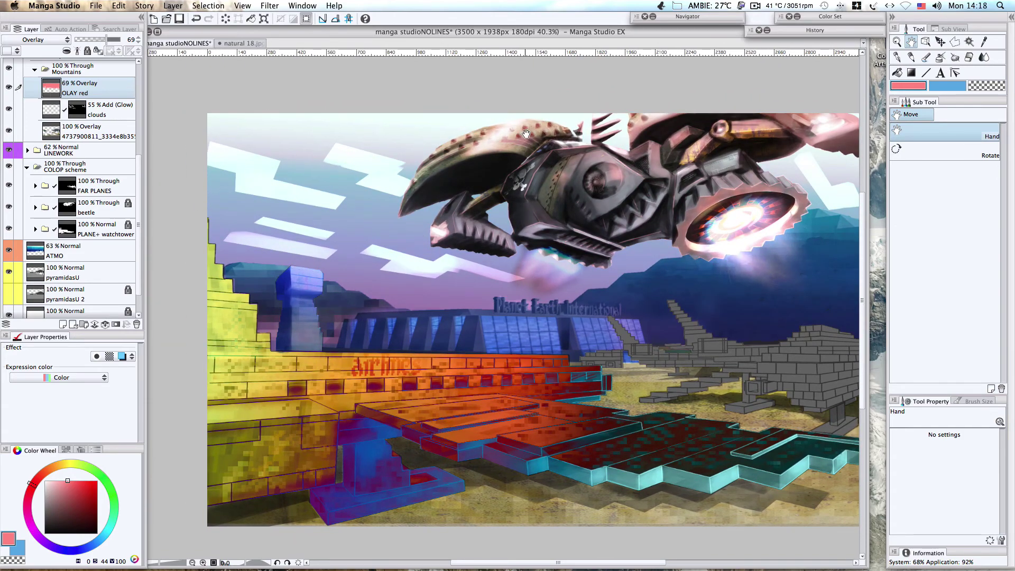
- Load the pyramidasU layer as a selection and erase the ATMO layer around the watchtower with the Softer eraser at size 100
key("b")
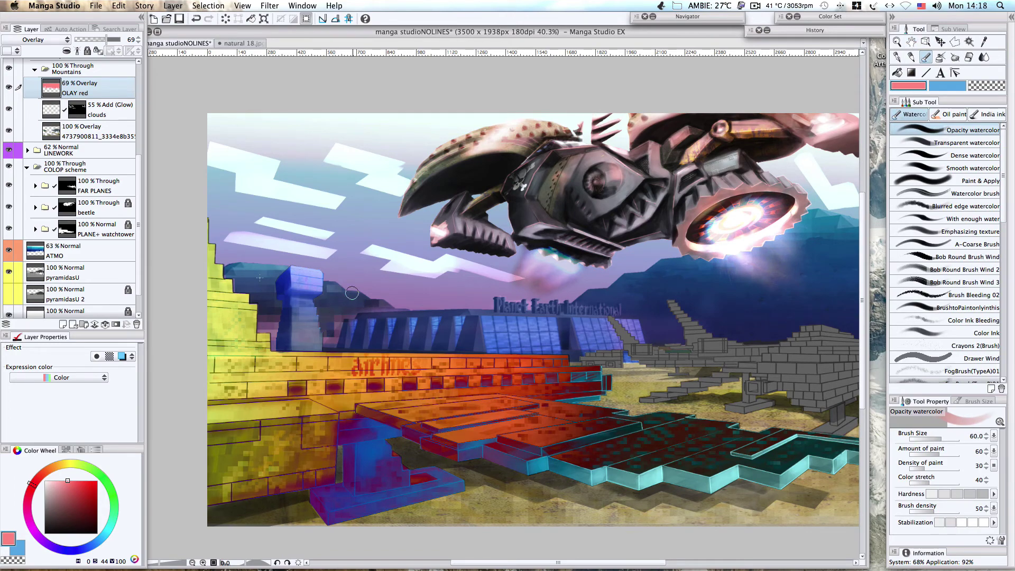
left_click(36, 276, "super")
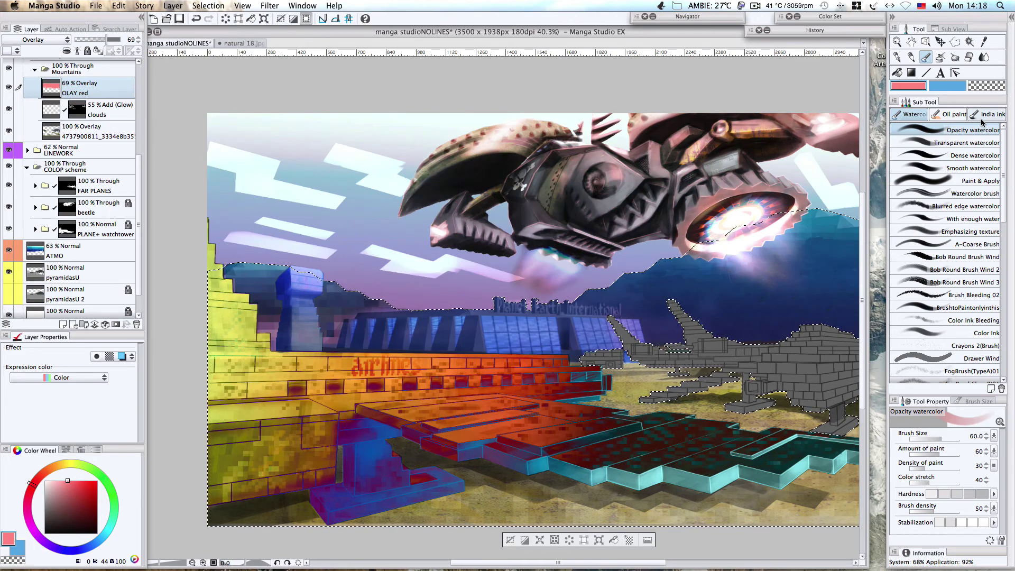
key("super+minus")
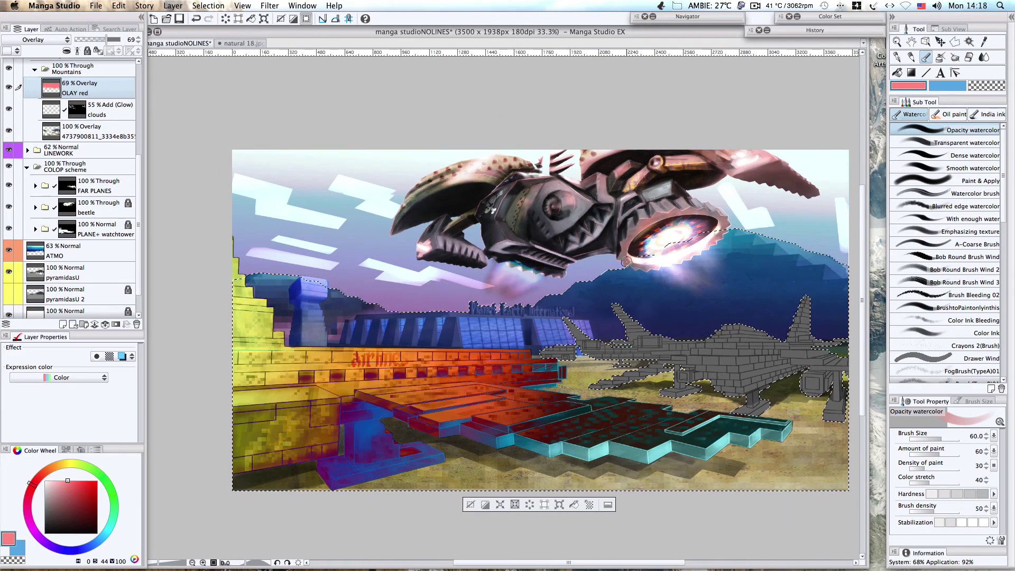
scroll(386, 284, "up", 2)
scroll(382, 285, "up", 1)
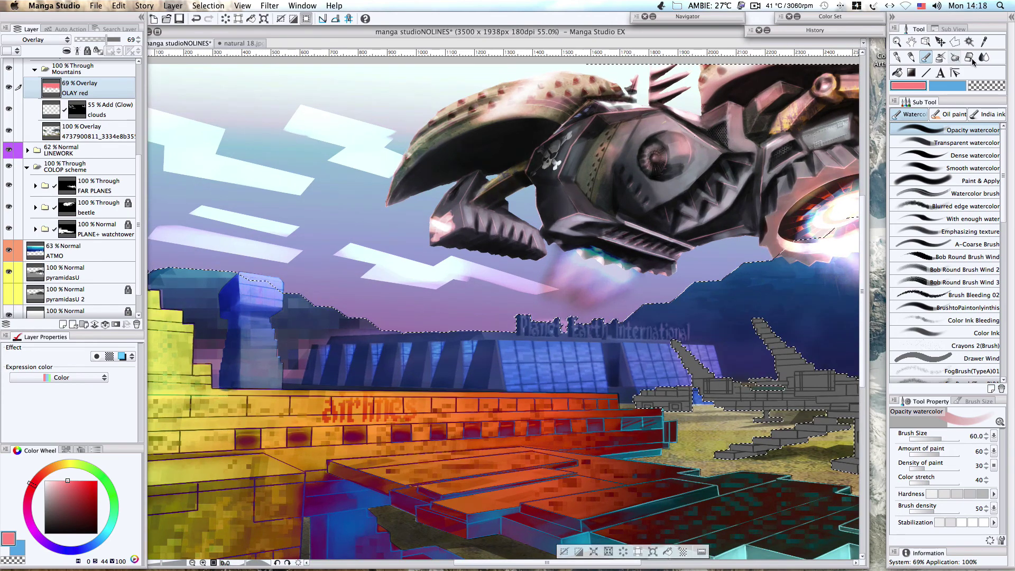
key("e")
left_click(85, 254)
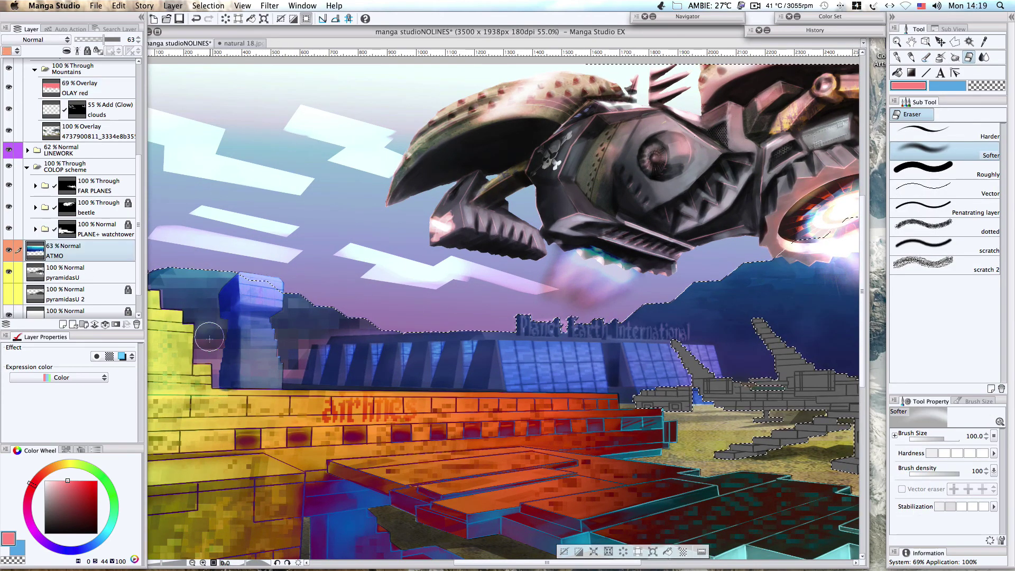
left_click_drag(293, 323, 297, 376)
left_click_drag(312, 329, 298, 305)
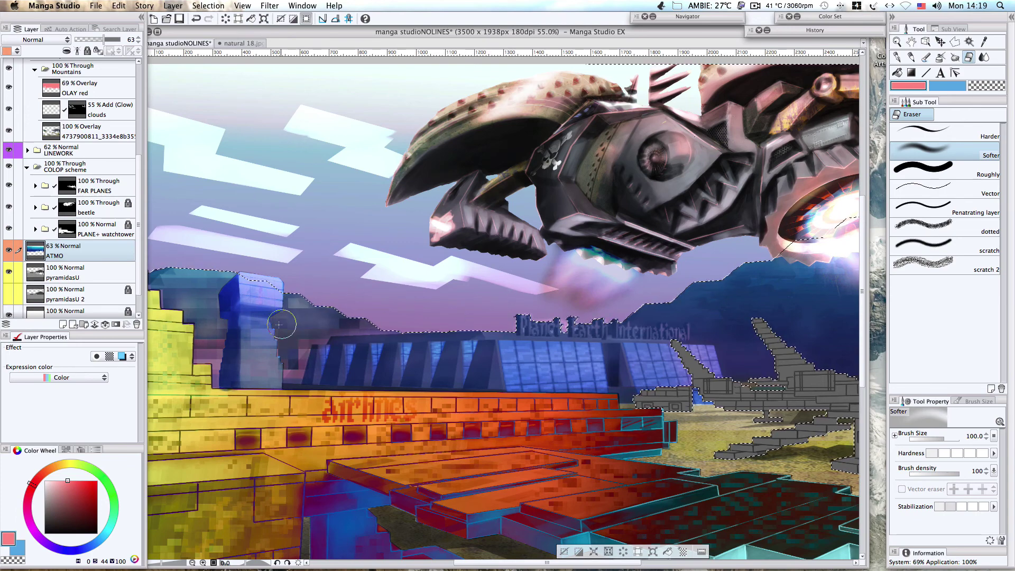
left_click(755, 5)
left_click(762, 39)
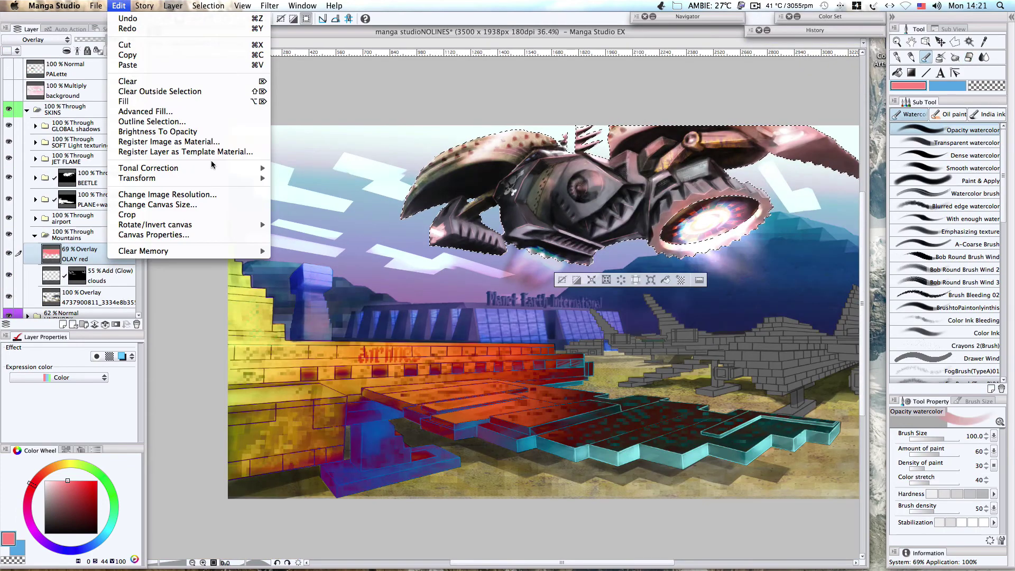
- Reduce the OLAY red layer's saturation to -41 and luminosity to -7 inside the beetle selection, and deselect
mouse_move(271, 163)
left_click(442, 181)
left_click_drag(712, 421, 673, 398)
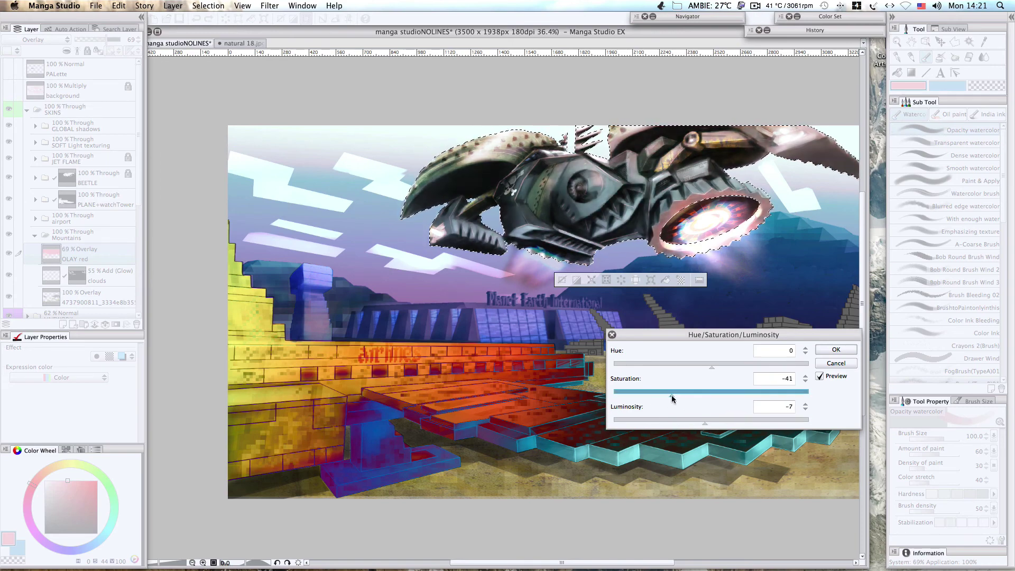
left_click(836, 349)
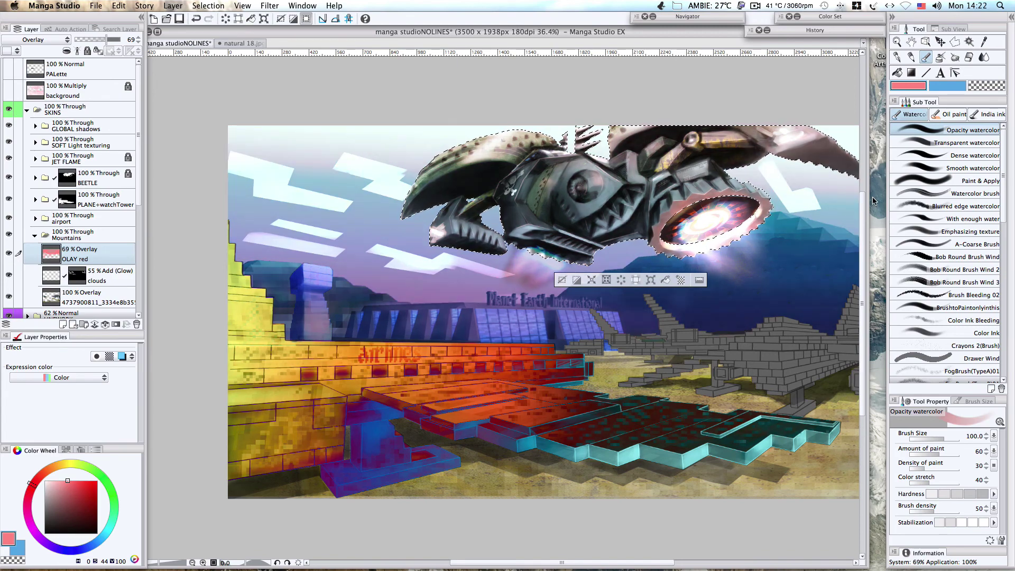
key("super+d")
scroll(559, 339, "down", 2)
scroll(559, 338, "up", 1)
key("space")
left_click_drag(727, 331, 631, 316)
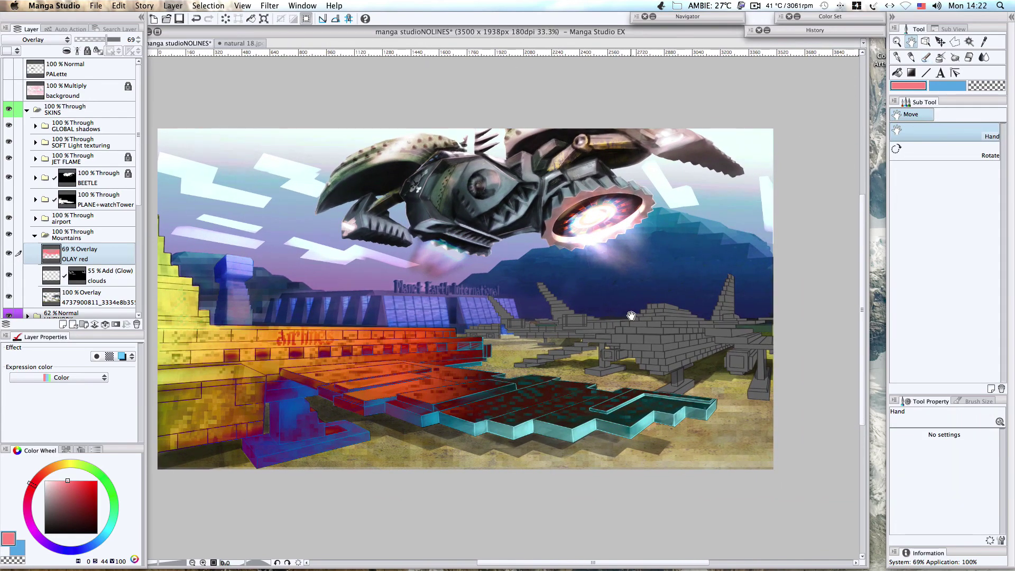
left_click(756, 6)
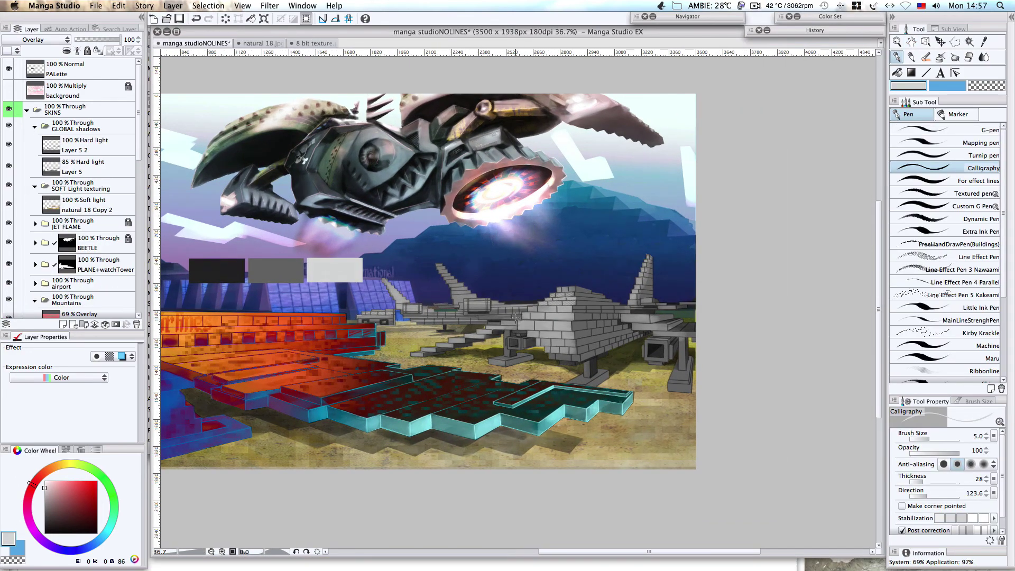
- Collapse the GLOBAL shadows and SOFT Light texturing folders and select the airport folder
scroll(549, 328, "up", 3)
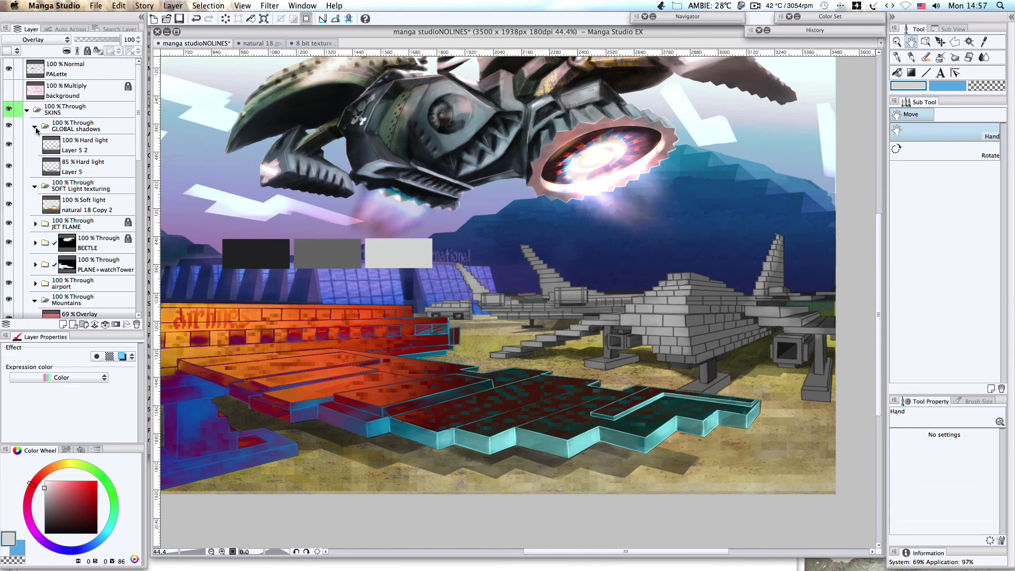
left_click(35, 128)
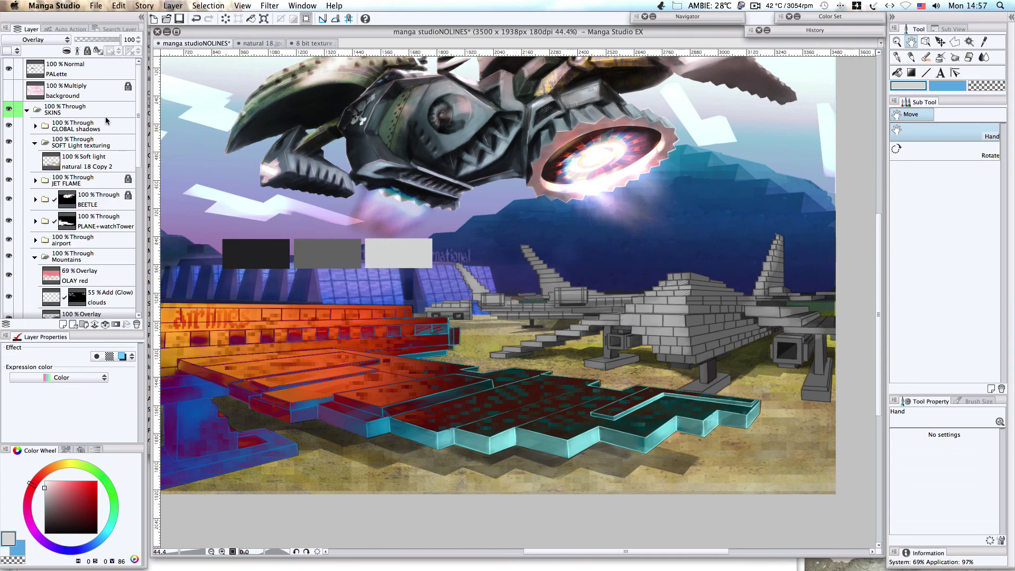
left_click(36, 143)
left_click(89, 219)
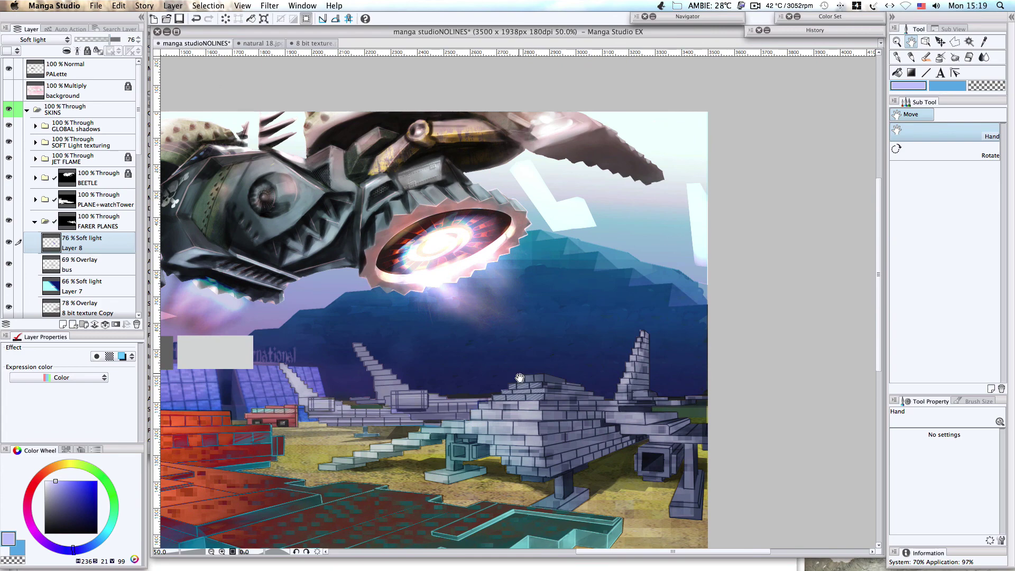
- Select the blue soft-light Layer 7 in the FARER PLANES folder, check its effect on the planes, and choose the Roughly eraser
scroll(520, 377, "down", 1)
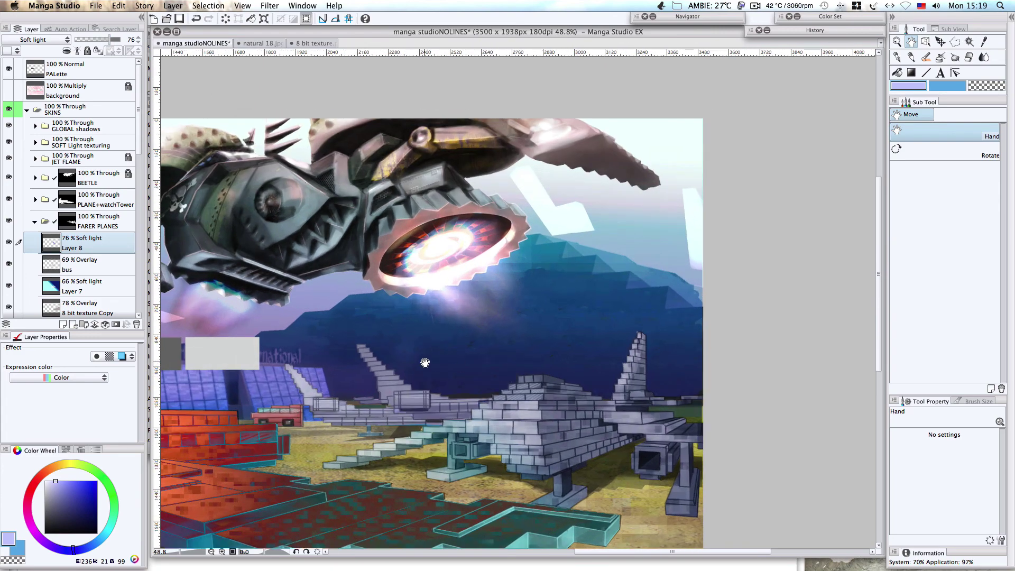
scroll(425, 363, "up", 3)
left_click(51, 282)
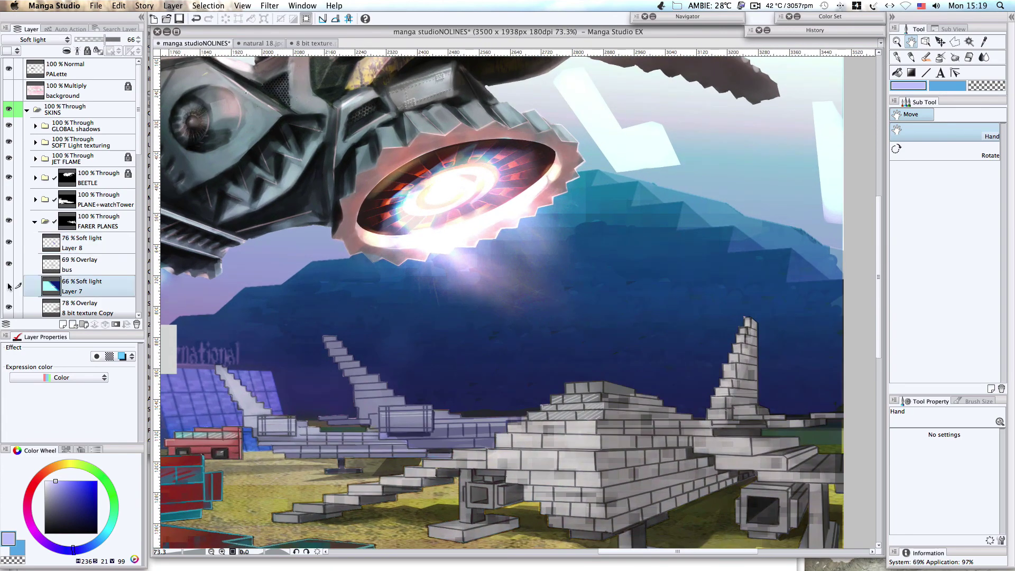
left_click(969, 57)
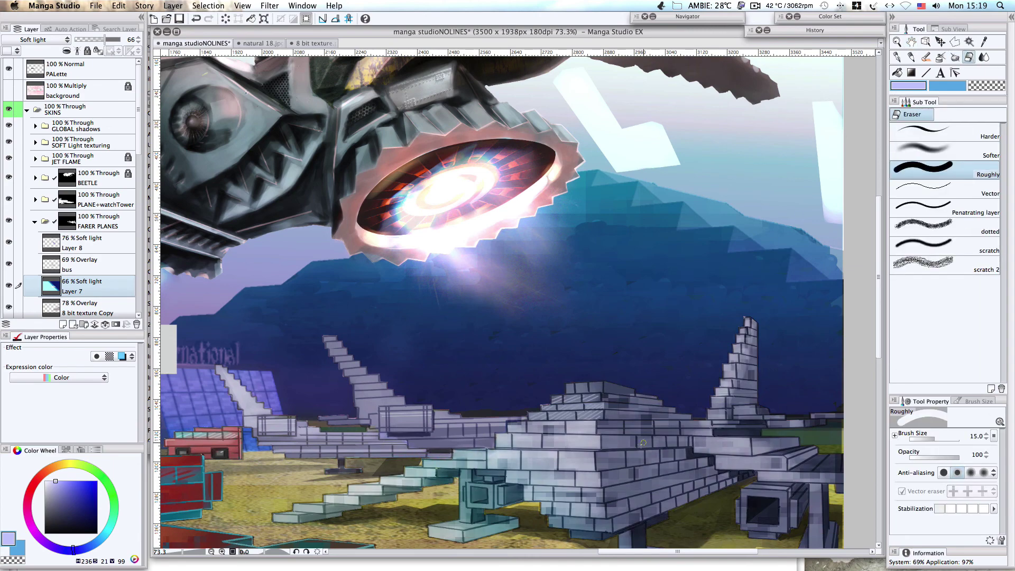
left_click(906, 8)
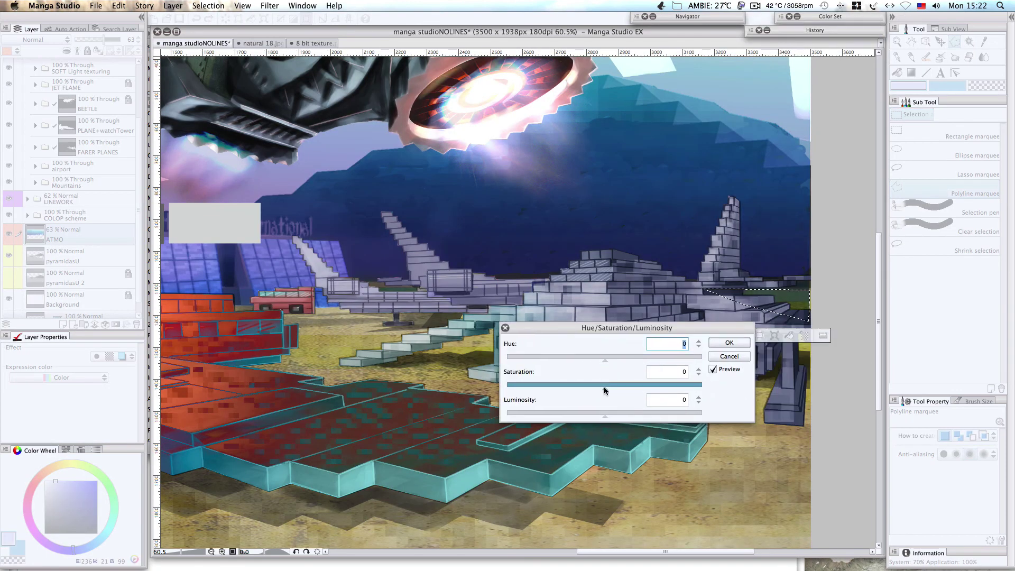
- Brighten the ATMO layer inside the selected grass strip behind the nearest grey brick plane with the Hue/Saturation/Luminosity correction
left_click_drag(605, 390, 648, 421)
left_click(730, 342)
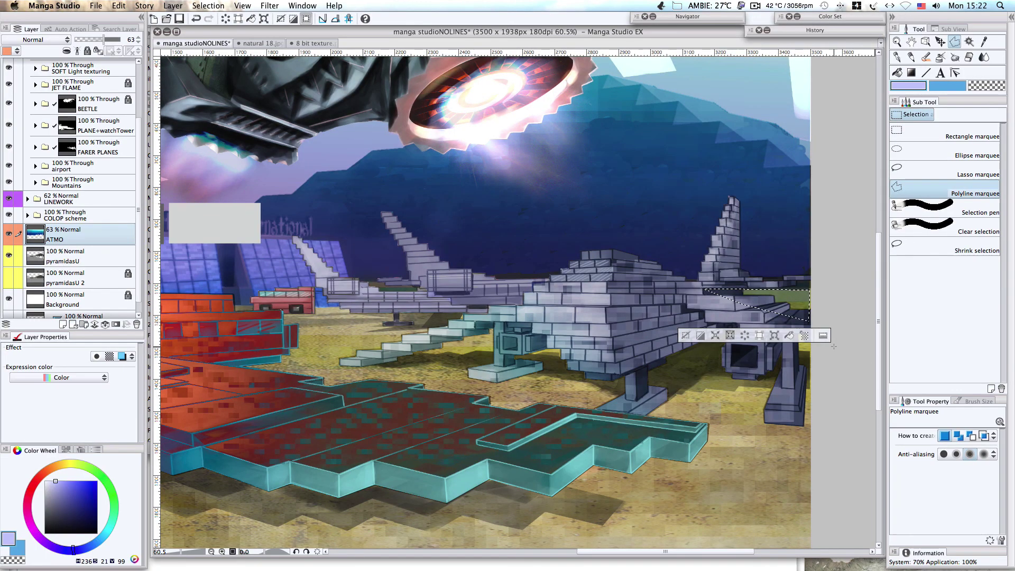
- Outline the small dark grass patch between the distant planes, raise the ATMO layer's luminosity slightly there, and deselect
scroll(687, 273, "down", 2)
scroll(687, 273, "up", 3)
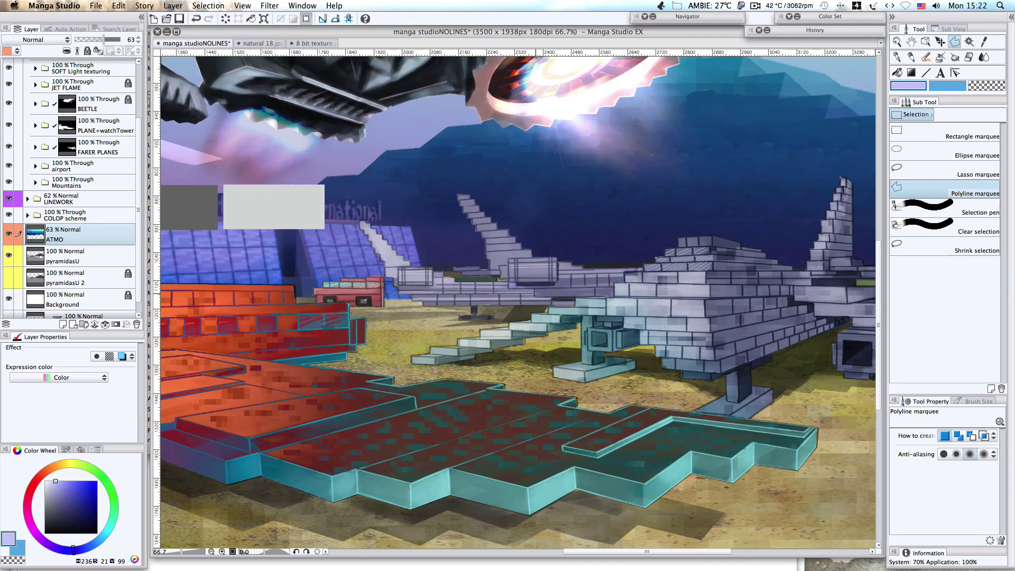
left_click(506, 275)
left_click(500, 285)
double_click(443, 284)
left_click(118, 6)
mouse_move(169, 167)
left_click(312, 177)
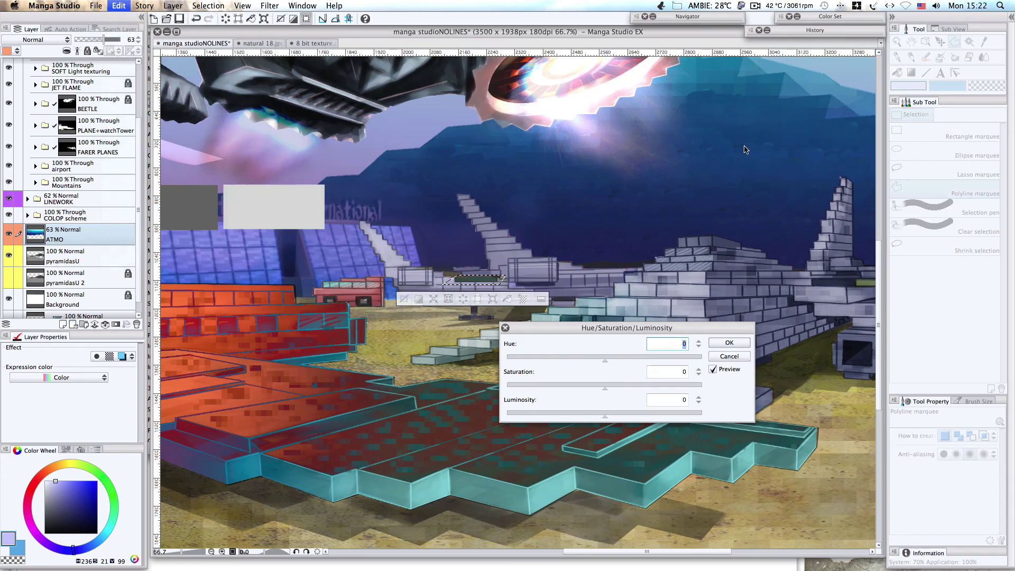
left_click_drag(606, 417, 614, 418)
left_click(729, 343)
key("super+d")
scroll(767, 312, "down", 3)
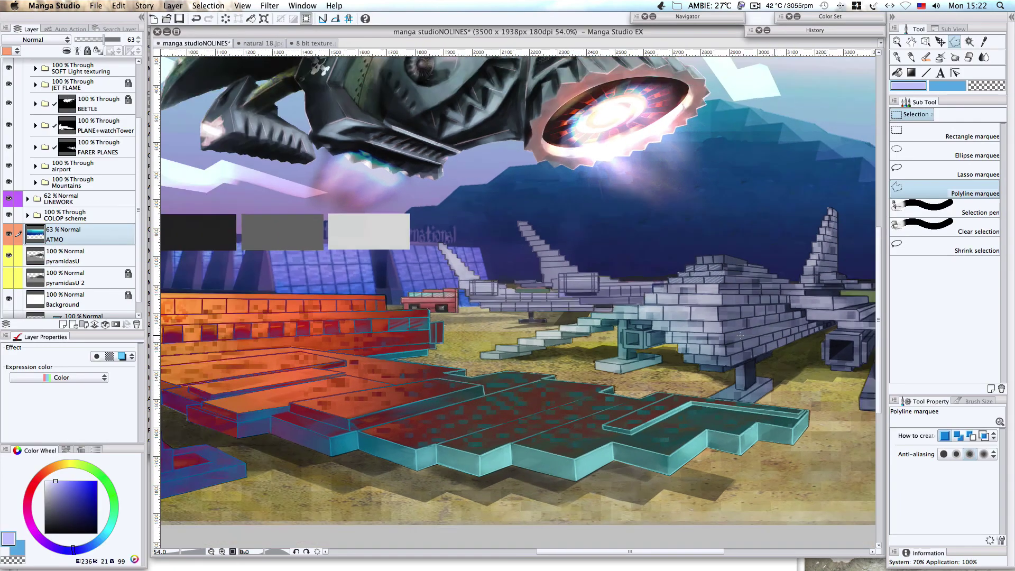